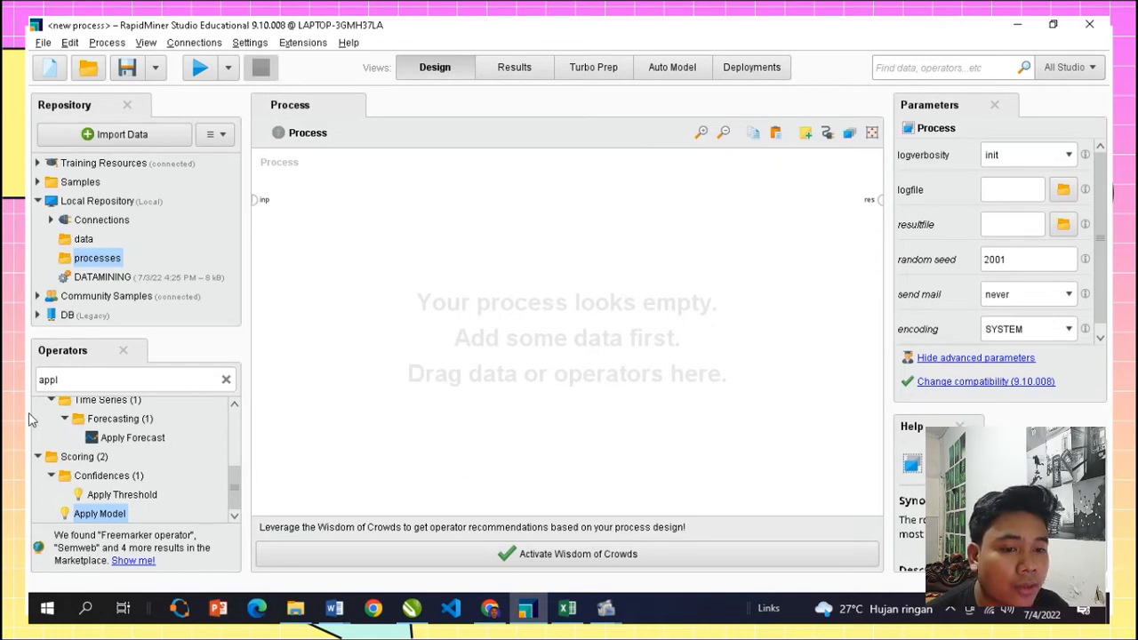
- Find the Read CSV operator and add it to the empty process
{"action": "double_click", "coordinate": [59, 379]}
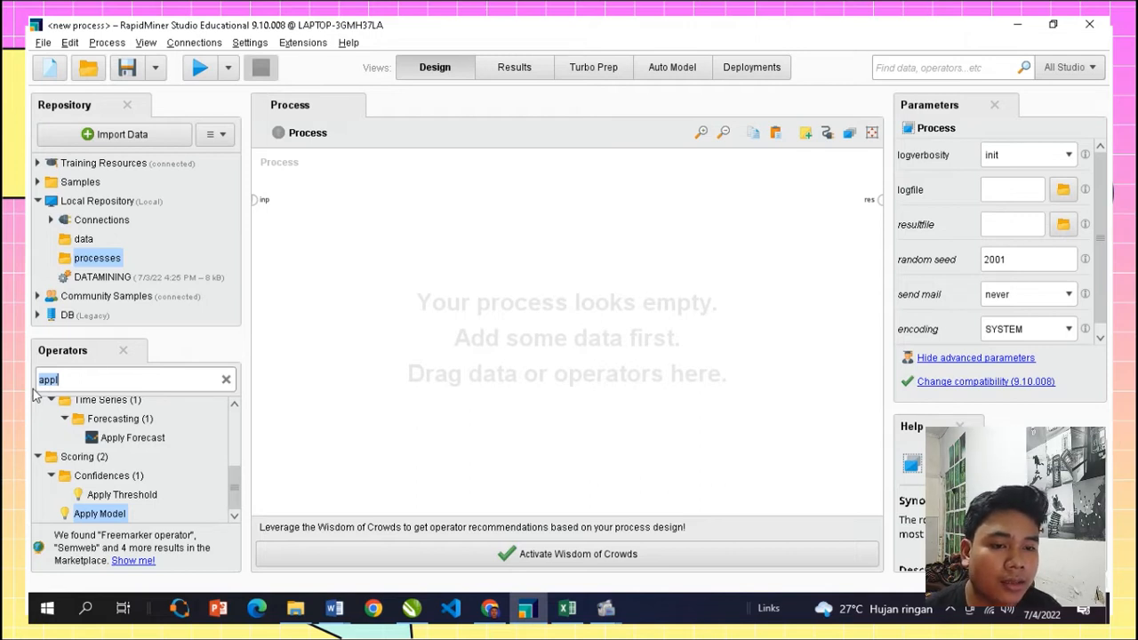
{"action": "type", "text": "read cd"}
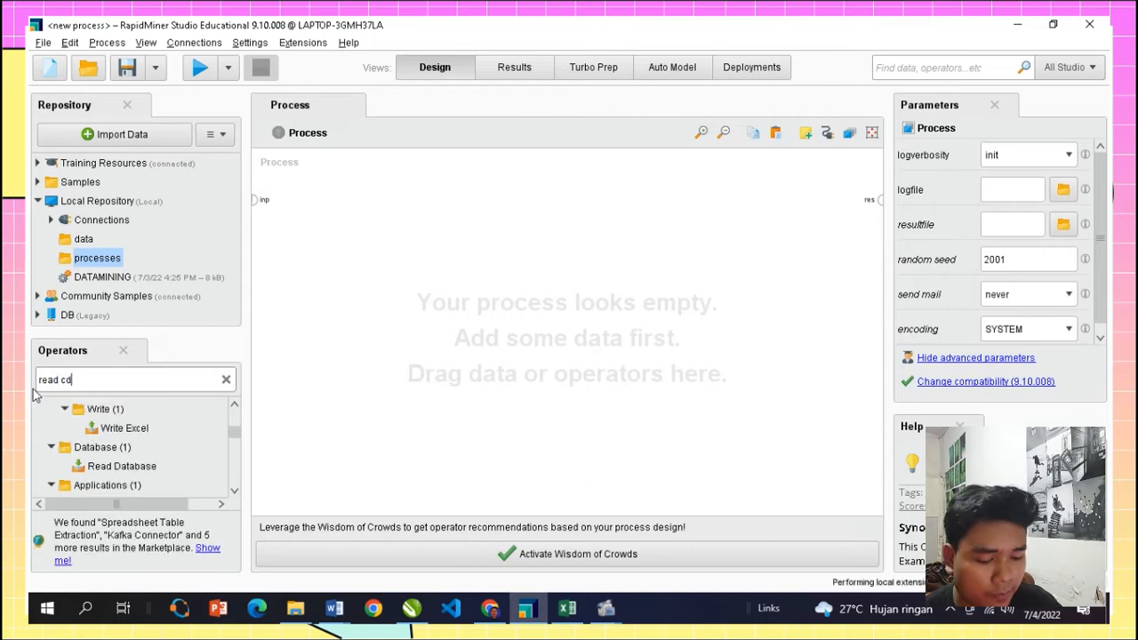
{"action": "key", "text": "BackSpace"}
{"action": "type", "text": "sv"}
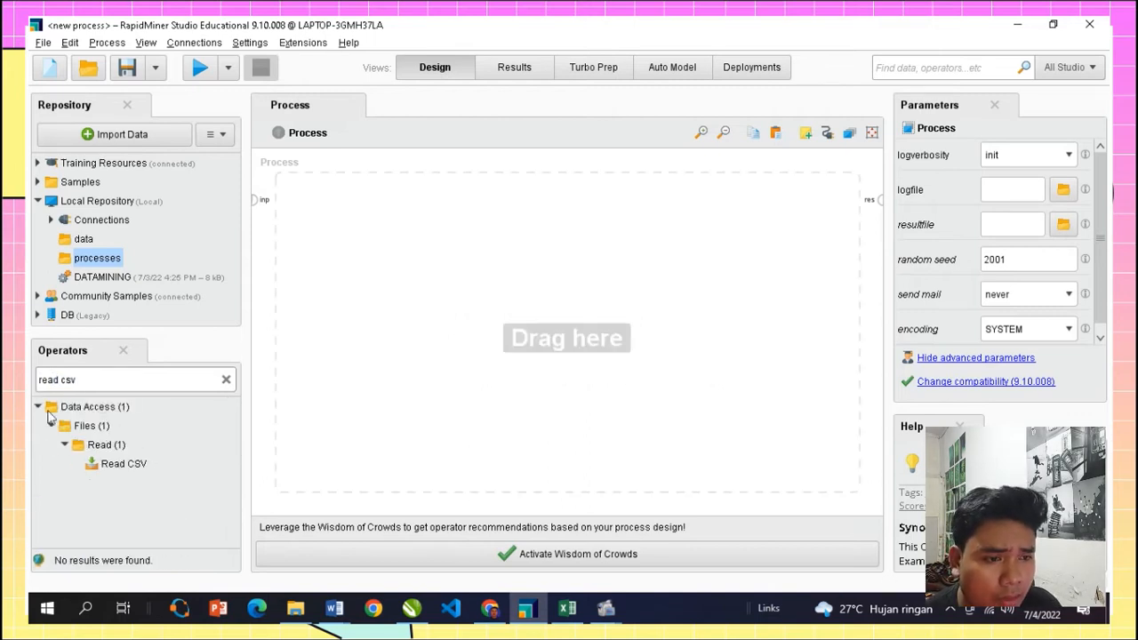
{"action": "left_click_drag", "start_coordinate": [123, 463], "coordinate": [327, 209]}
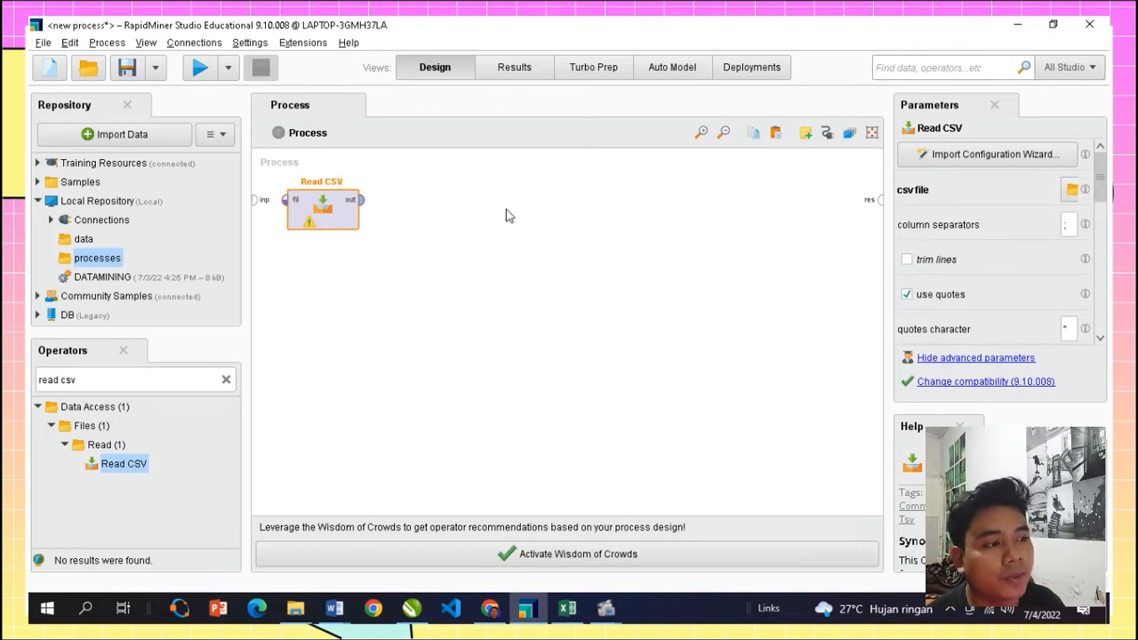
- Select CLEAN_twitter_sirkuit_mandalika_2.csv from the desktop user folder as the Read CSV source using the import configuration wizard
{"action": "left_click", "coordinate": [990, 161]}
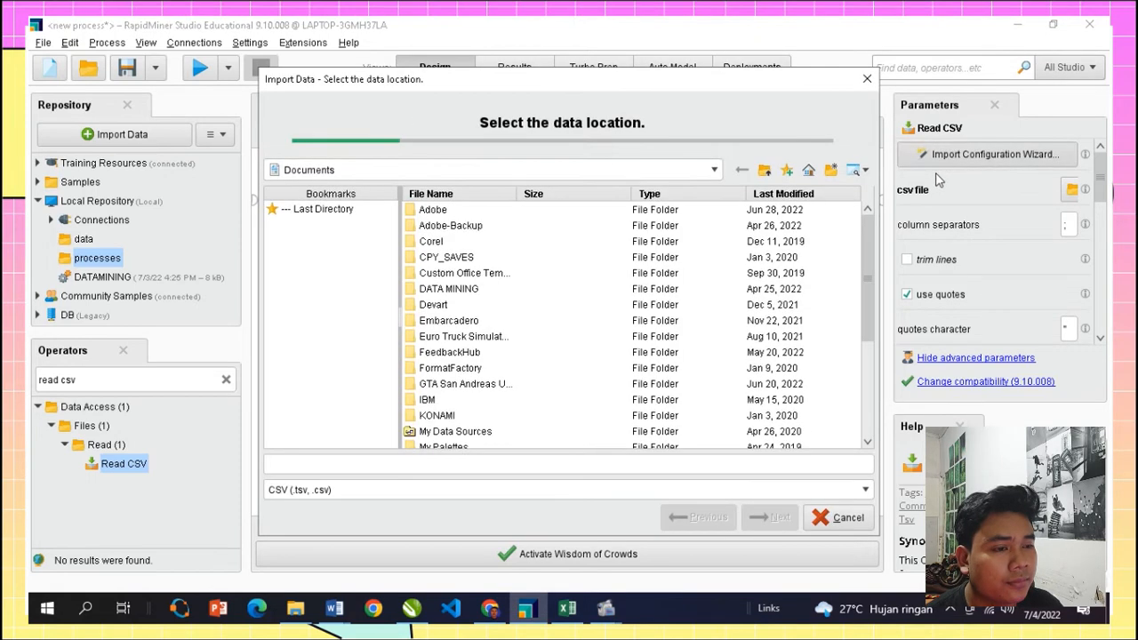
{"action": "left_click", "coordinate": [535, 171]}
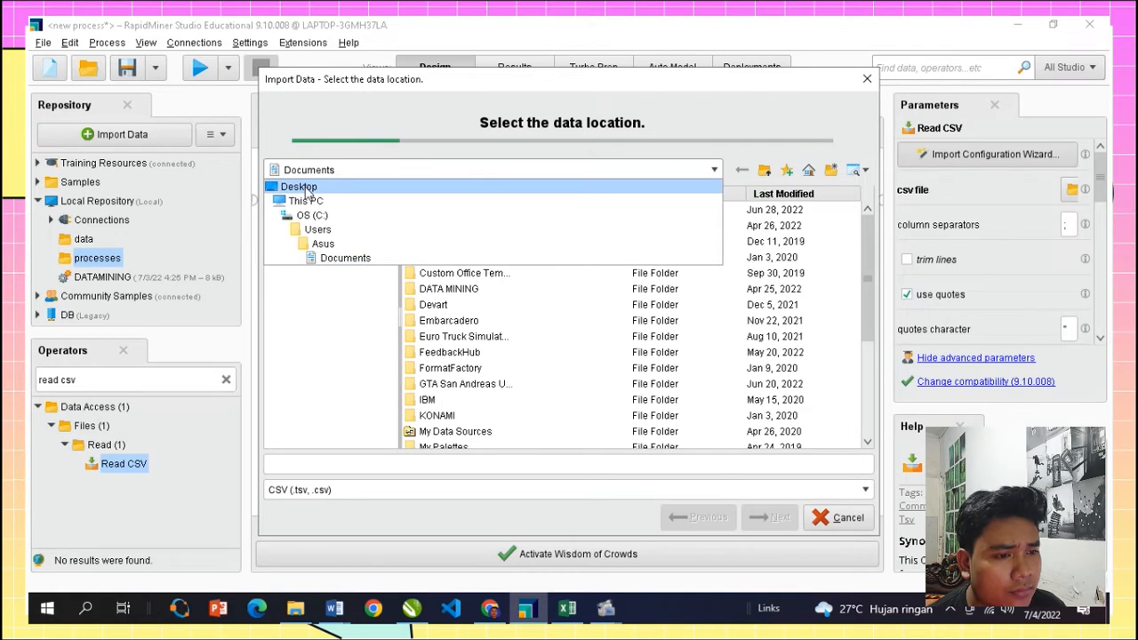
{"action": "left_click", "coordinate": [308, 190]}
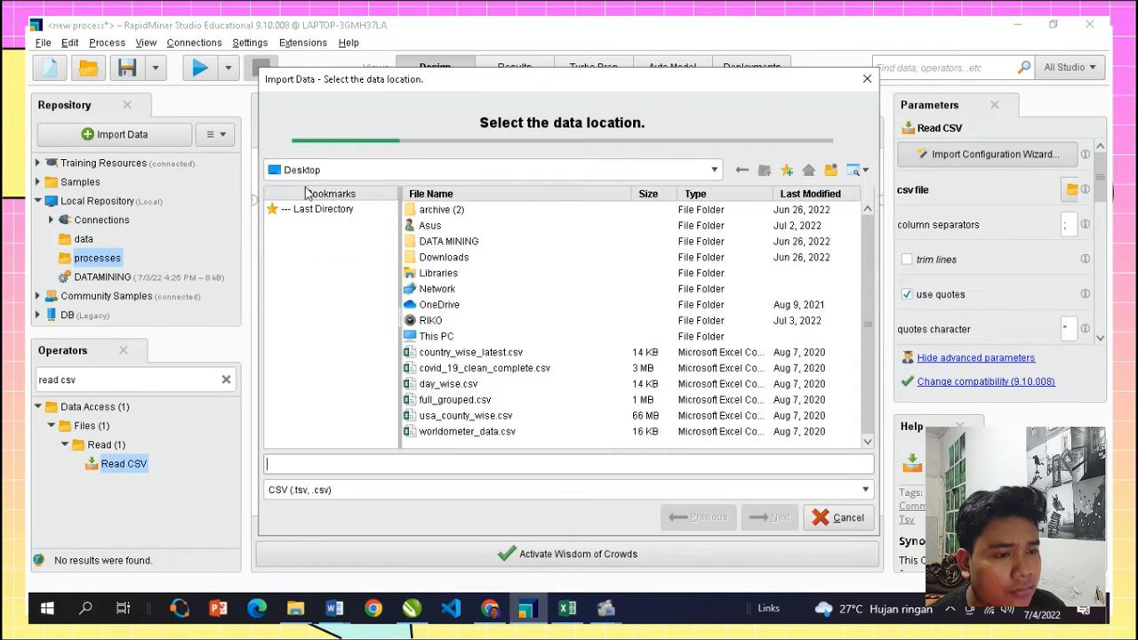
{"action": "double_click", "coordinate": [431, 319]}
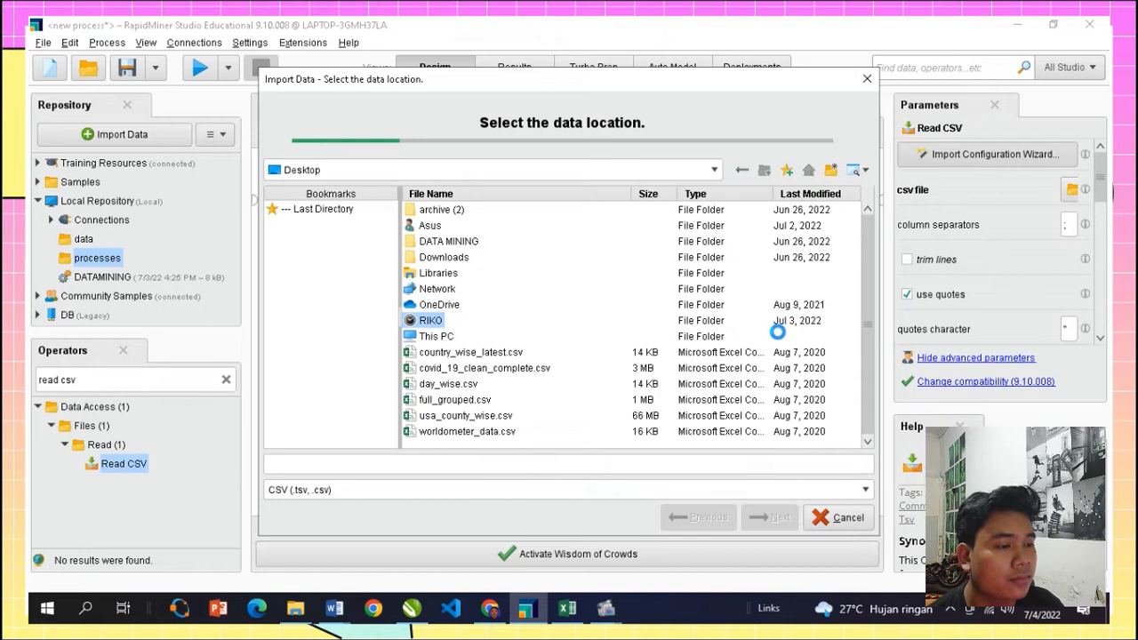
{"action": "scroll", "coordinate": [859, 326], "scroll_direction": "down", "scroll_amount": 10}
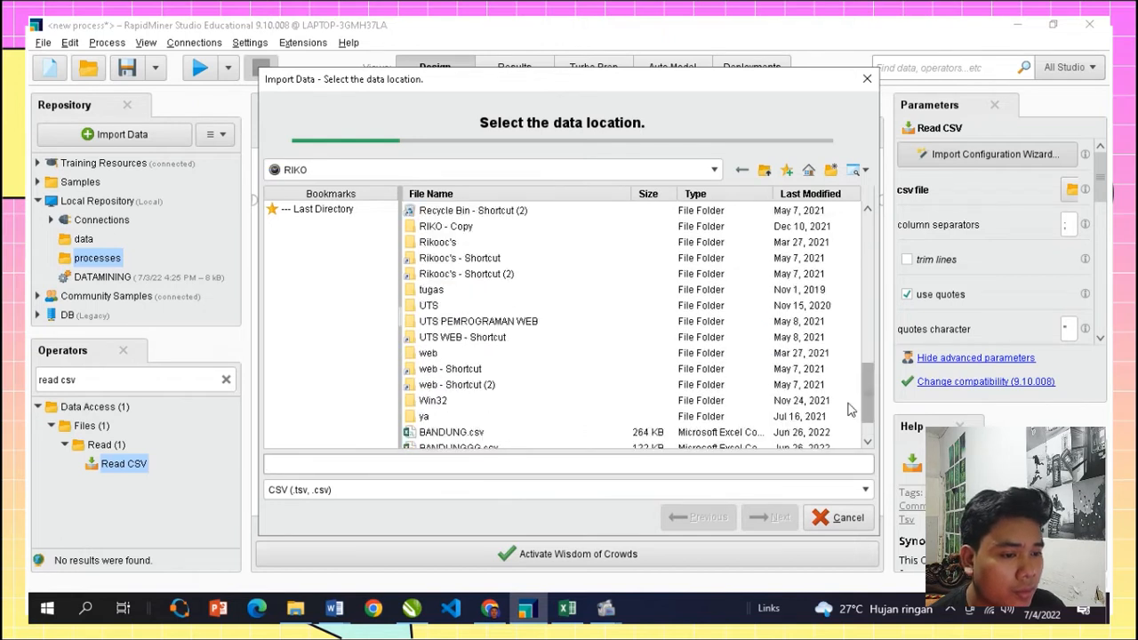
{"action": "scroll", "coordinate": [849, 409], "scroll_direction": "down", "scroll_amount": 1}
{"action": "left_click", "coordinate": [568, 426]}
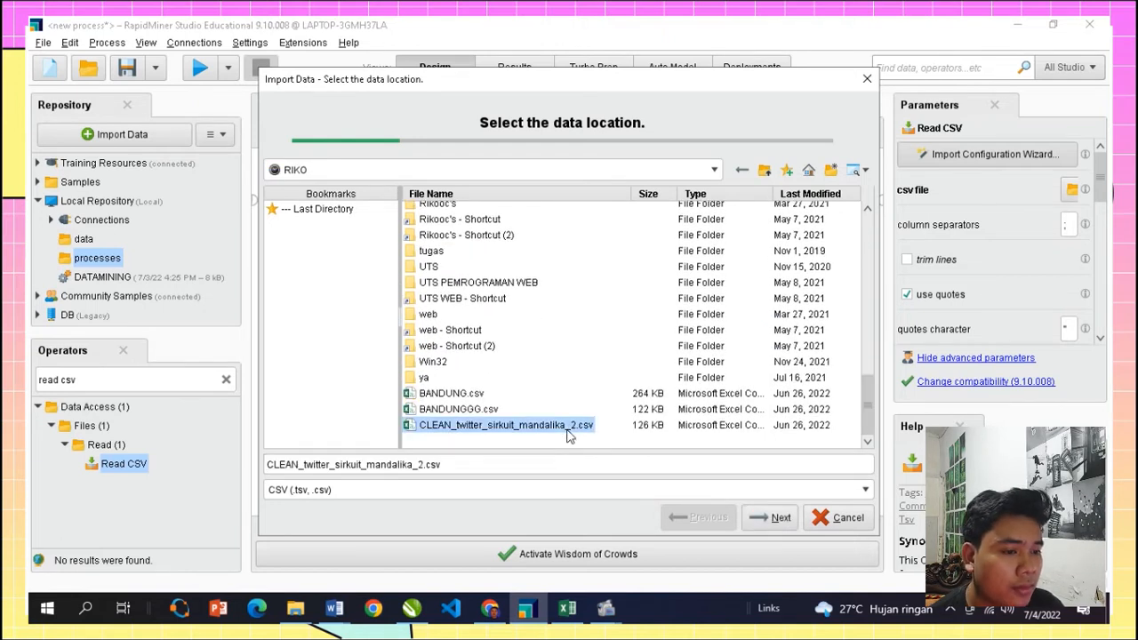
{"action": "left_click", "coordinate": [763, 515]}
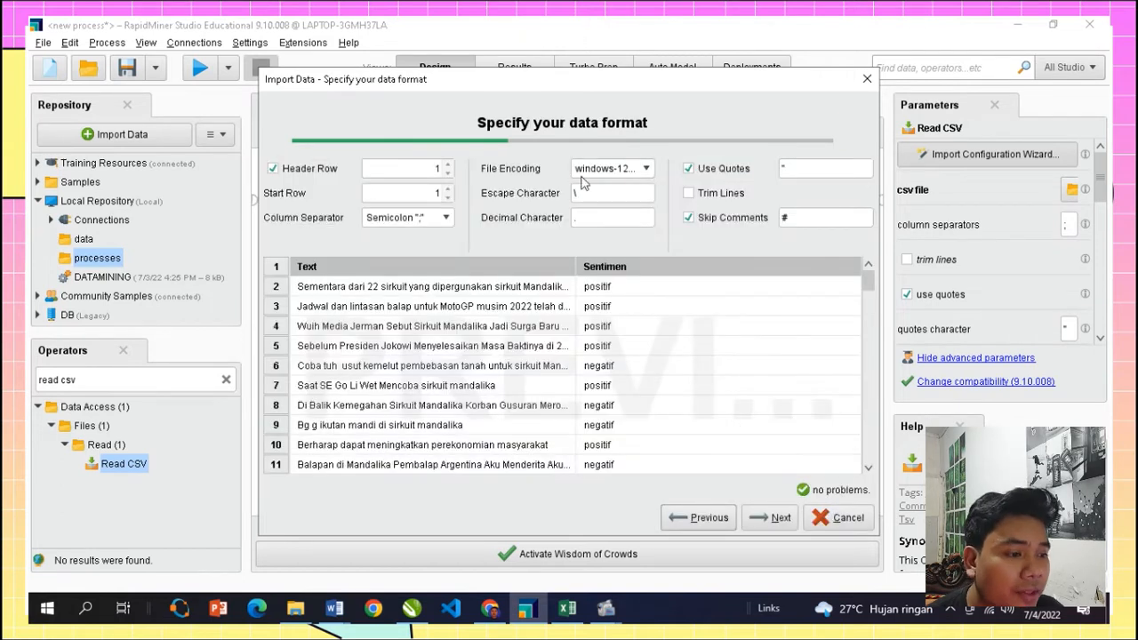
- Keep the default data format, assign the label role to the Sentimen column and finish the import configuration
{"action": "left_click", "coordinate": [772, 518]}
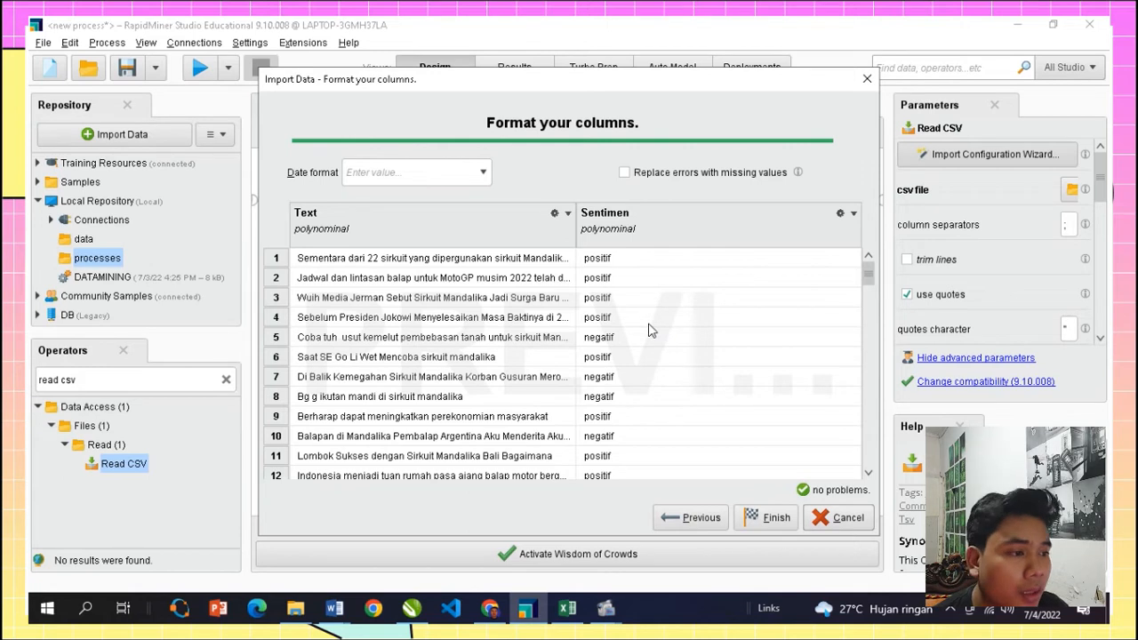
{"action": "left_click", "coordinate": [853, 216]}
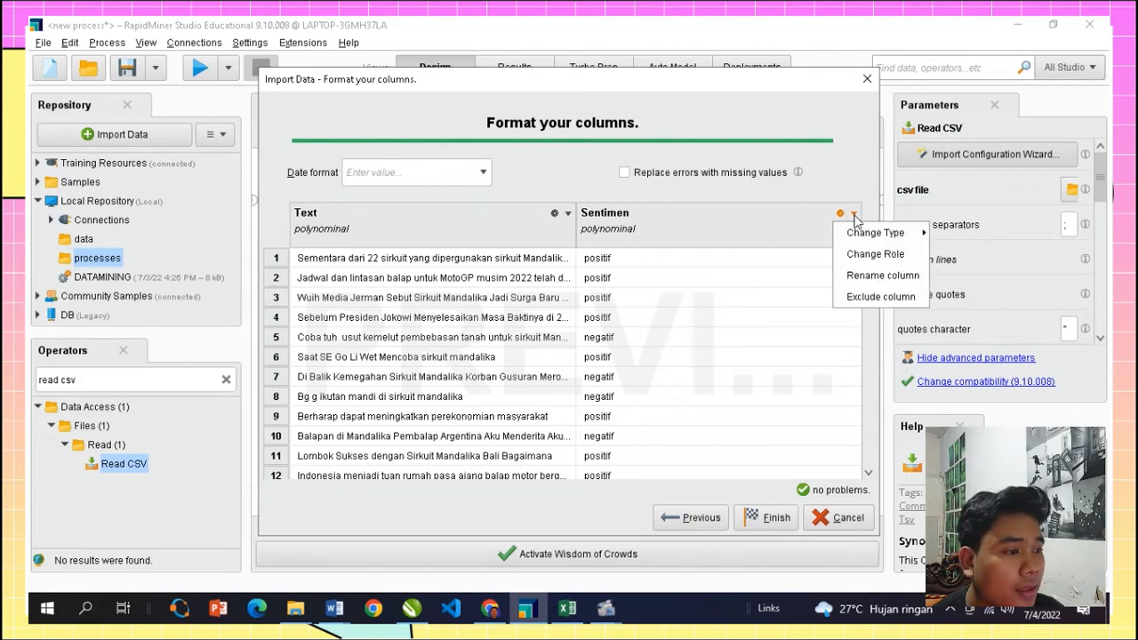
{"action": "mouse_move", "coordinate": [859, 226]}
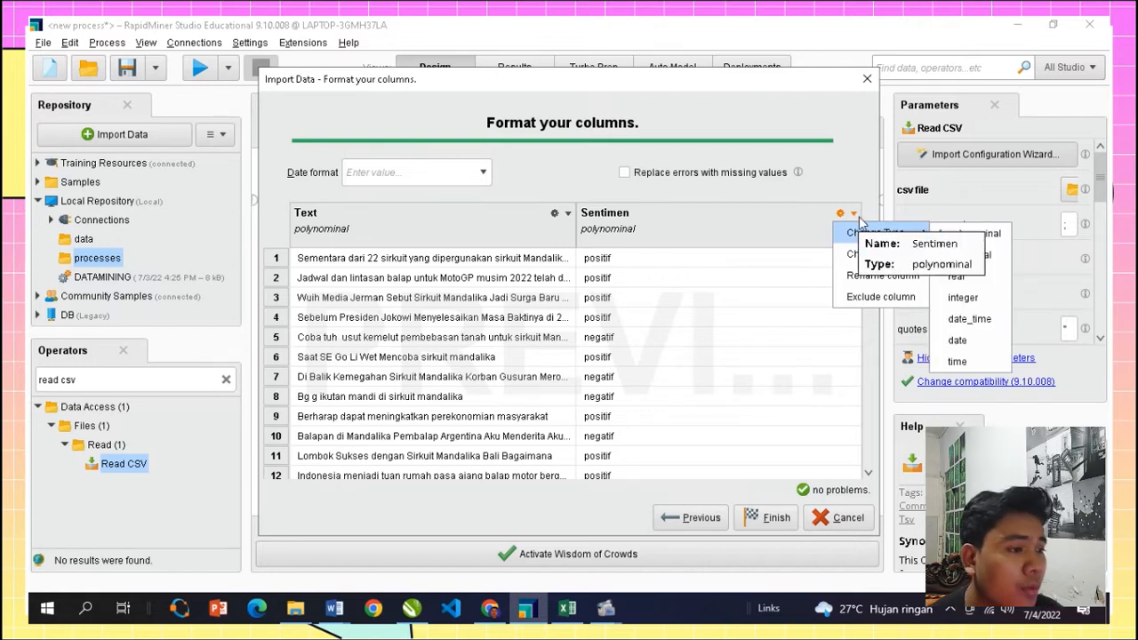
{"action": "left_click", "coordinate": [875, 254]}
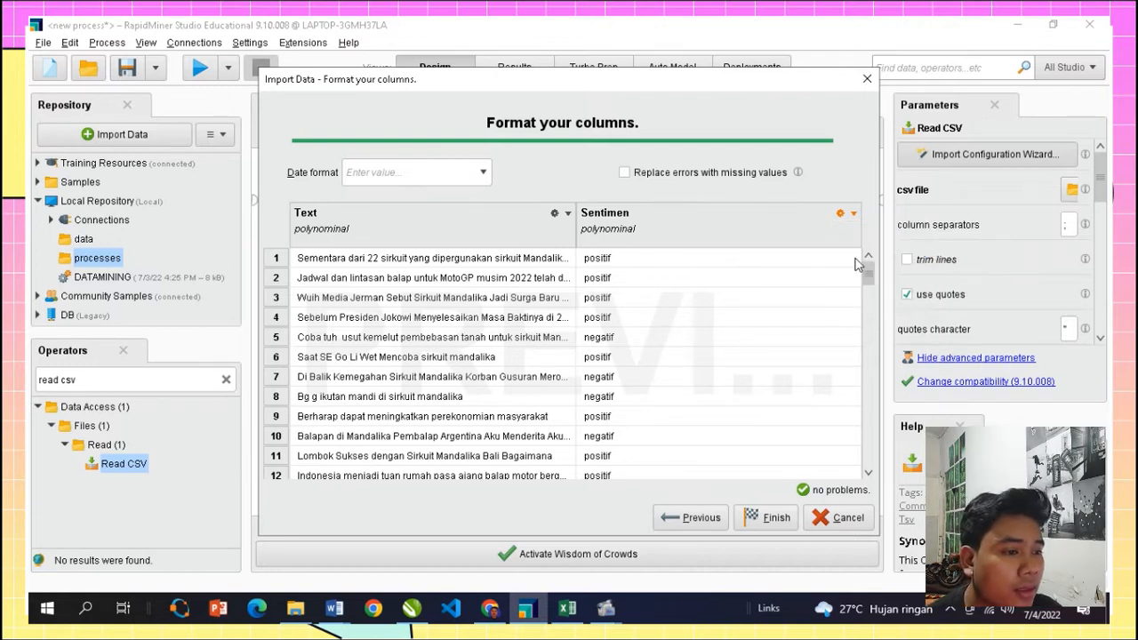
{"action": "left_click", "coordinate": [762, 320]}
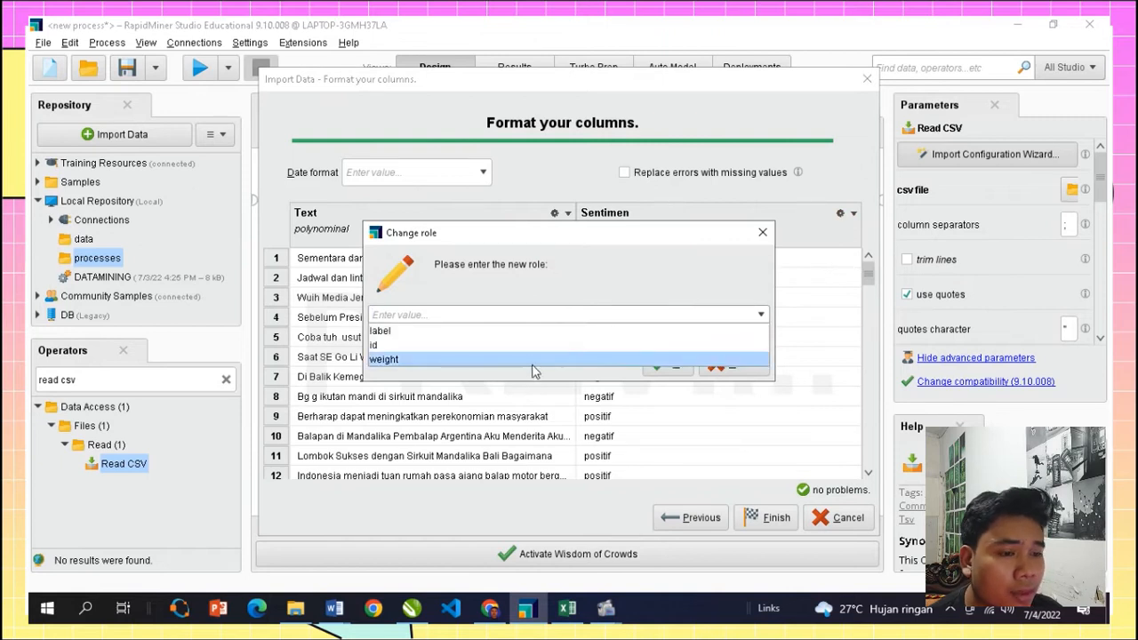
{"action": "left_click", "coordinate": [543, 332]}
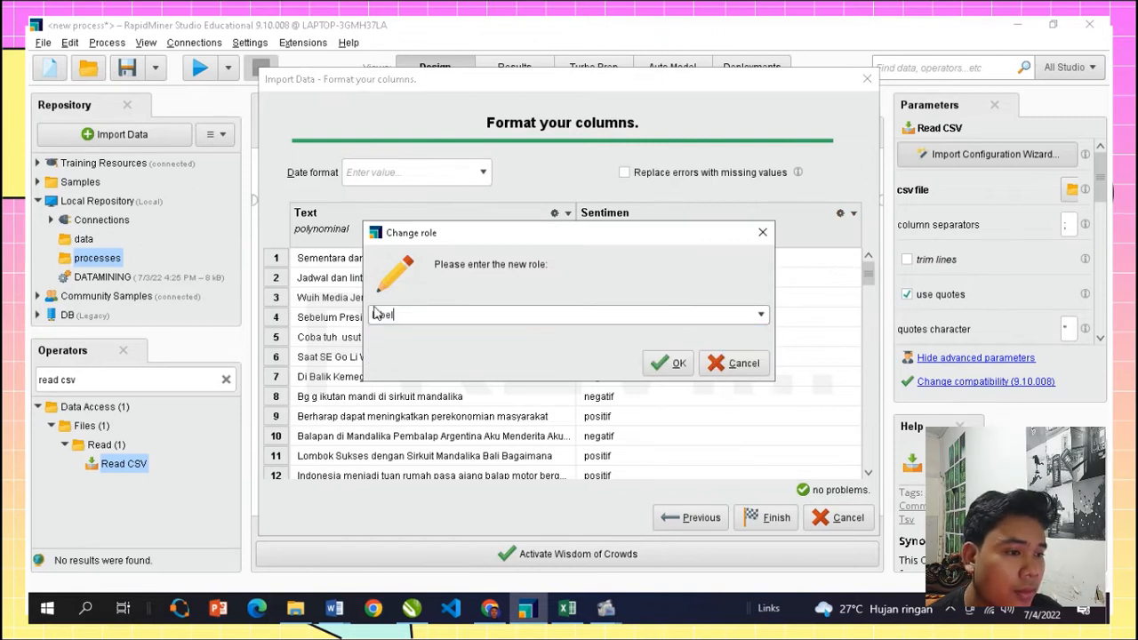
{"action": "left_click", "coordinate": [676, 363]}
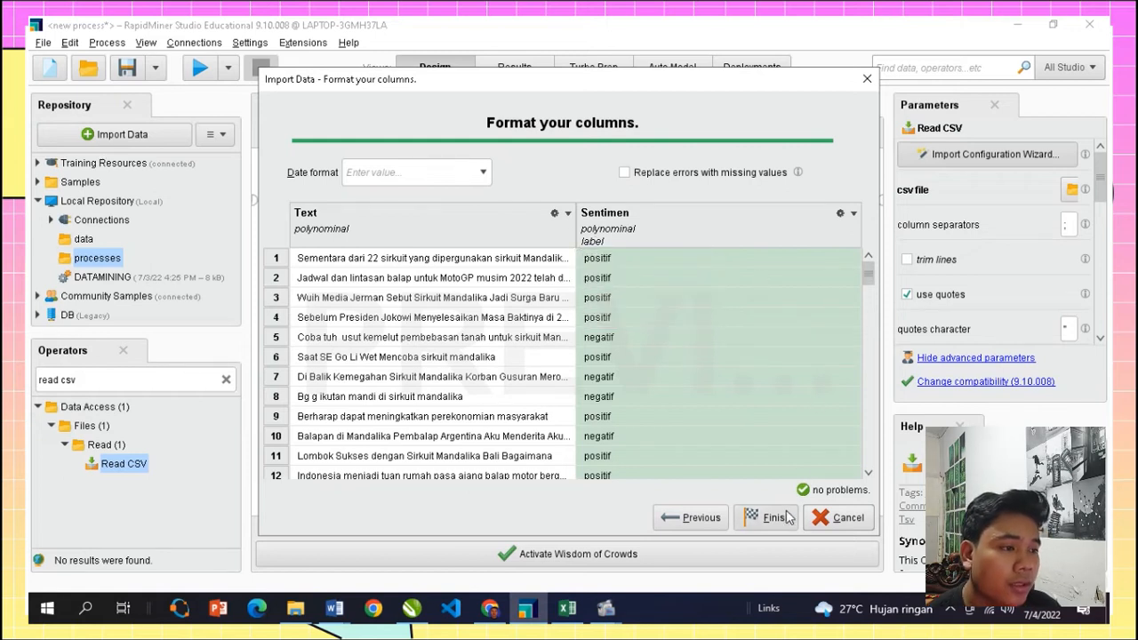
{"action": "scroll", "coordinate": [869, 293], "scroll_direction": "down", "scroll_amount": 8}
{"action": "left_click_drag", "start_coordinate": [876, 364], "coordinate": [807, 194]}
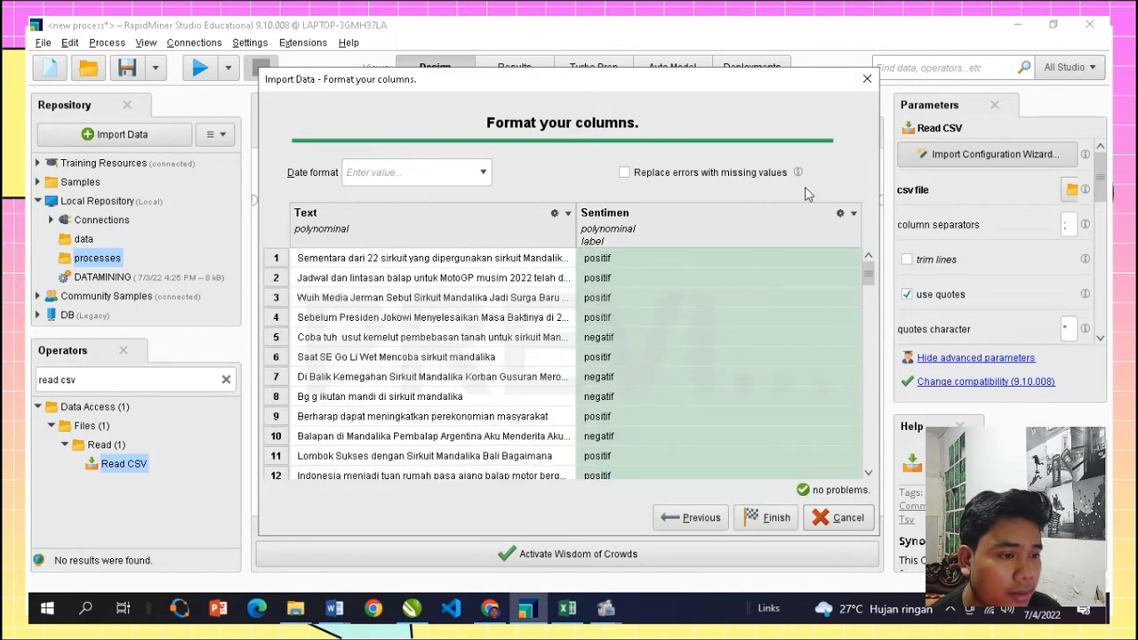
{"action": "left_click", "coordinate": [766, 519]}
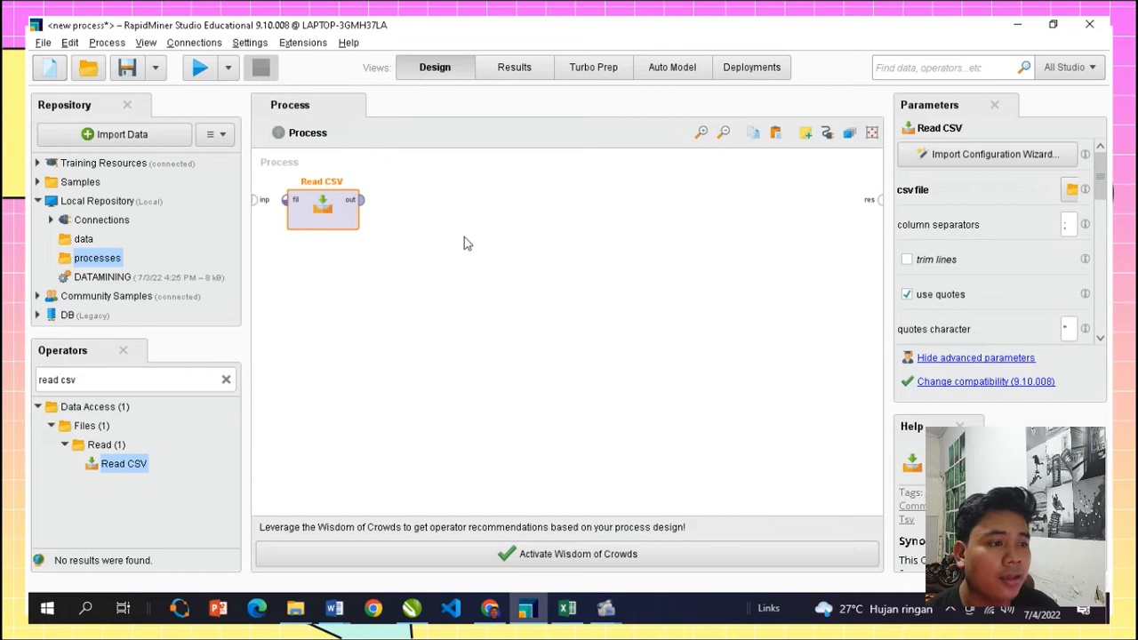
- Connect the Read CSV output to the process result port and run the process
{"action": "left_click", "coordinate": [360, 199]}
{"action": "left_click", "coordinate": [877, 201]}
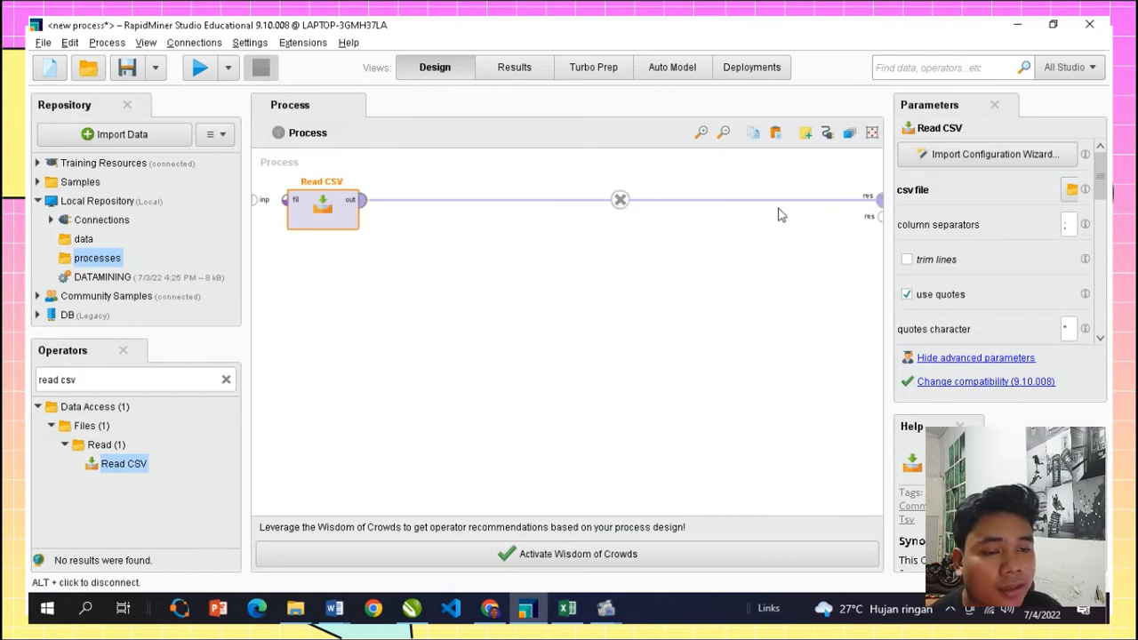
{"action": "left_click", "coordinate": [200, 68]}
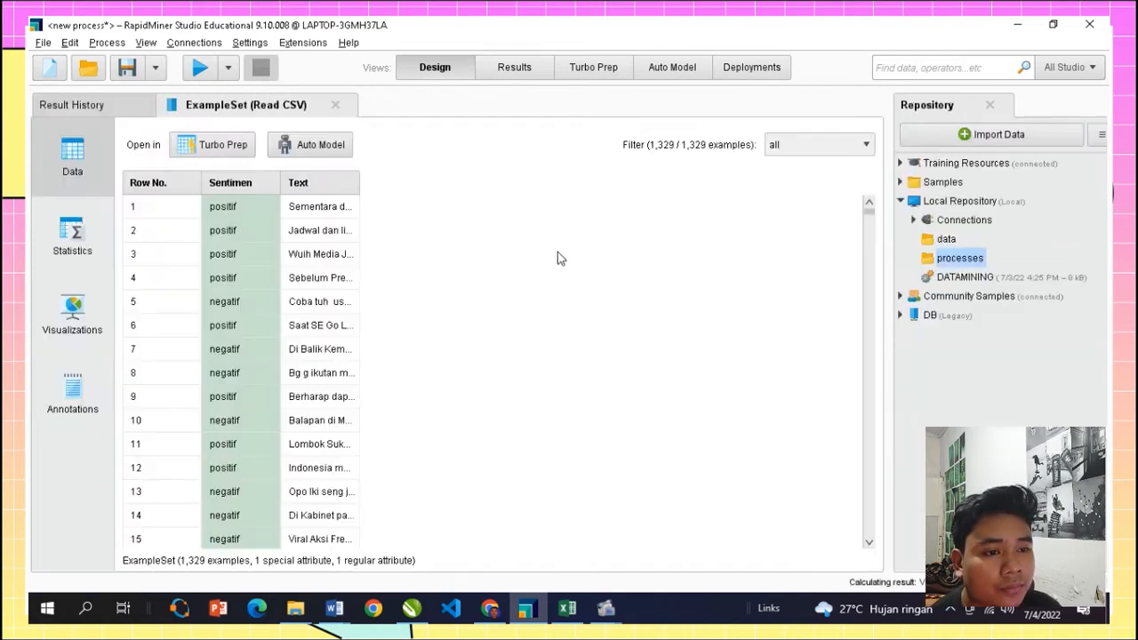
- Examine the Sentimen values across the imported rows, from the first rows past row 300 to the end of the example set
{"action": "scroll", "coordinate": [345, 205], "scroll_direction": "down", "scroll_amount": 1}
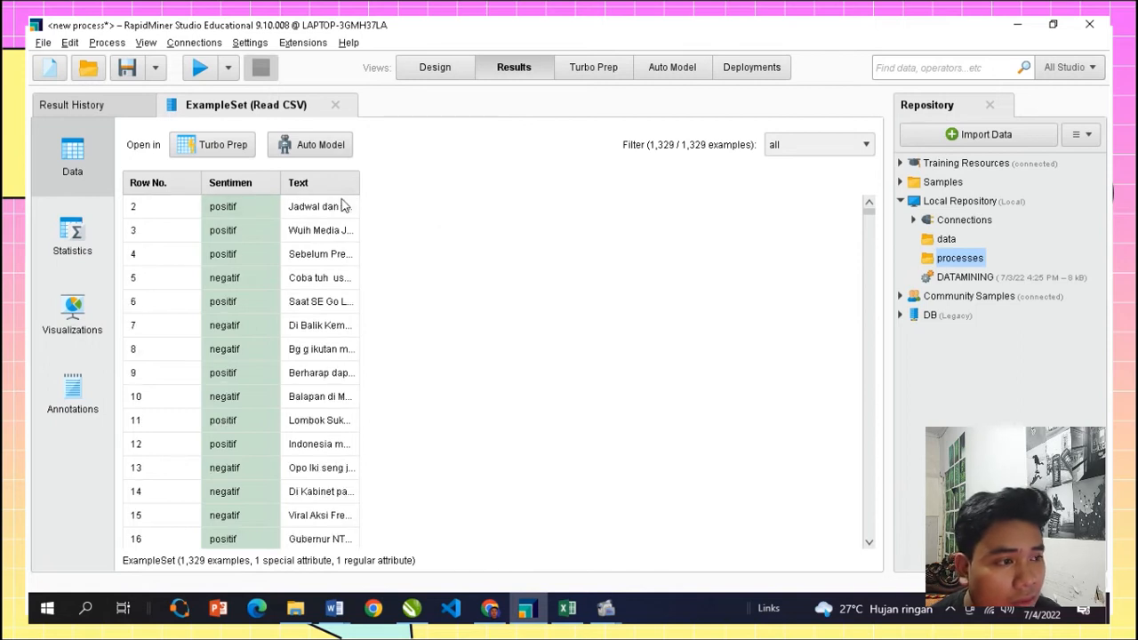
{"action": "scroll", "coordinate": [400, 200], "scroll_direction": "down", "scroll_amount": 4}
{"action": "scroll", "coordinate": [254, 262], "scroll_direction": "up", "scroll_amount": 1}
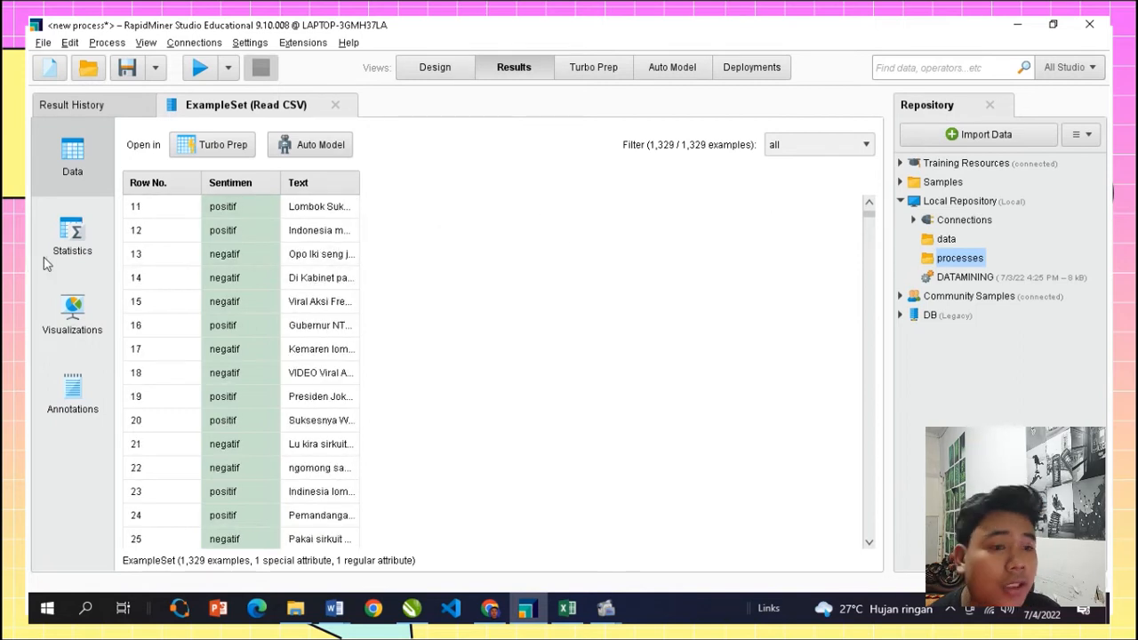
{"action": "scroll", "coordinate": [267, 355], "scroll_direction": "up", "scroll_amount": 3}
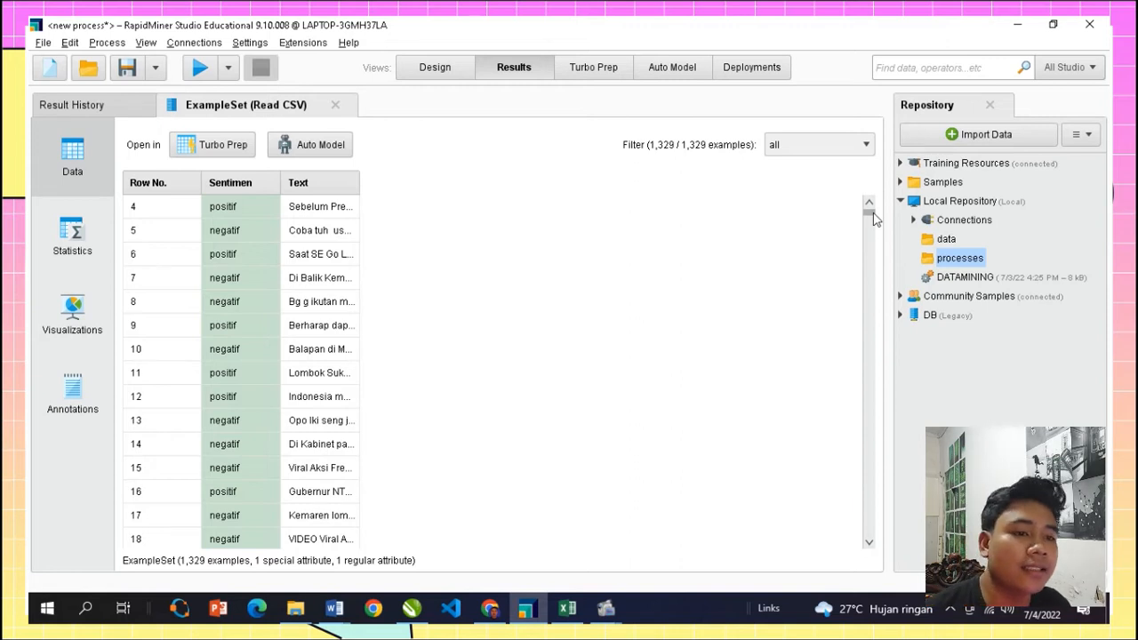
{"action": "left_click_drag", "start_coordinate": [872, 219], "coordinate": [884, 281]}
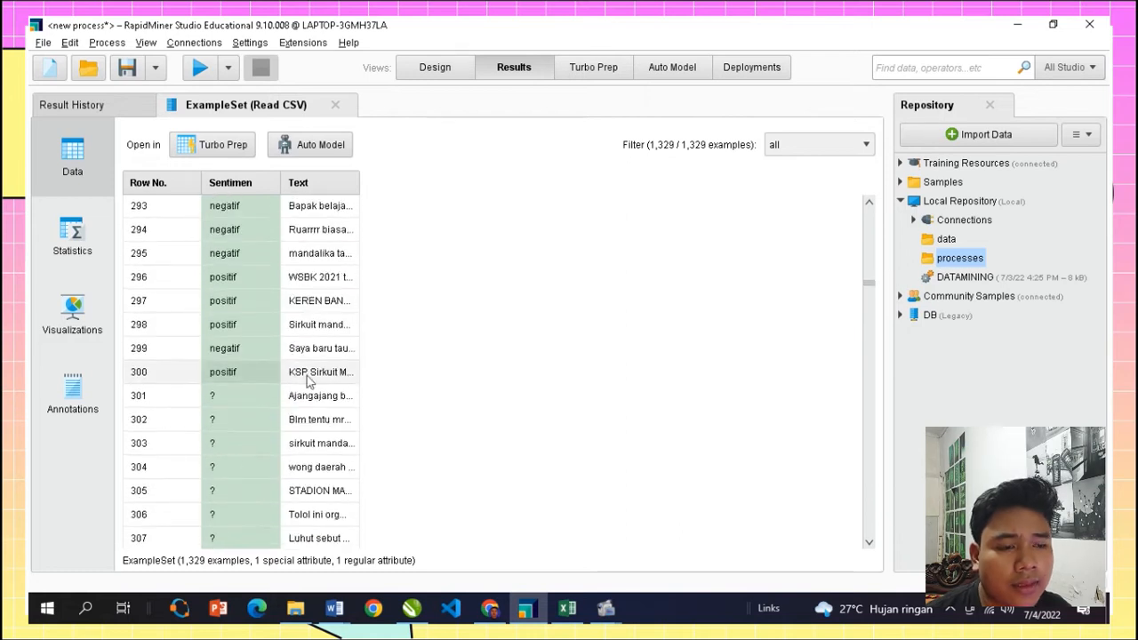
{"action": "scroll", "coordinate": [212, 400], "scroll_direction": "down", "scroll_amount": 1}
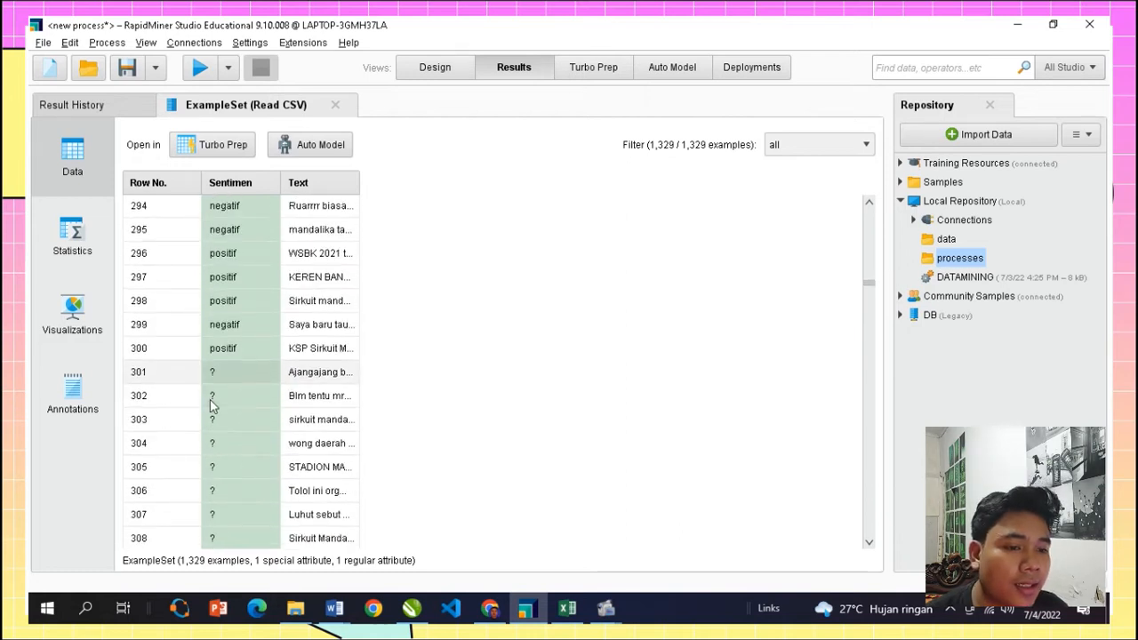
{"action": "left_click", "coordinate": [218, 373]}
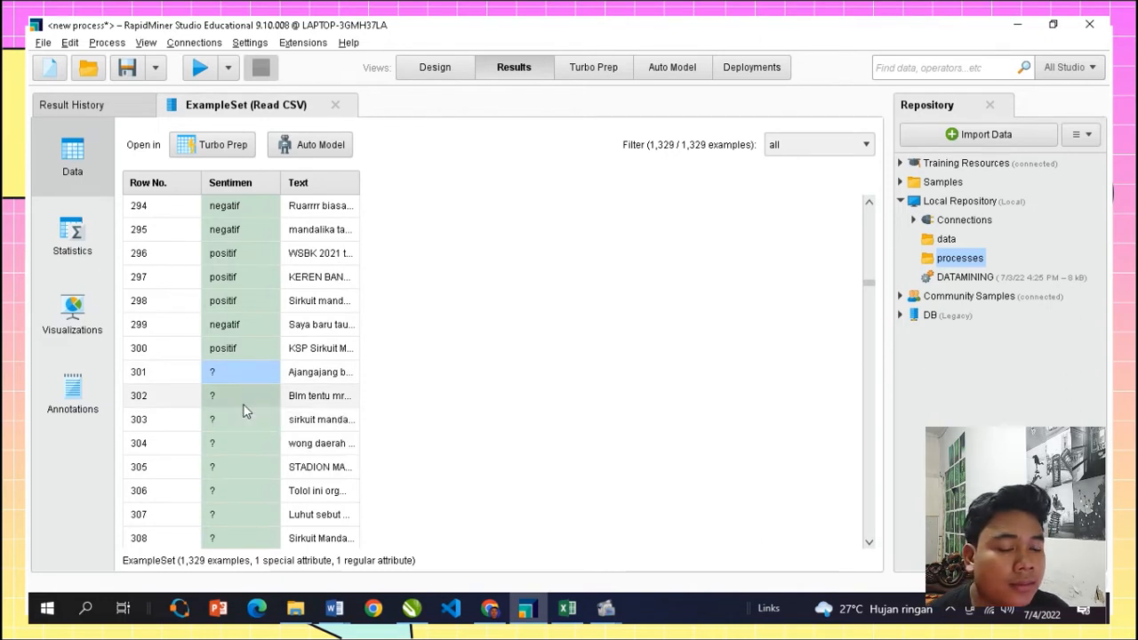
{"action": "left_click", "coordinate": [242, 404]}
{"action": "scroll", "coordinate": [240, 435], "scroll_direction": "down", "scroll_amount": 2}
{"action": "scroll", "coordinate": [257, 431], "scroll_direction": "down", "scroll_amount": 12}
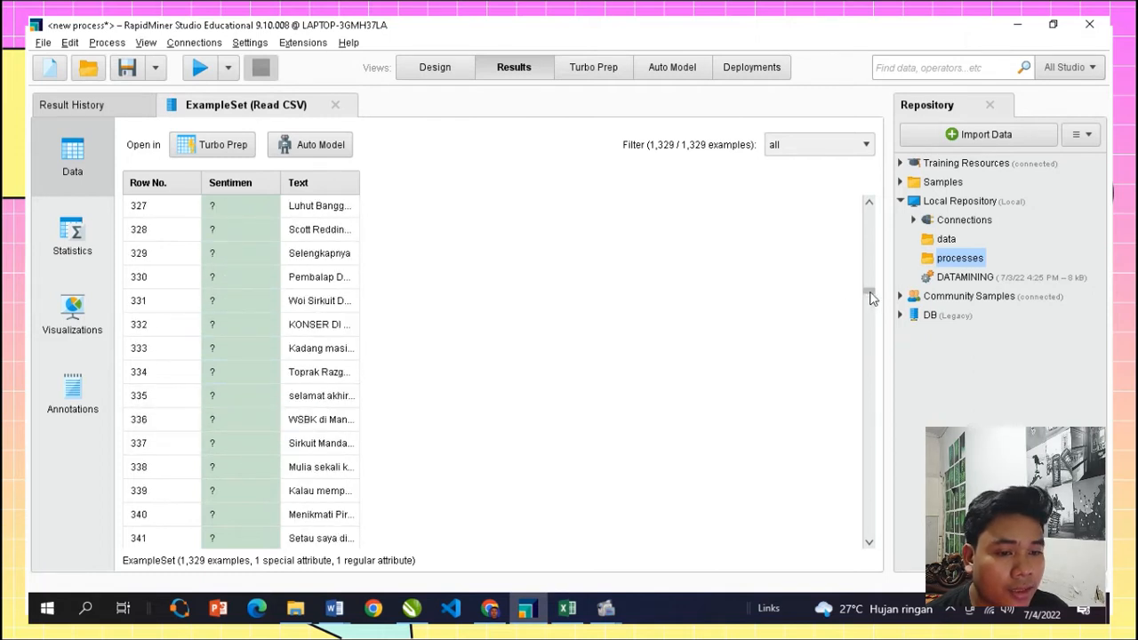
{"action": "left_click_drag", "start_coordinate": [868, 297], "coordinate": [838, 529]}
- Disconnect Read CSV from the process result and add a Filter Examples operator connected to the Read CSV output
{"action": "left_click", "coordinate": [432, 68]}
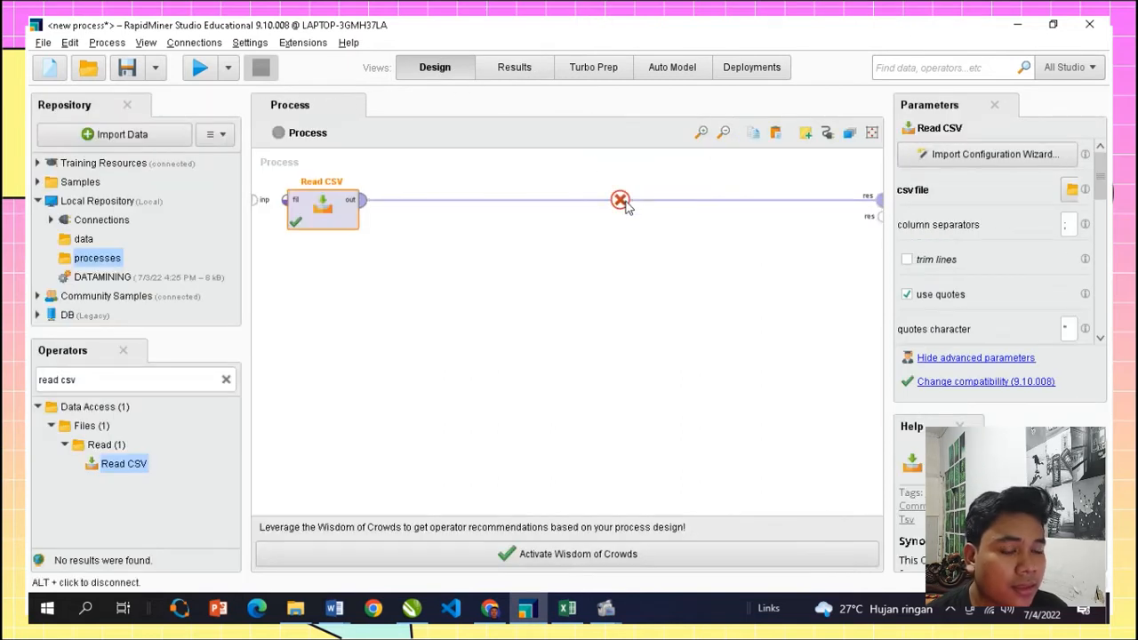
{"action": "left_click", "coordinate": [617, 198], "text": "alt"}
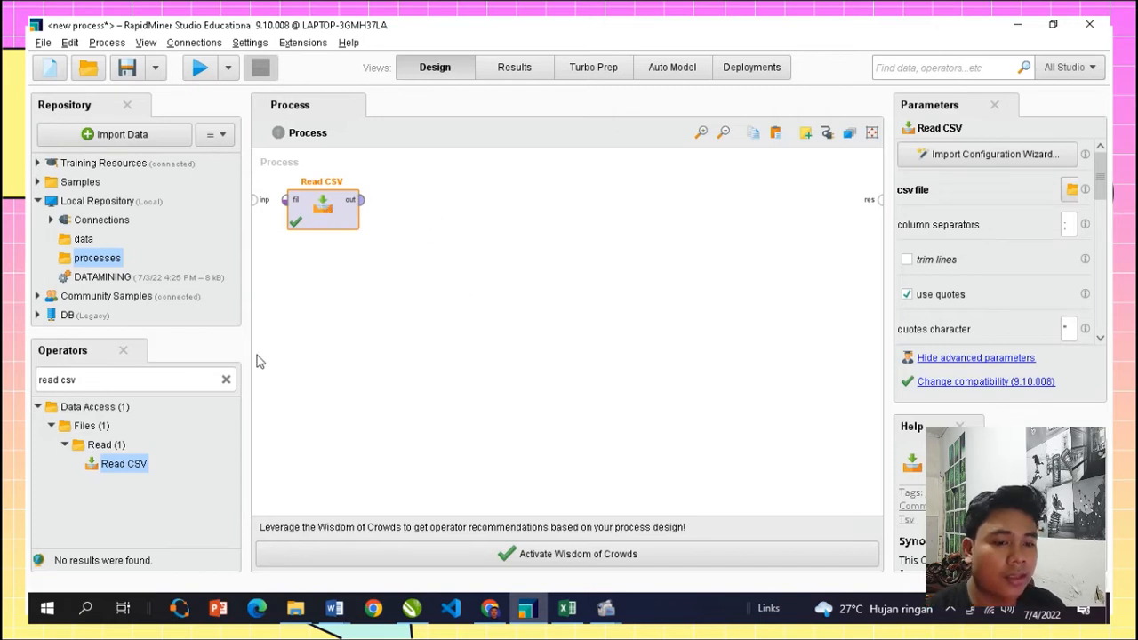
{"action": "left_click", "coordinate": [165, 380]}
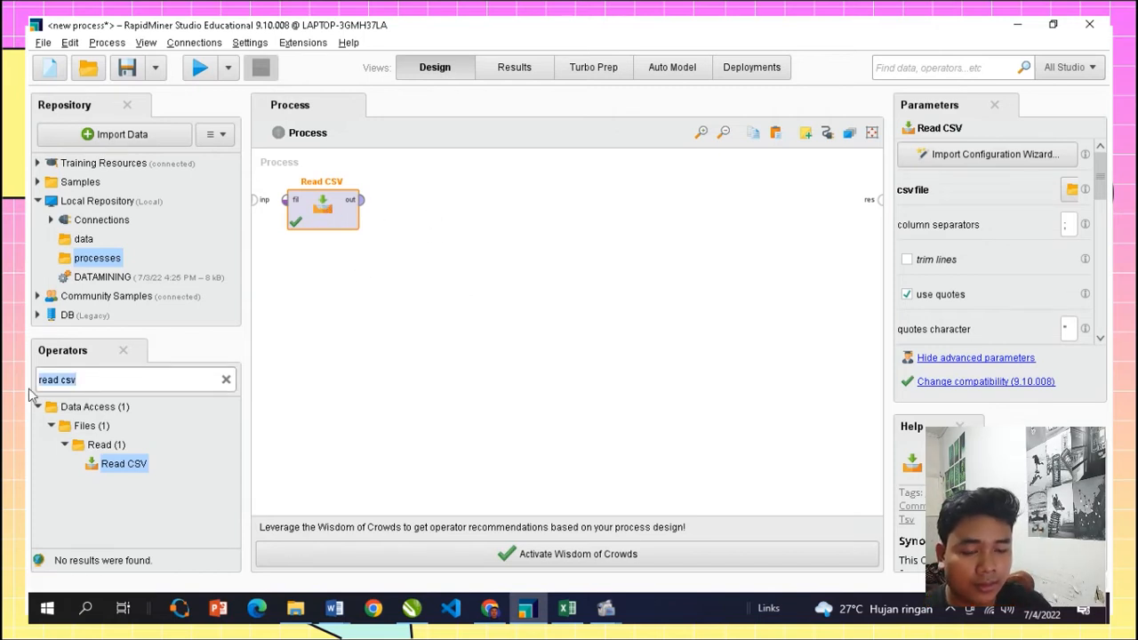
{"action": "type", "text": "filter"}
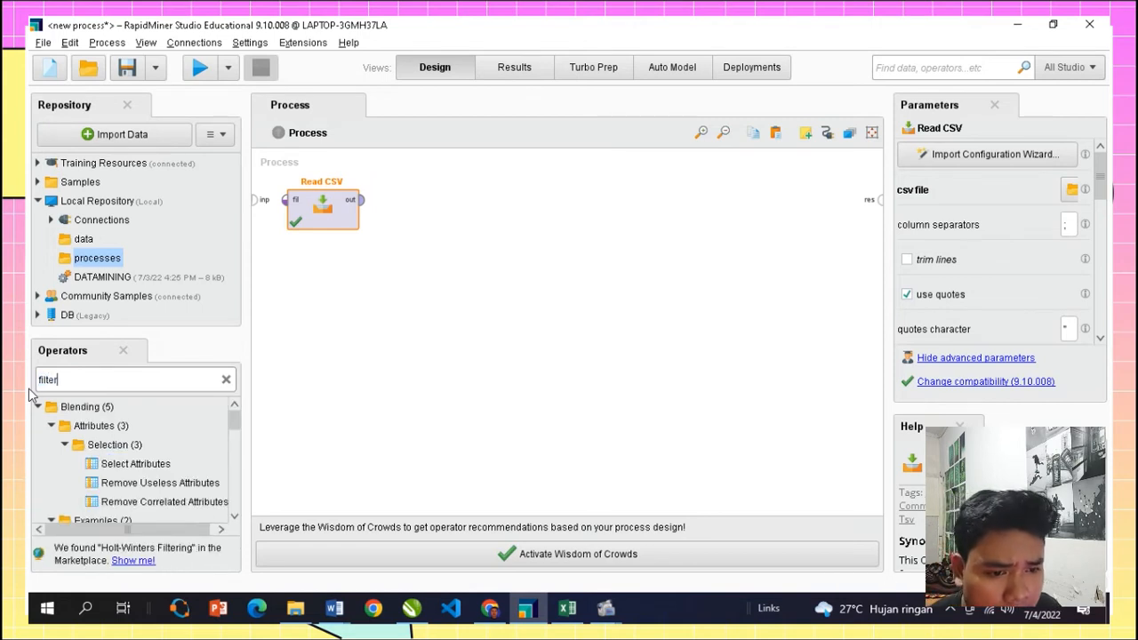
{"action": "scroll", "coordinate": [116, 473], "scroll_direction": "down", "scroll_amount": 1}
{"action": "scroll", "coordinate": [116, 473], "scroll_direction": "down", "scroll_amount": 4}
{"action": "left_click_drag", "start_coordinate": [137, 418], "coordinate": [392, 202]}
{"action": "left_click", "coordinate": [410, 218]}
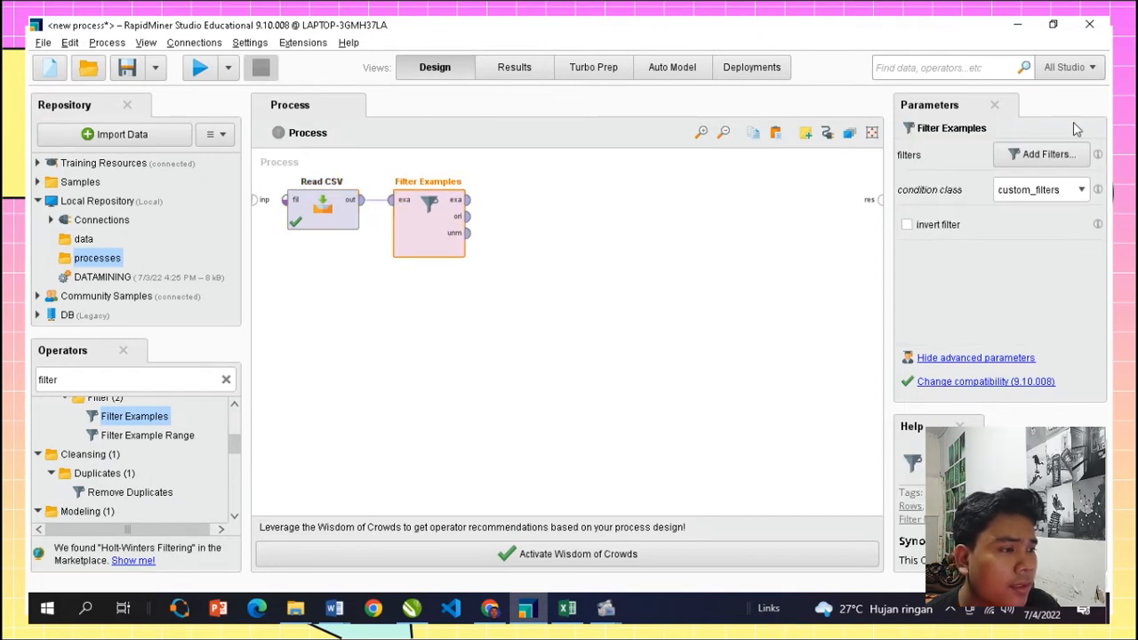
- Define the Filter Examples condition so that only rows where Sentimen is not missing are kept
{"action": "left_click", "coordinate": [1066, 151]}
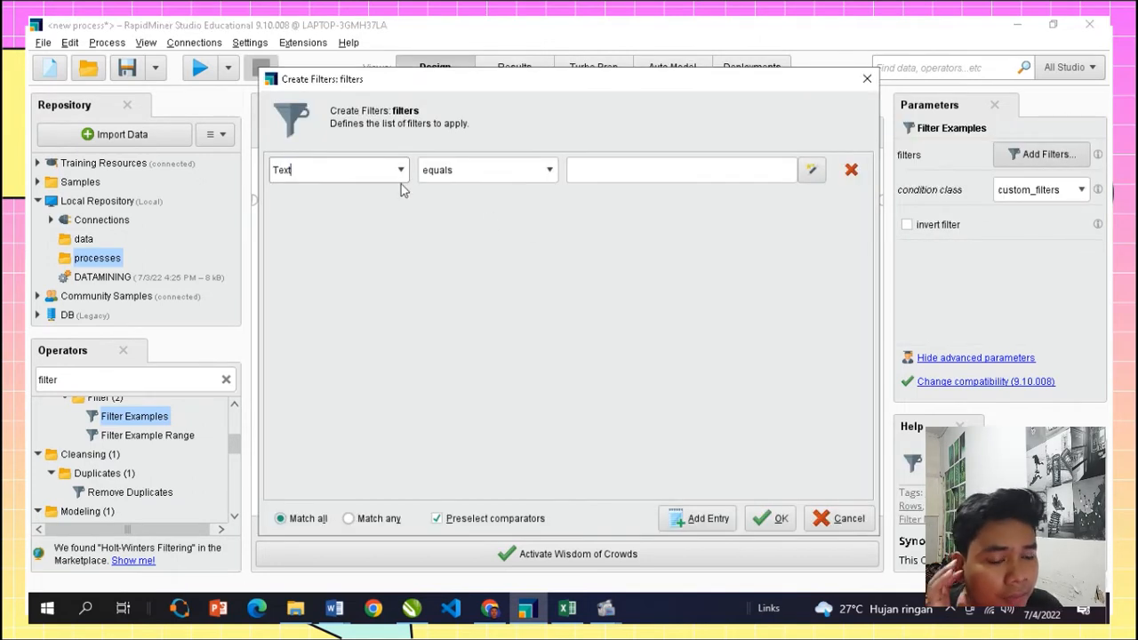
{"action": "left_click", "coordinate": [401, 172]}
{"action": "left_click", "coordinate": [356, 201]}
{"action": "left_click", "coordinate": [522, 175]}
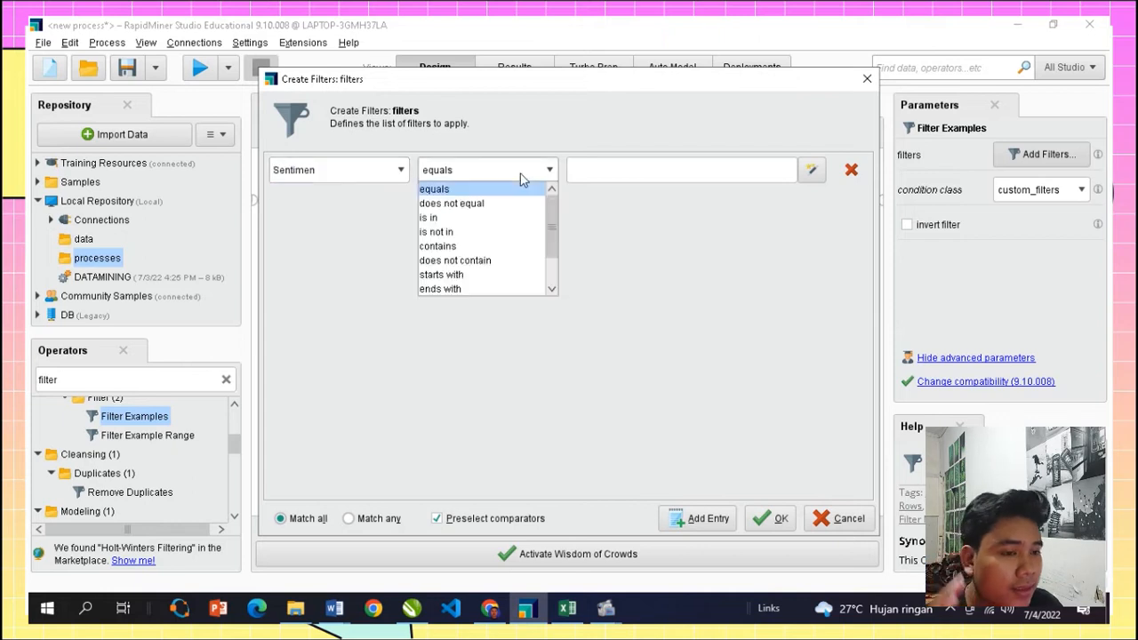
{"action": "scroll", "coordinate": [524, 263], "scroll_direction": "down", "scroll_amount": 1}
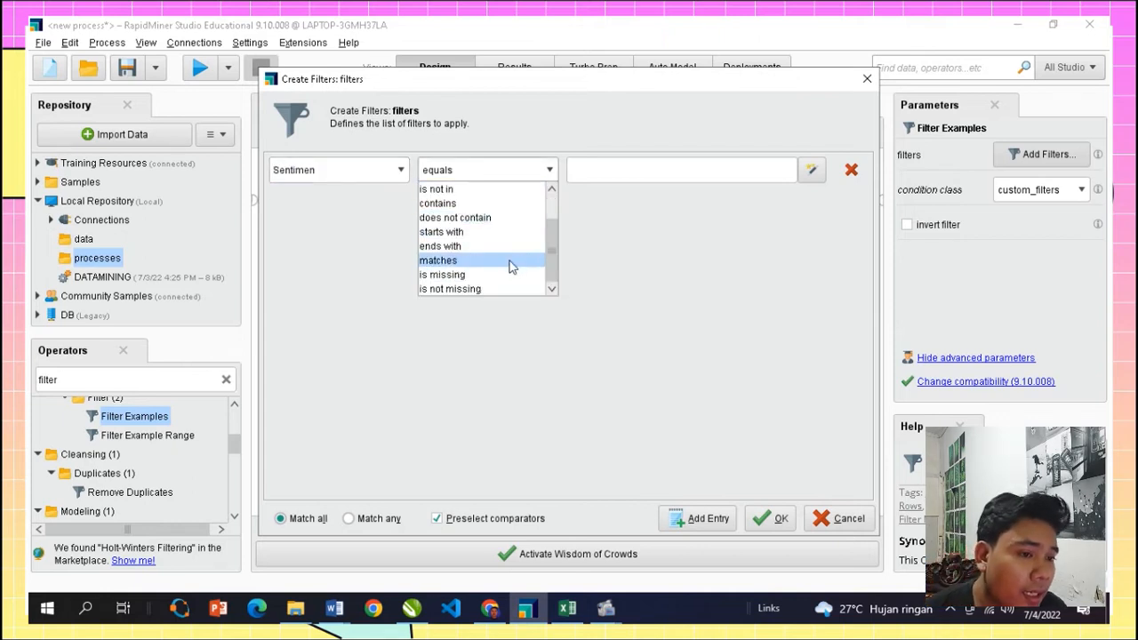
{"action": "left_click", "coordinate": [472, 290]}
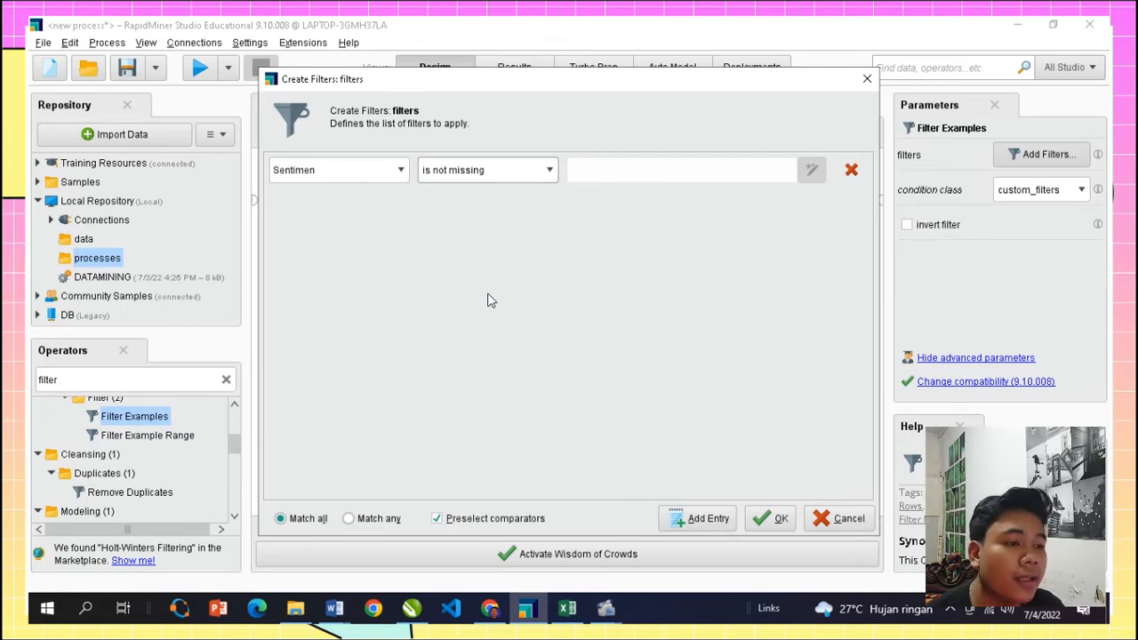
{"action": "left_click", "coordinate": [772, 518]}
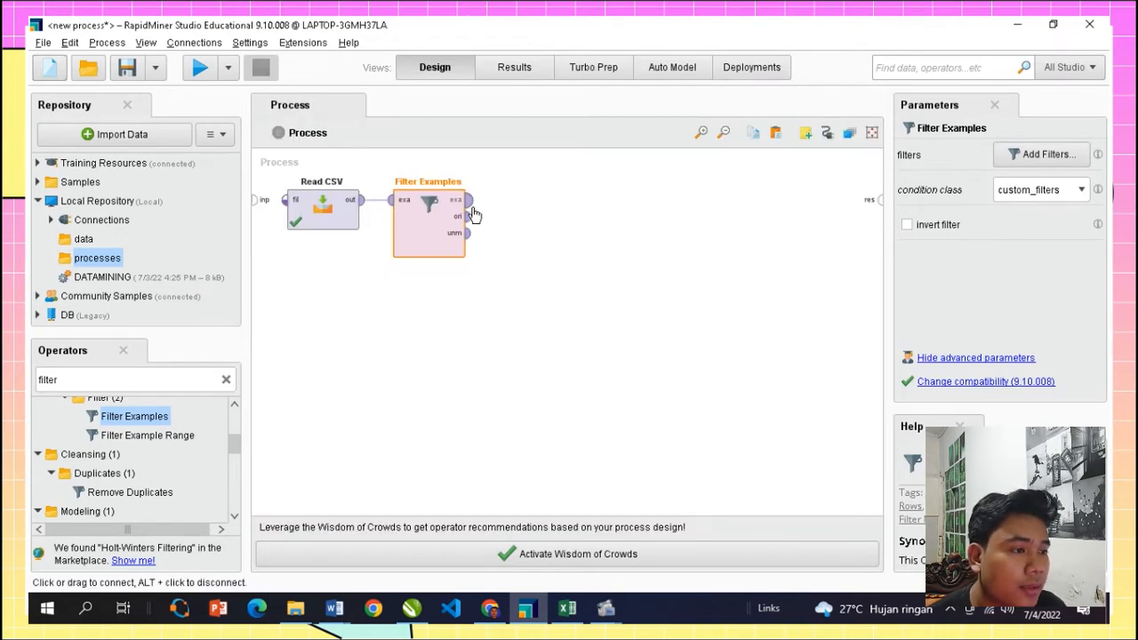
- Connect the Filter Examples example output to the process result port and run the process
{"action": "left_click", "coordinate": [469, 201]}
{"action": "left_click", "coordinate": [877, 199]}
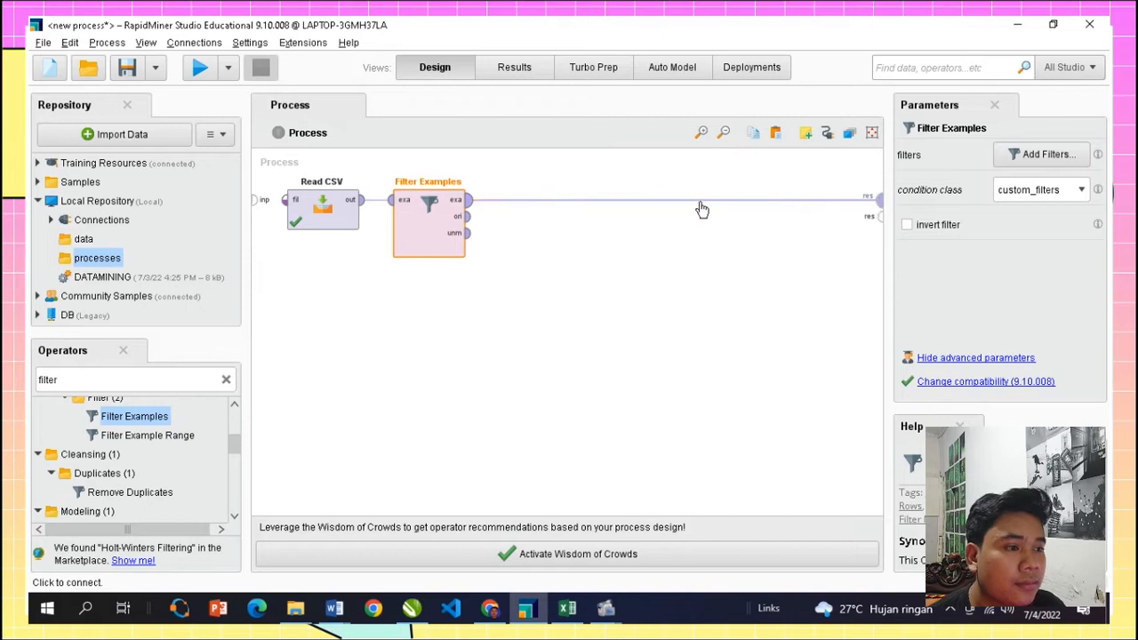
{"action": "left_click", "coordinate": [199, 67]}
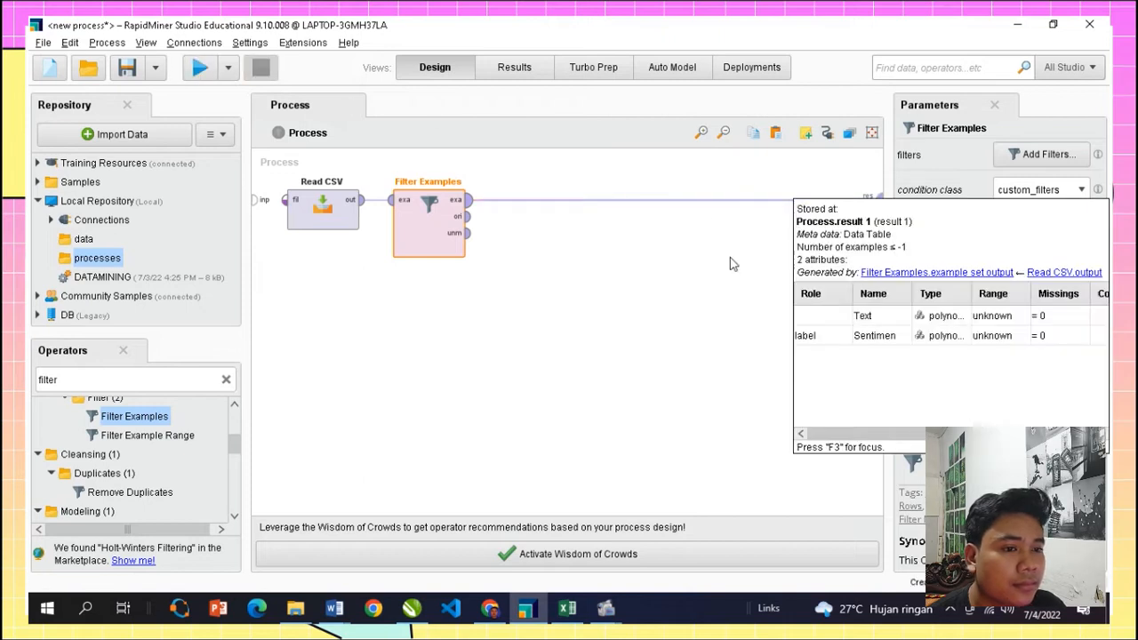
- Examine the Sentimen values of the filtered example set down to the last row, and return to the process design
{"action": "scroll", "coordinate": [284, 317], "scroll_direction": "down", "scroll_amount": 3}
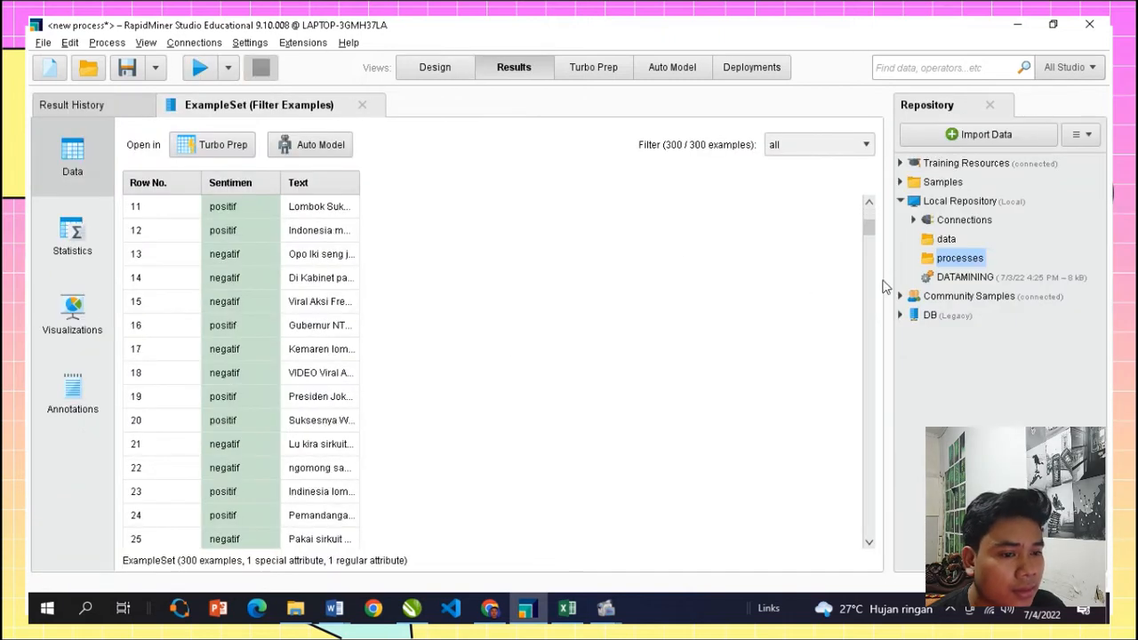
{"action": "left_click_drag", "start_coordinate": [874, 233], "coordinate": [874, 533]}
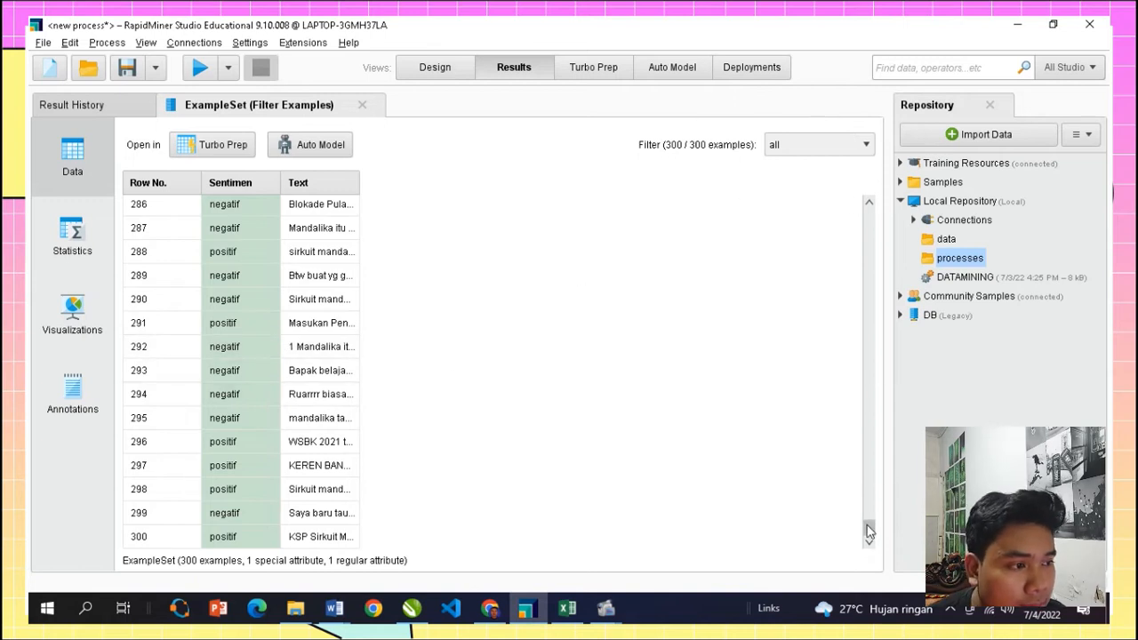
{"action": "mouse_move", "coordinate": [869, 528]}
{"action": "left_mouse_down"}
{"action": "mouse_move", "coordinate": [869, 206]}
{"action": "mouse_move", "coordinate": [868, 533]}
{"action": "left_mouse_up"}
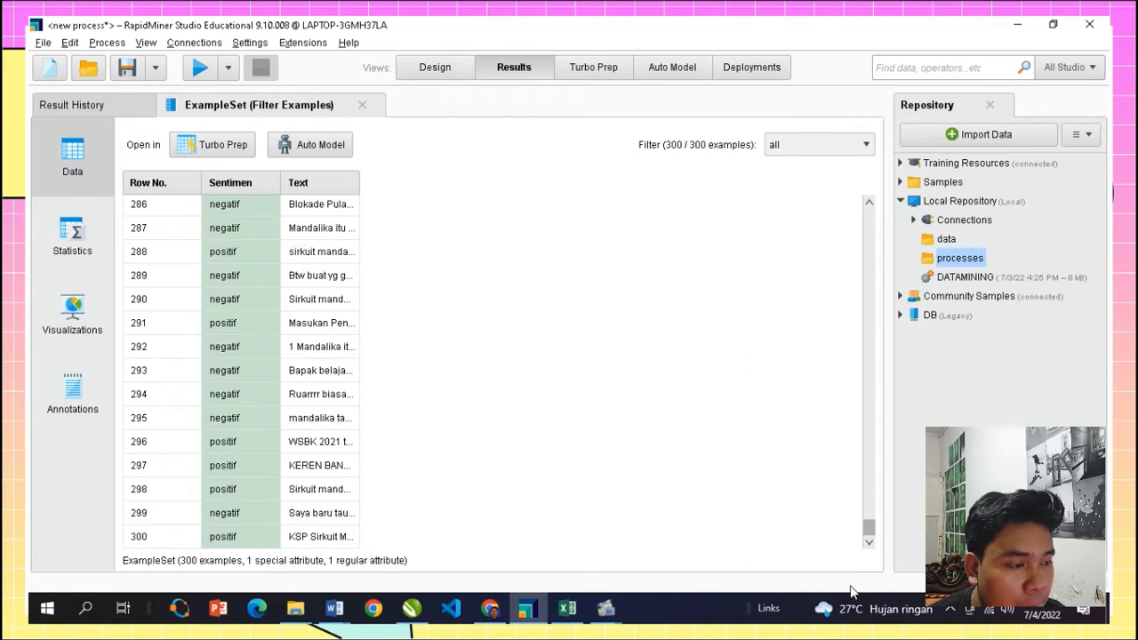
{"action": "scroll", "coordinate": [851, 317], "scroll_direction": "up", "scroll_amount": 20}
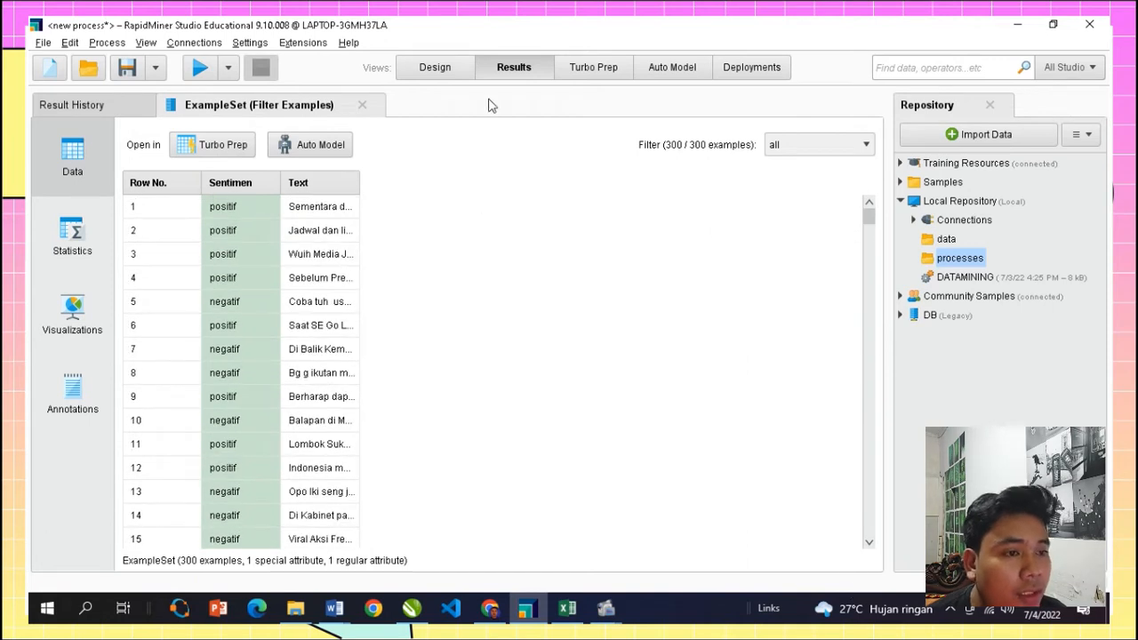
{"action": "left_click", "coordinate": [453, 71]}
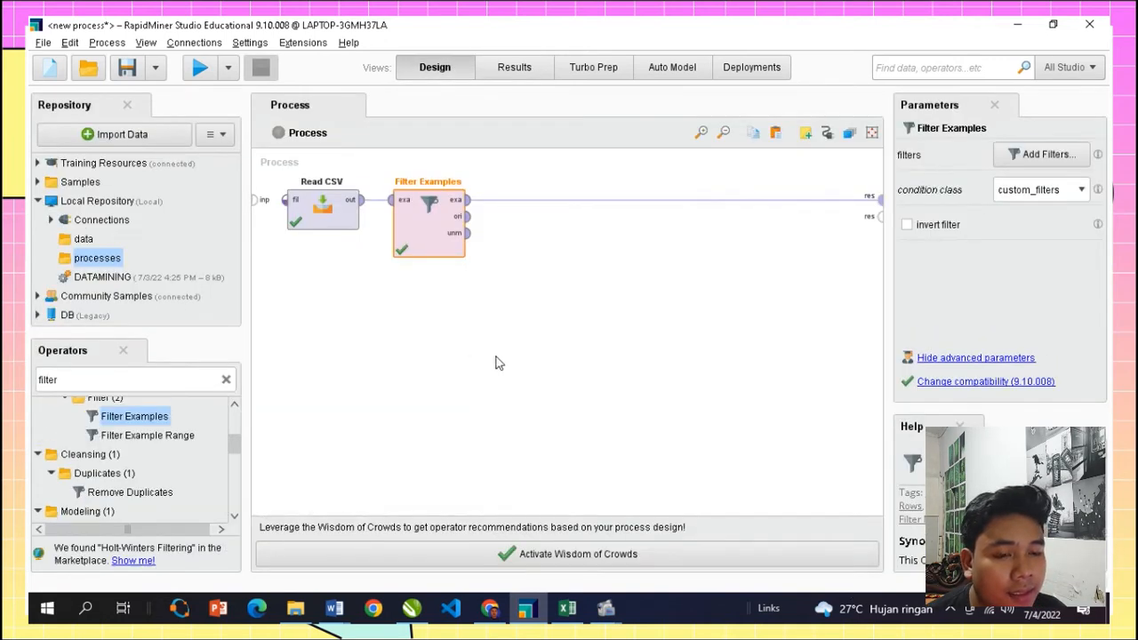
- Find the Process Documents from Data operator and add it to the process after Filter Examples
{"action": "left_click", "coordinate": [501, 356]}
{"action": "left_click", "coordinate": [39, 380]}
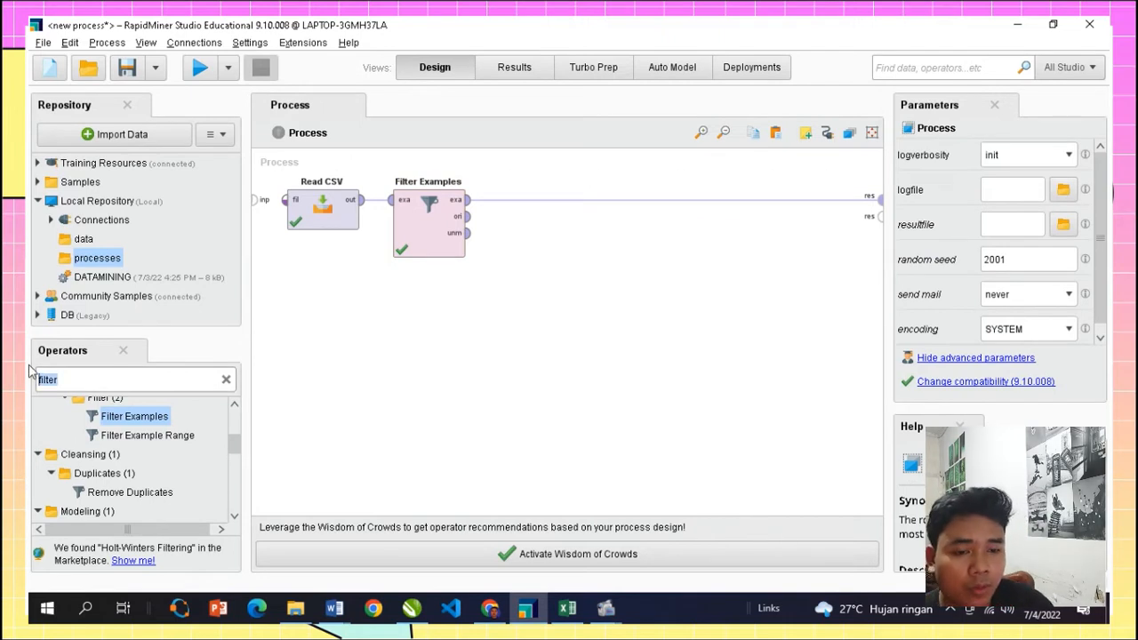
{"action": "type", "text": "dok"}
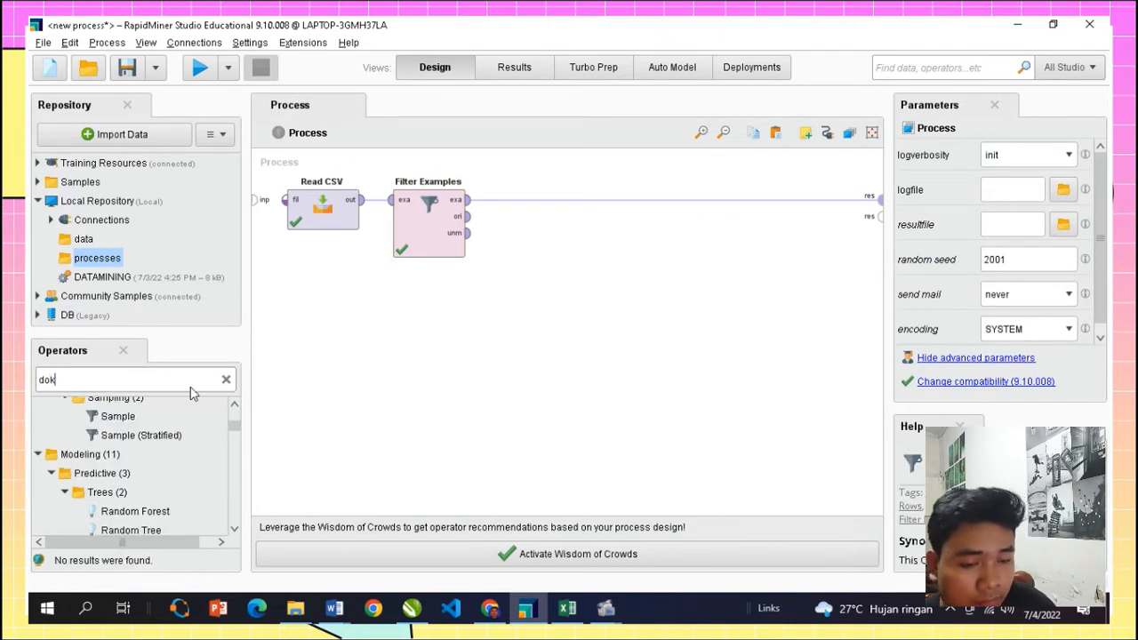
{"action": "key", "text": "BackSpace"}
{"action": "type", "text": "cu"}
{"action": "scroll", "coordinate": [182, 445], "scroll_direction": "down", "scroll_amount": 5}
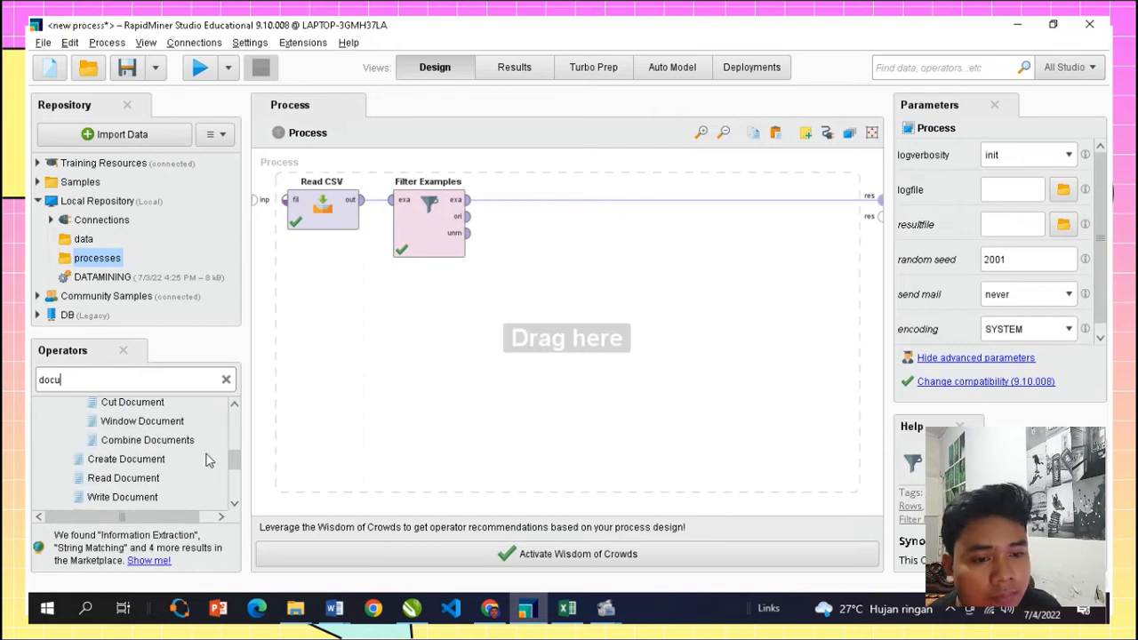
{"action": "left_click_drag", "start_coordinate": [182, 511], "coordinate": [533, 216]}
{"action": "left_click", "coordinate": [673, 201]}
{"action": "left_click_drag", "start_coordinate": [469, 203], "coordinate": [498, 219]}
- Open the Process Documents from Data subprocess and add a Tokenize operator inside it
{"action": "double_click", "coordinate": [544, 230]}
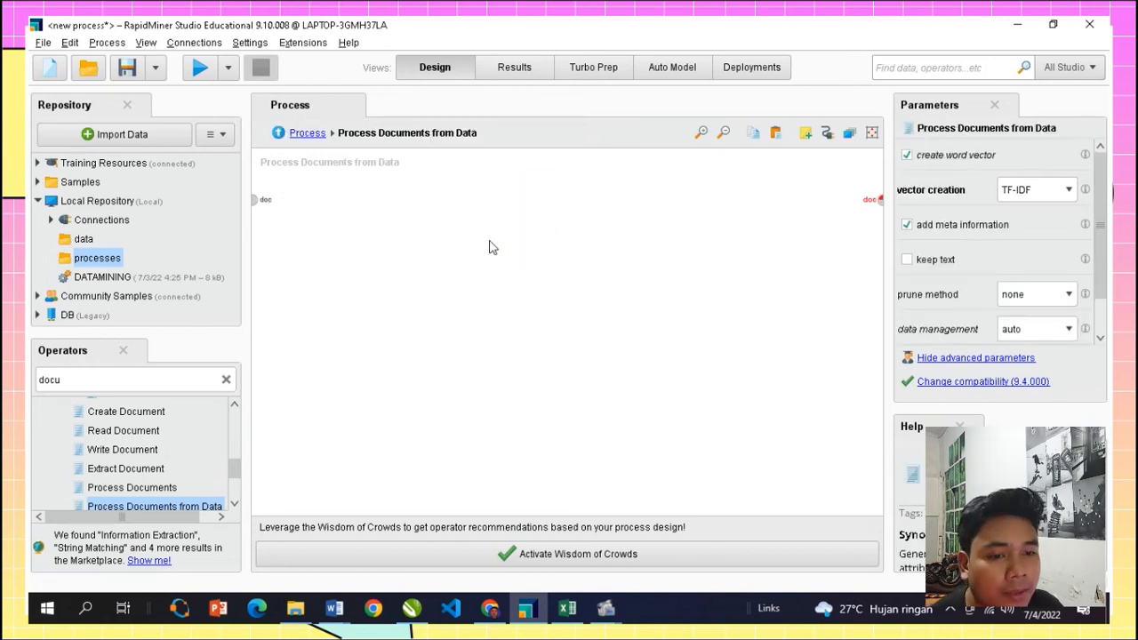
{"action": "left_click", "coordinate": [103, 378]}
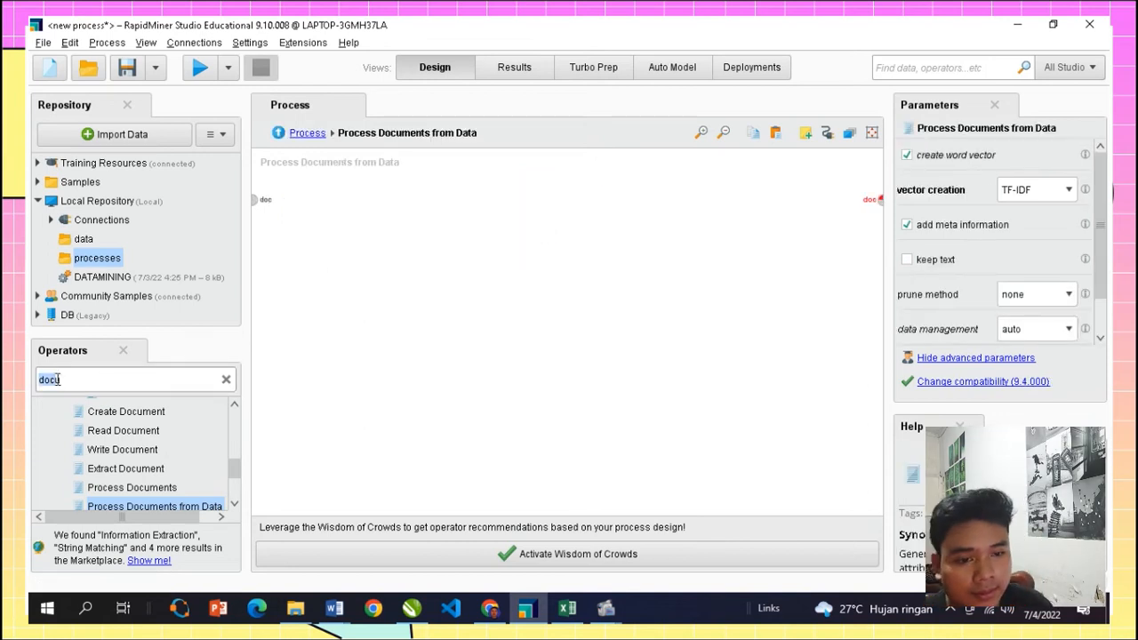
{"action": "type", "text": "u"}
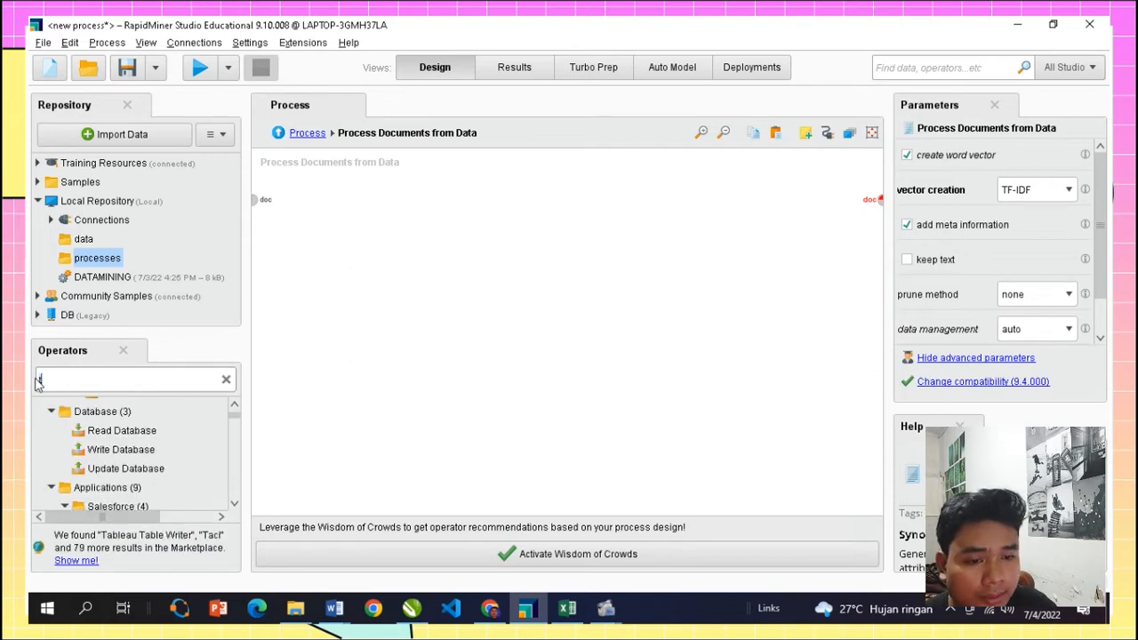
{"action": "type", "text": "oke"}
{"action": "scroll", "coordinate": [125, 435], "scroll_direction": "up", "scroll_amount": 5}
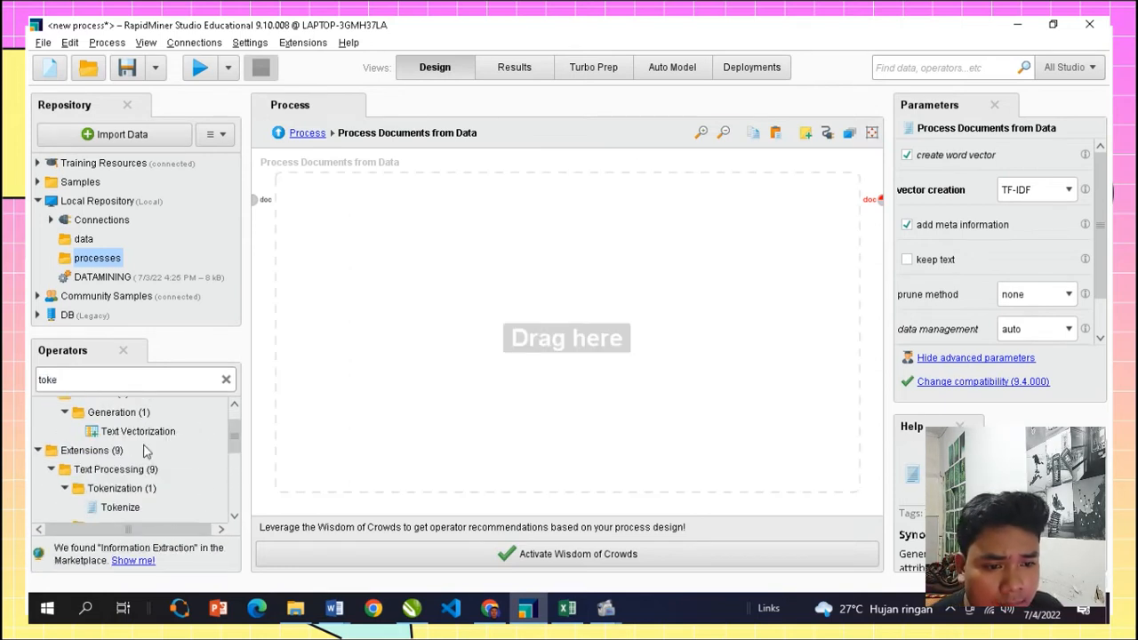
{"action": "left_click_drag", "start_coordinate": [125, 508], "coordinate": [341, 212]}
- Find the Transform Cases operator and place it after Tokenize in the subprocess
{"action": "left_click", "coordinate": [145, 380]}
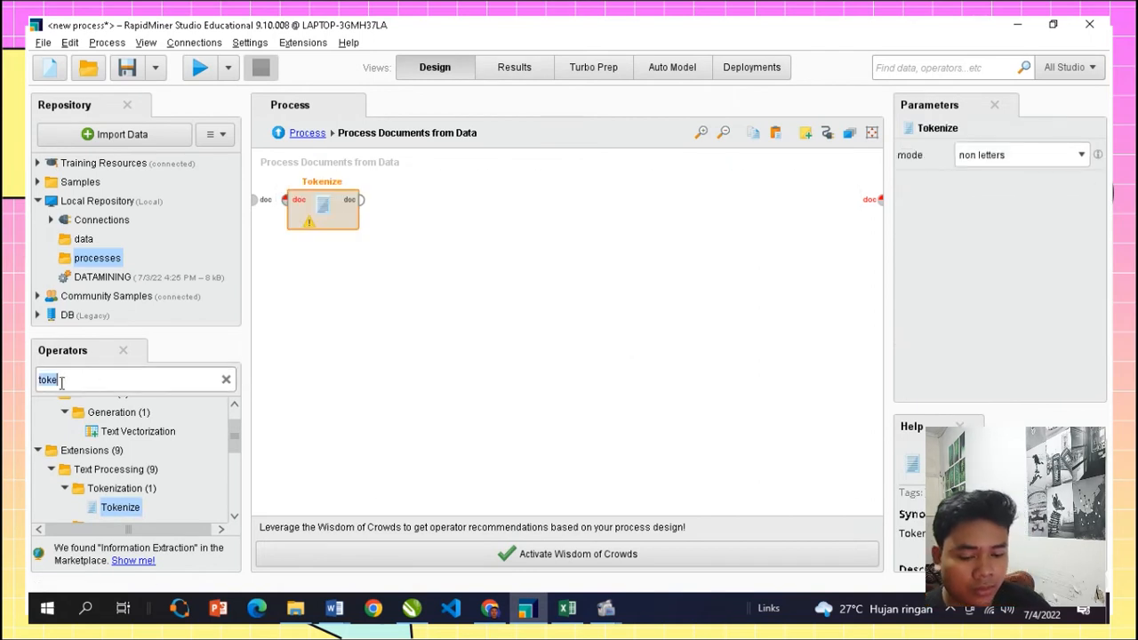
{"action": "type", "text": "trans"}
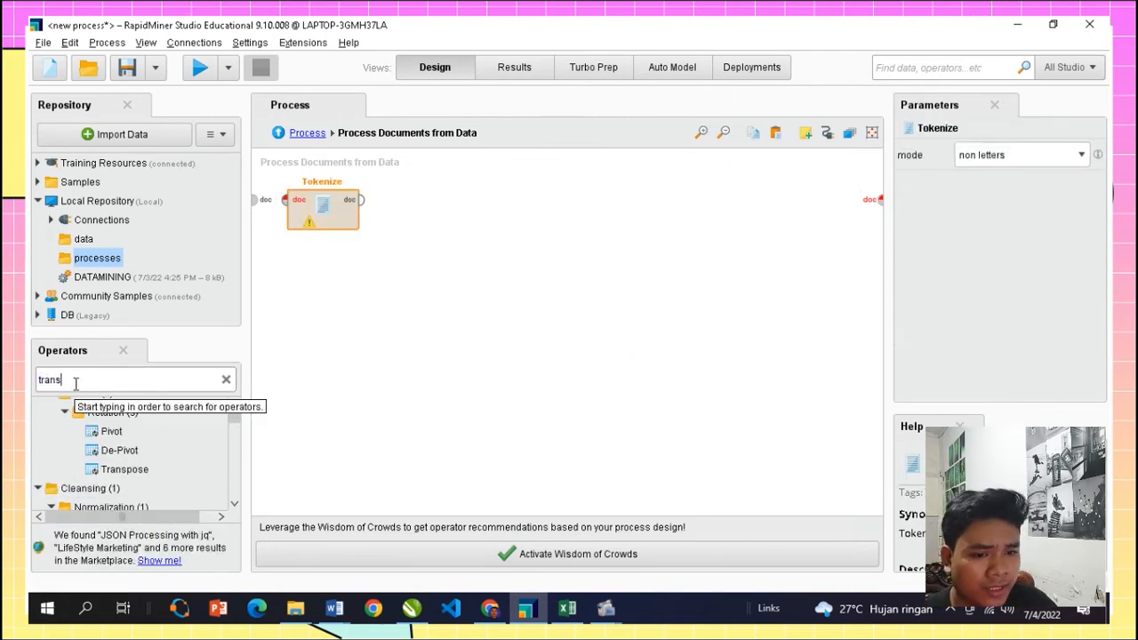
{"action": "type", "text": "form"}
{"action": "scroll", "coordinate": [164, 480], "scroll_direction": "down", "scroll_amount": 10}
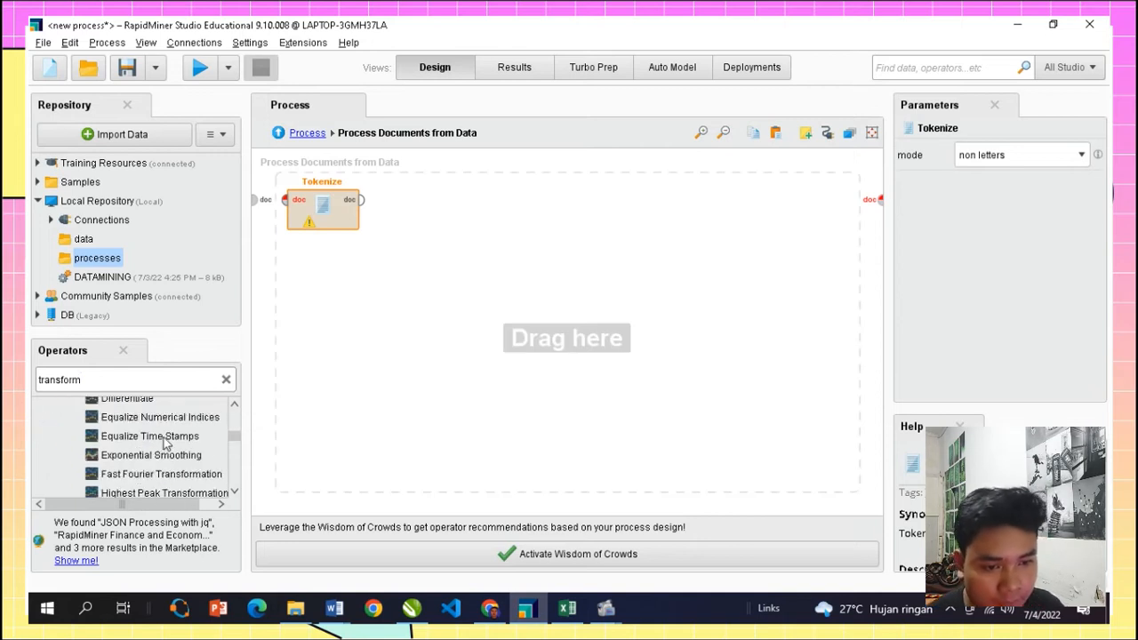
{"action": "scroll", "coordinate": [164, 480], "scroll_direction": "down", "scroll_amount": 3}
{"action": "scroll", "coordinate": [151, 443], "scroll_direction": "up", "scroll_amount": 1}
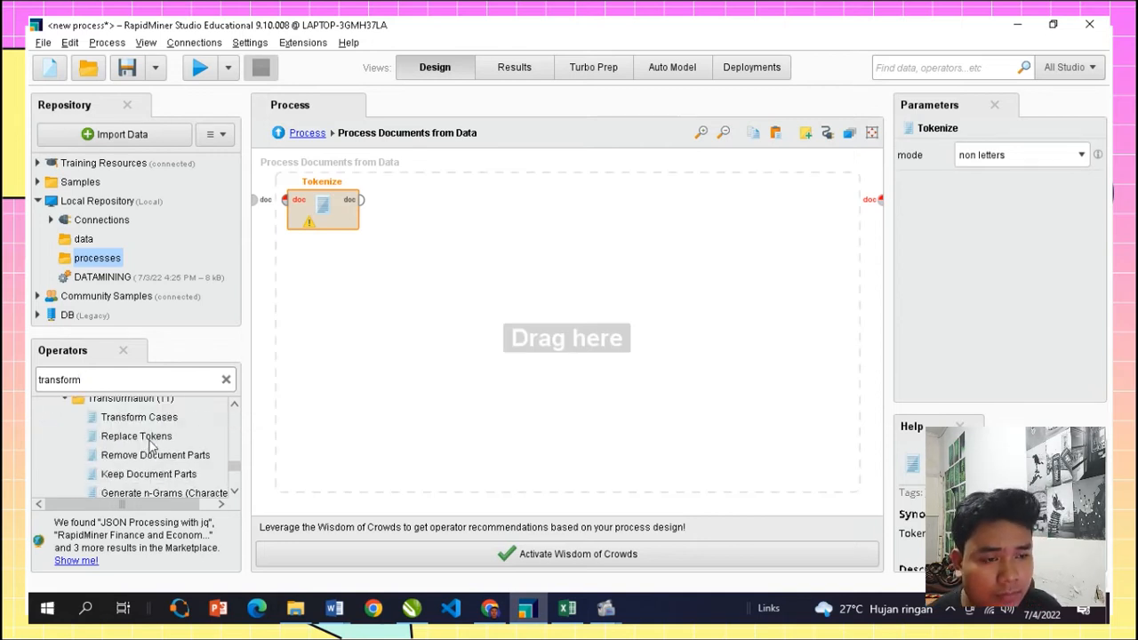
{"action": "left_click_drag", "start_coordinate": [160, 425], "coordinate": [443, 237]}
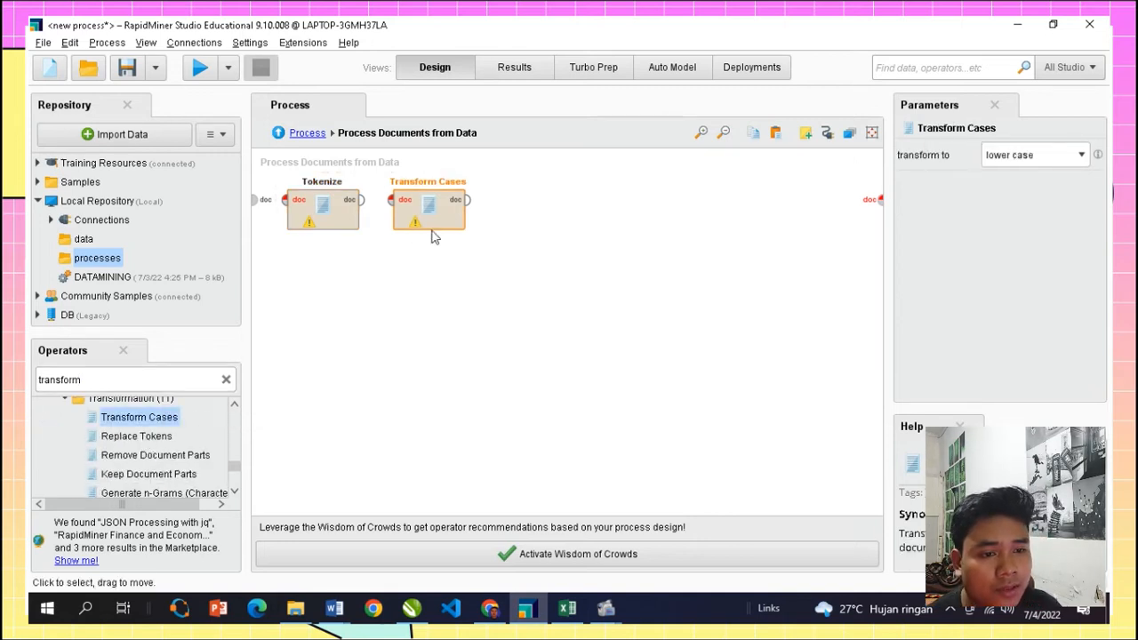
{"action": "left_click", "coordinate": [432, 237]}
- Find the Filter Stopwords (Dictionary) operator and place it after Transform Cases
{"action": "double_click", "coordinate": [126, 379]}
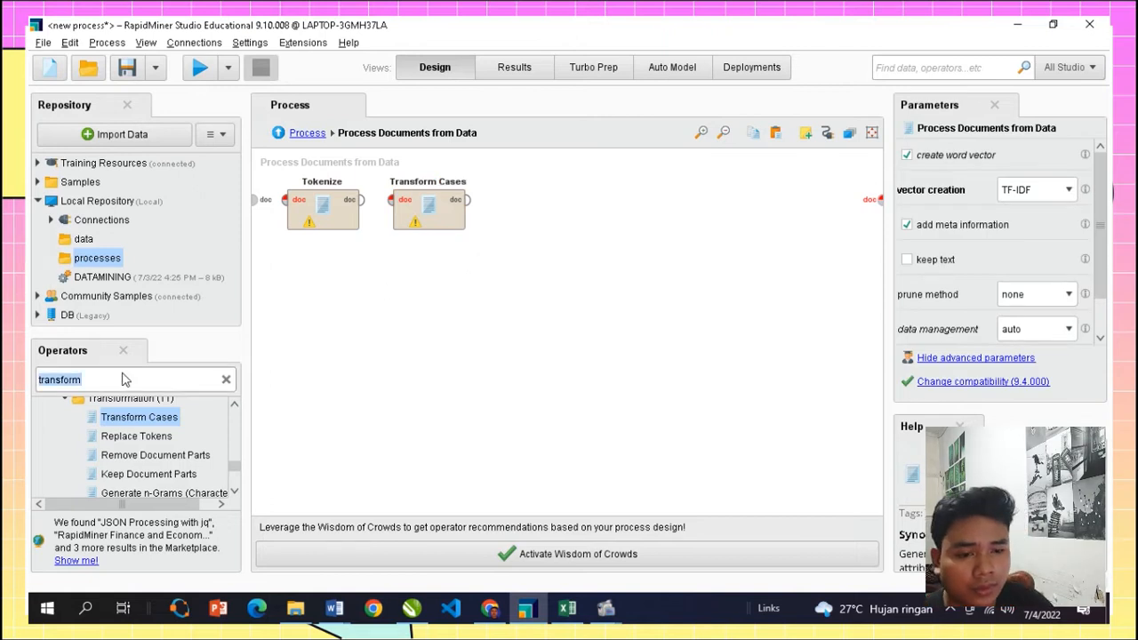
{"action": "type", "text": "filter"}
{"action": "left_click_drag", "start_coordinate": [203, 478], "coordinate": [185, 504]}
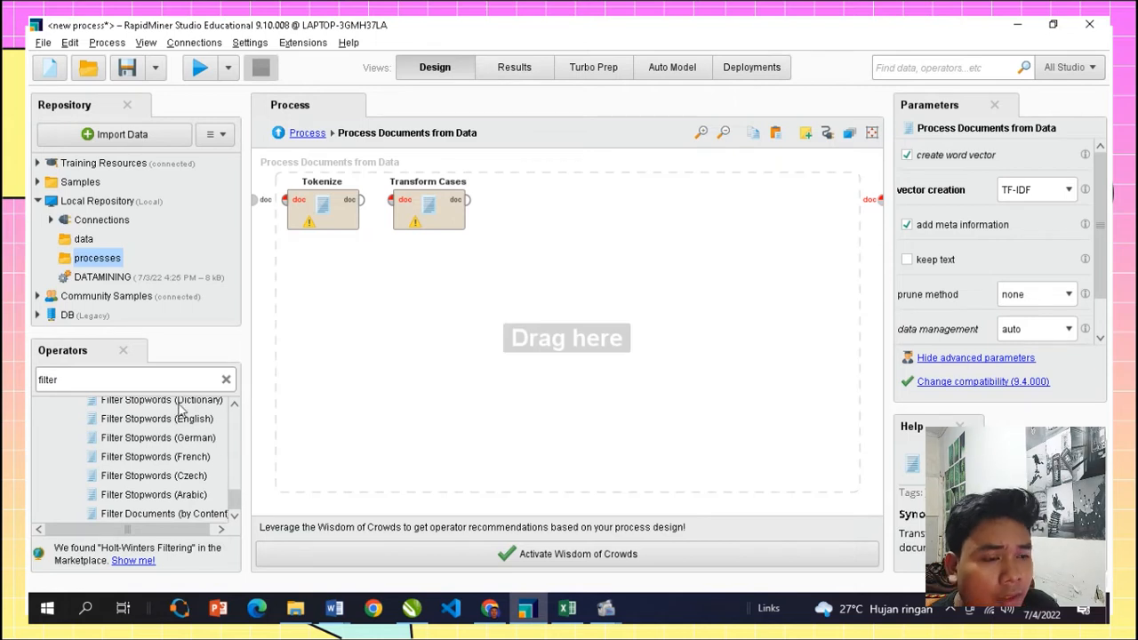
{"action": "left_click_drag", "start_coordinate": [179, 403], "coordinate": [517, 334]}
{"action": "left_click_drag", "start_coordinate": [566, 240], "coordinate": [566, 240]}
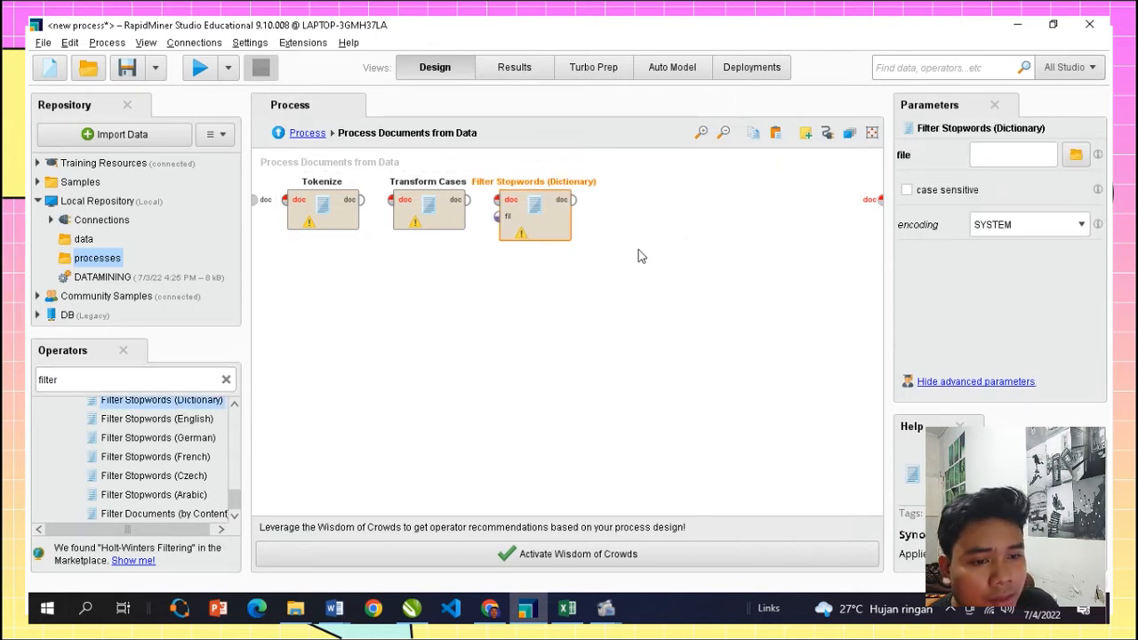
- Add a Filter Tokens (by Length) operator after Filter Stopwords (Dictionary)
{"action": "scroll", "coordinate": [145, 473], "scroll_direction": "up", "scroll_amount": 1}
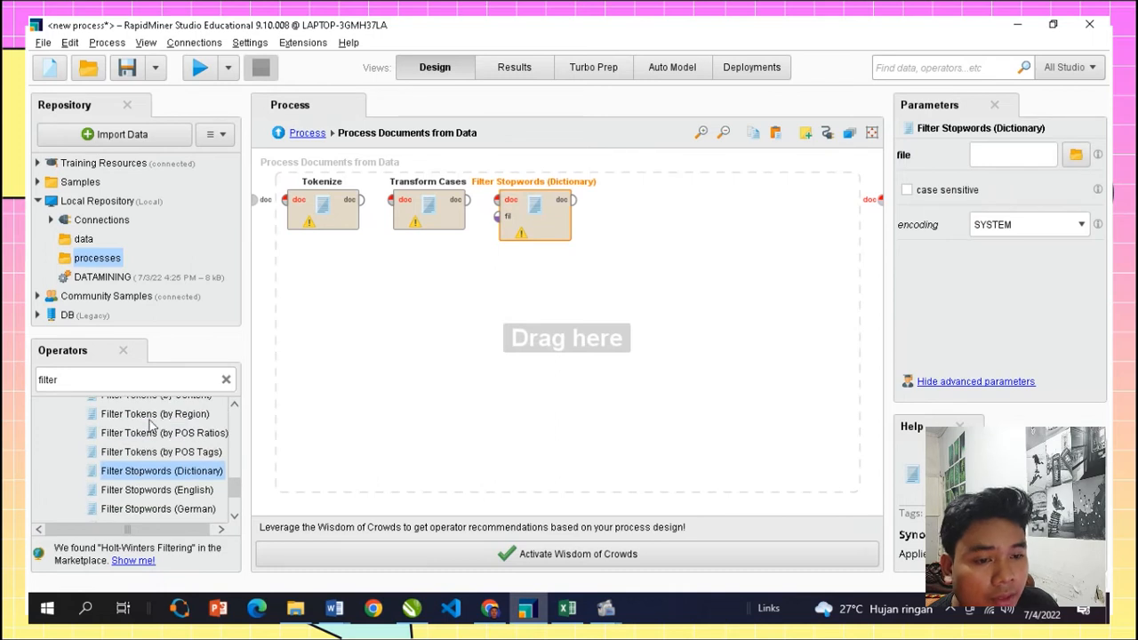
{"action": "scroll", "coordinate": [164, 437], "scroll_direction": "up", "scroll_amount": 1}
{"action": "scroll", "coordinate": [177, 447], "scroll_direction": "up", "scroll_amount": 1}
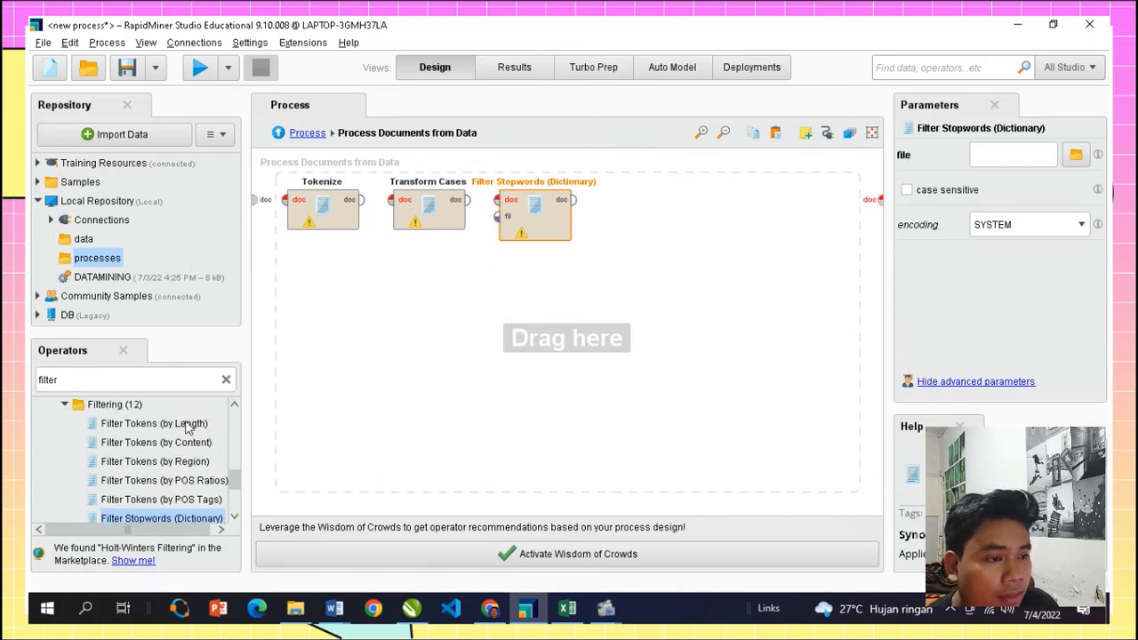
{"action": "left_click_drag", "start_coordinate": [187, 424], "coordinate": [595, 262]}
{"action": "left_click_drag", "start_coordinate": [669, 203], "coordinate": [660, 208]}
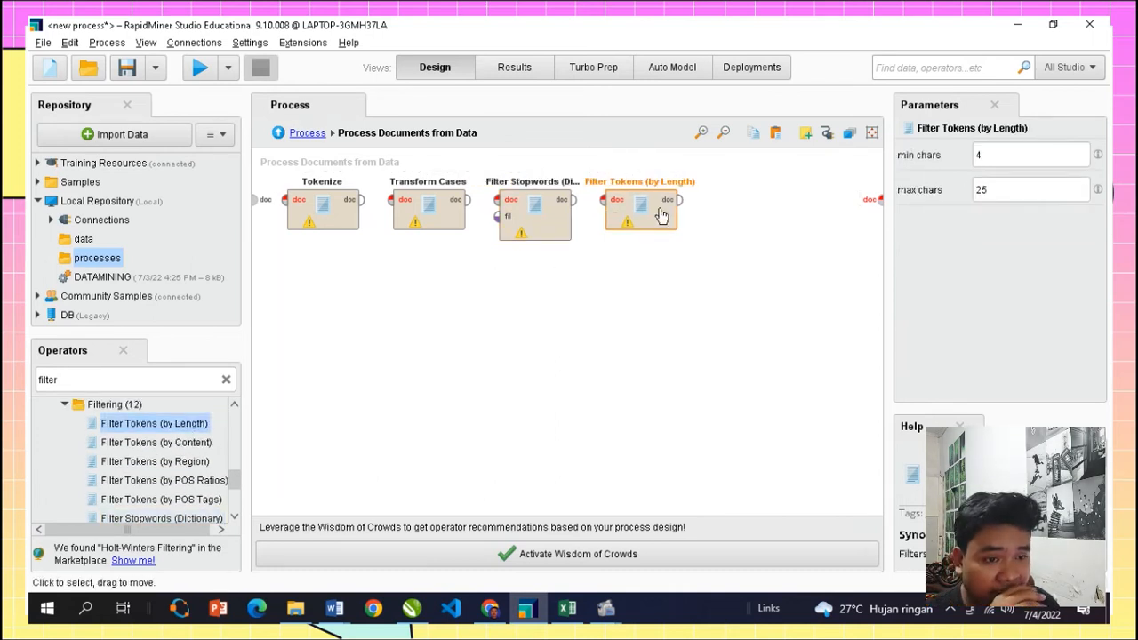
{"action": "left_click", "coordinate": [588, 294]}
- Connect the subprocess document input through Tokenize and Transform Cases to Filter Stopwords (Dictionary)
{"action": "left_click_drag", "start_coordinate": [284, 200], "coordinate": [240, 197]}
{"action": "left_click", "coordinate": [255, 199]}
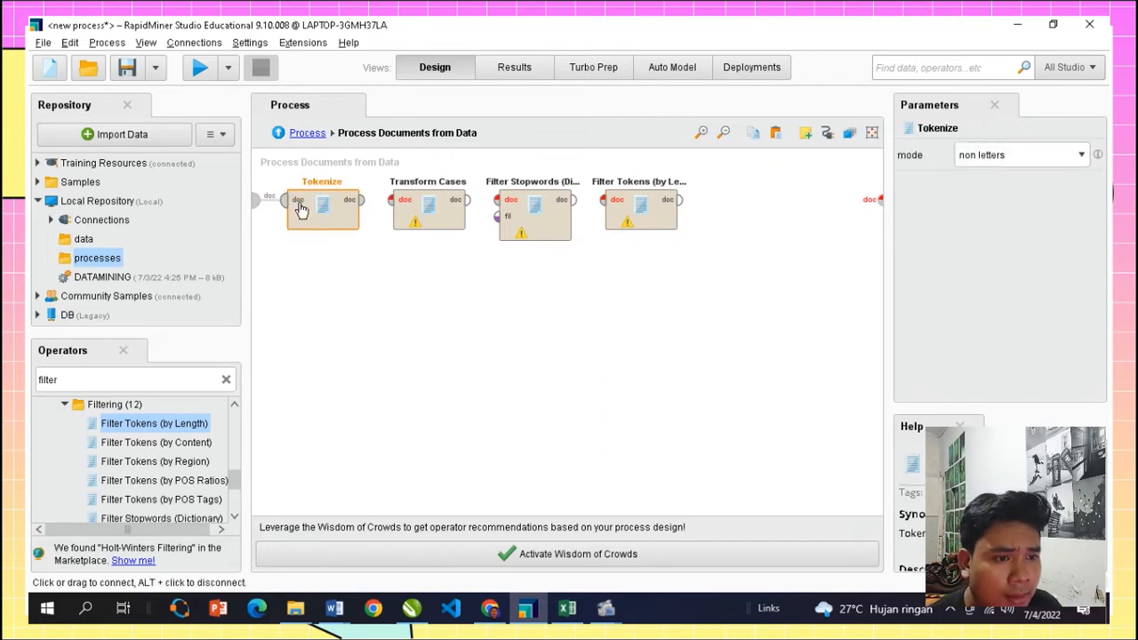
{"action": "left_click", "coordinate": [362, 200]}
{"action": "left_click", "coordinate": [392, 200]}
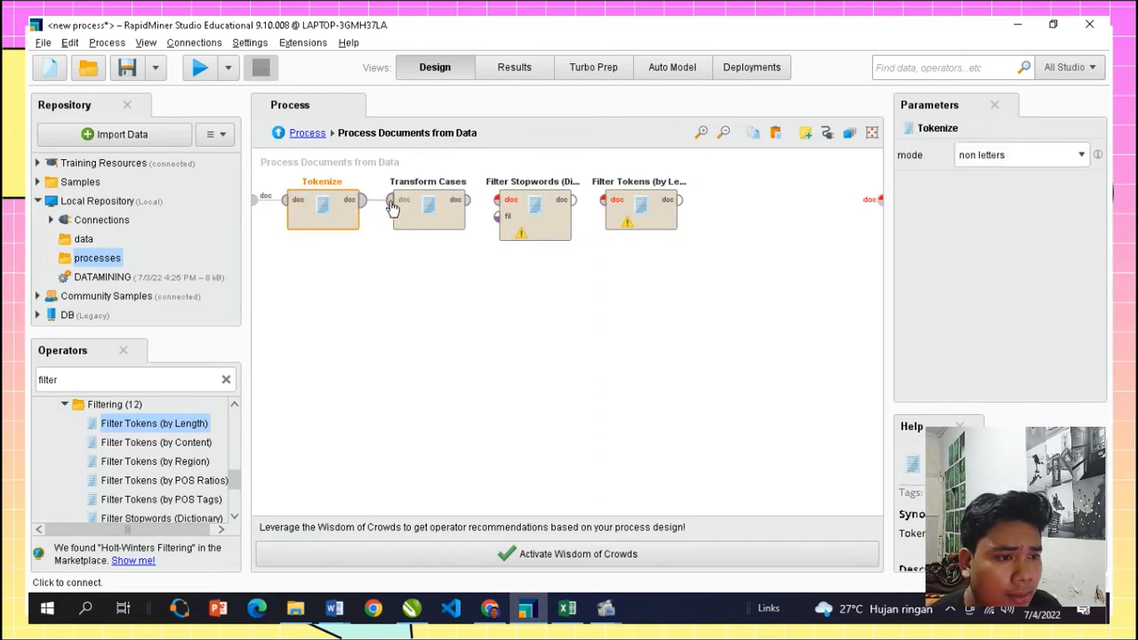
{"action": "left_click", "coordinate": [468, 200]}
{"action": "left_click", "coordinate": [497, 200]}
- Set the Filter Stopwords (Dictionary) file to stopwordbahasa.csv from the DATA MINING folder, showing all file types
{"action": "left_click", "coordinate": [544, 228]}
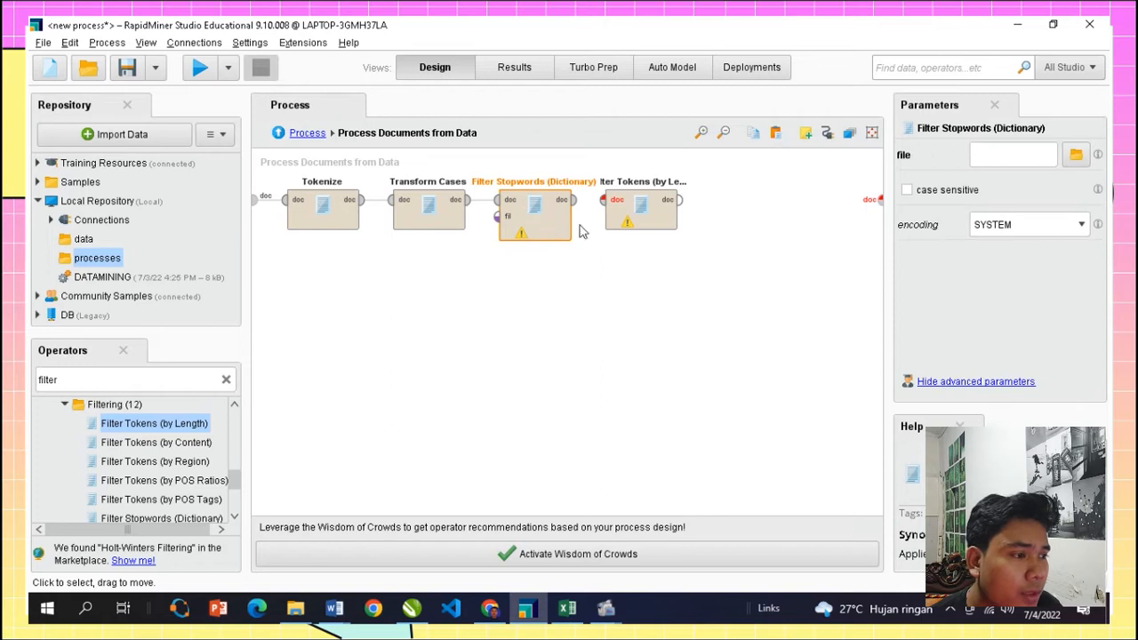
{"action": "left_click", "coordinate": [1077, 156]}
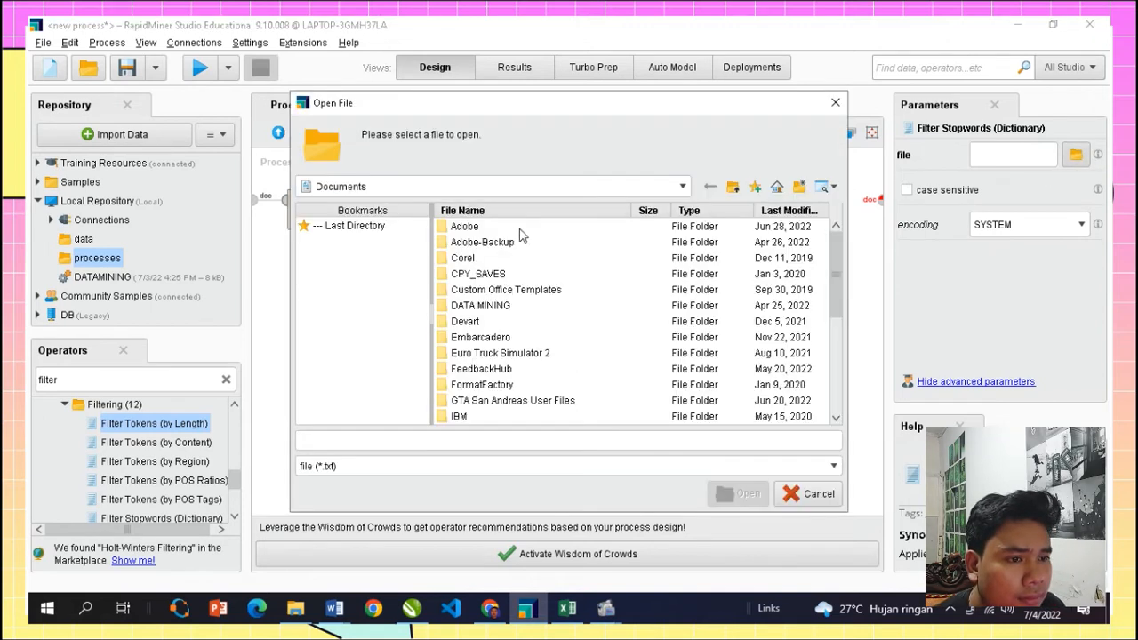
{"action": "left_click", "coordinate": [427, 189]}
{"action": "left_click", "coordinate": [342, 204]}
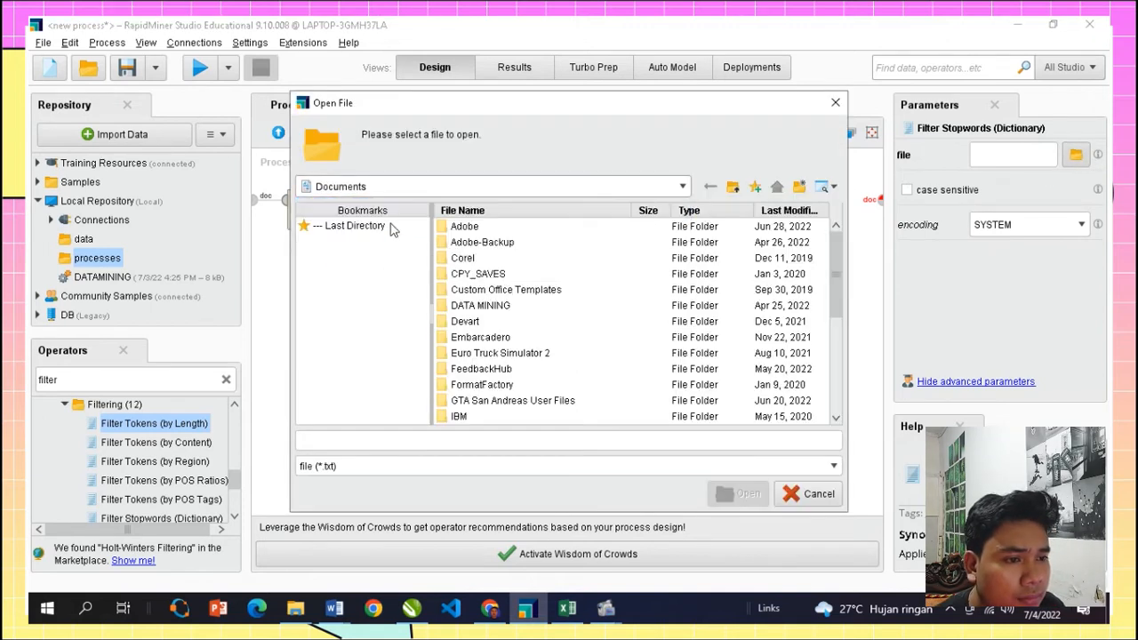
{"action": "double_click", "coordinate": [473, 260]}
{"action": "left_click", "coordinate": [831, 468]}
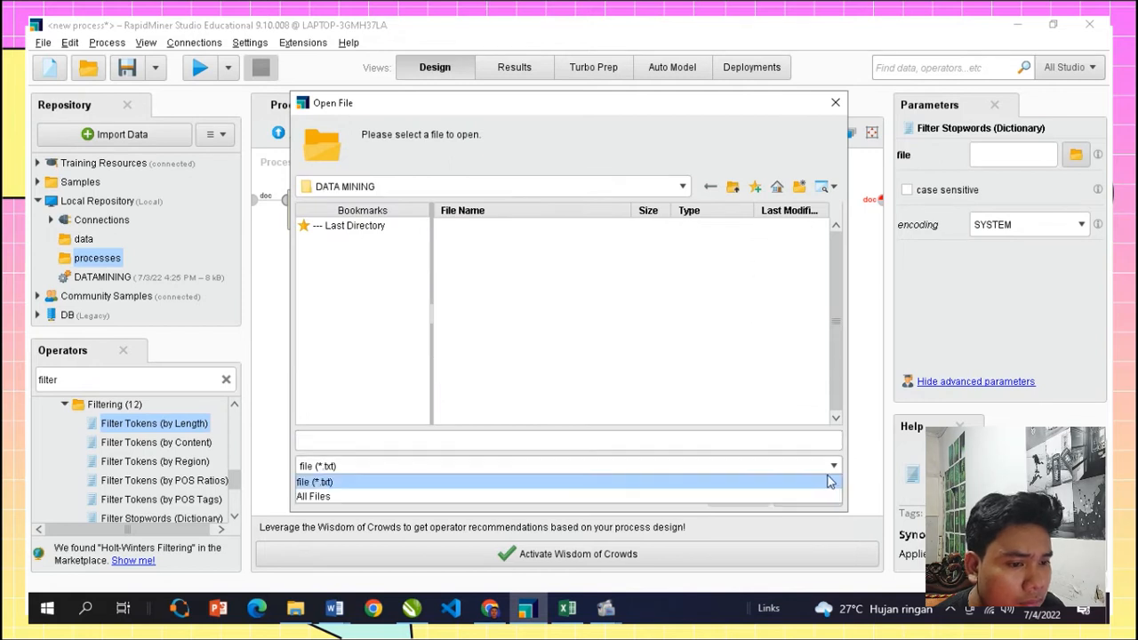
{"action": "left_click", "coordinate": [598, 497]}
{"action": "double_click", "coordinate": [502, 227]}
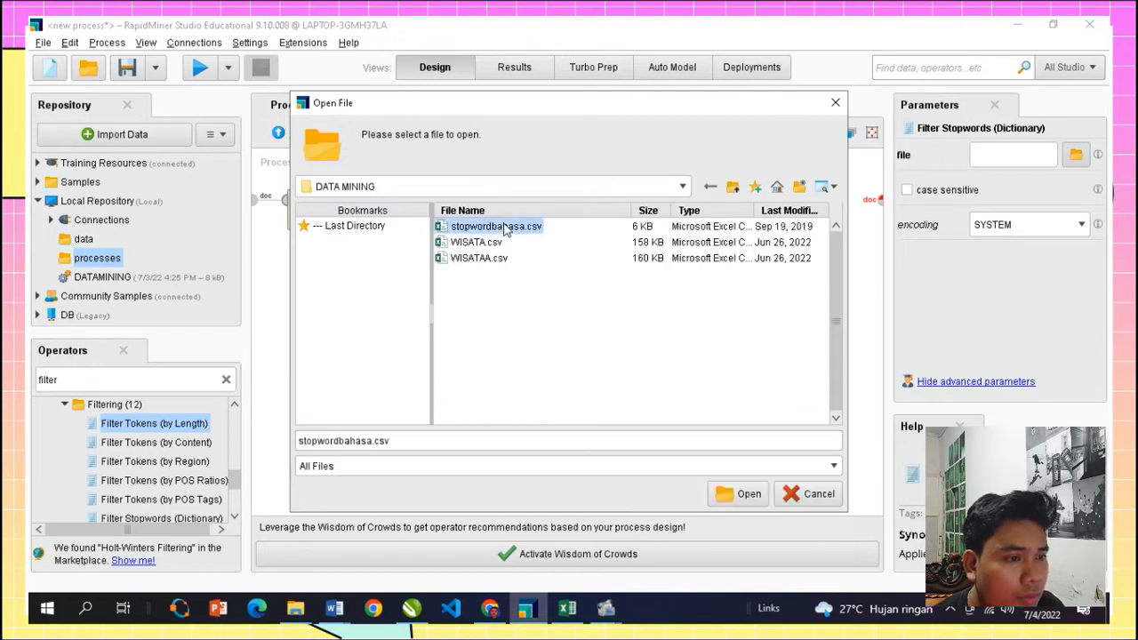
- Connect Filter Stopwords (Dictionary) through Filter Tokens (by Length) to the subprocess output and return to the main process
{"action": "left_click", "coordinate": [603, 201]}
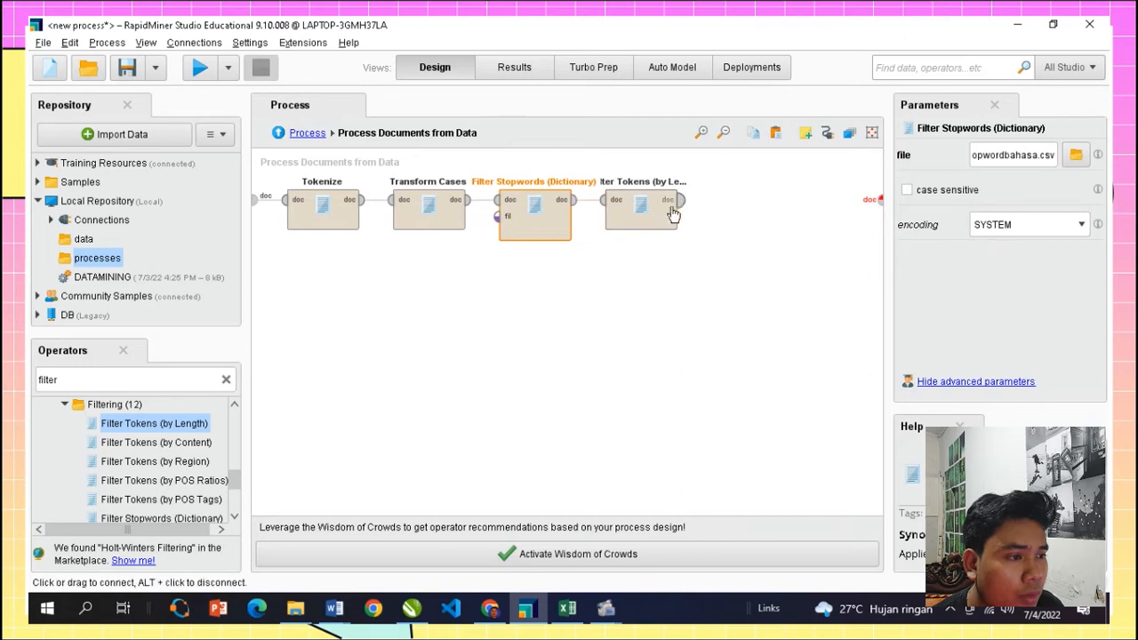
{"action": "left_click", "coordinate": [680, 199]}
{"action": "left_click", "coordinate": [879, 199]}
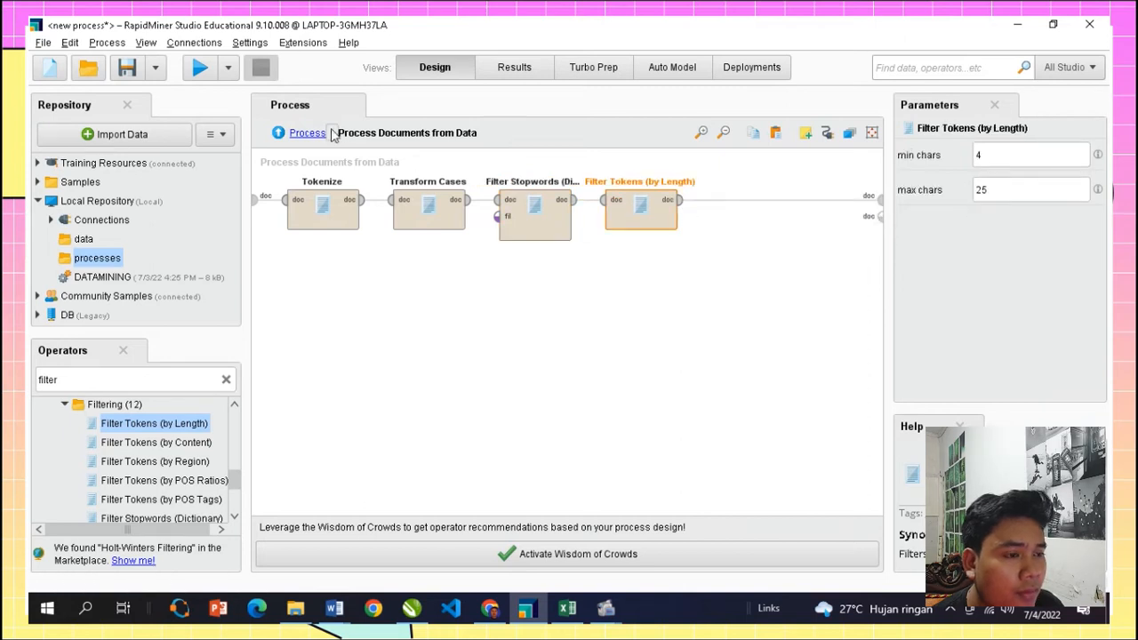
{"action": "left_click", "coordinate": [307, 134]}
- Try connecting the example output of Process Documents from Data directly to the process result, and remove that connection
{"action": "left_click", "coordinate": [575, 203]}
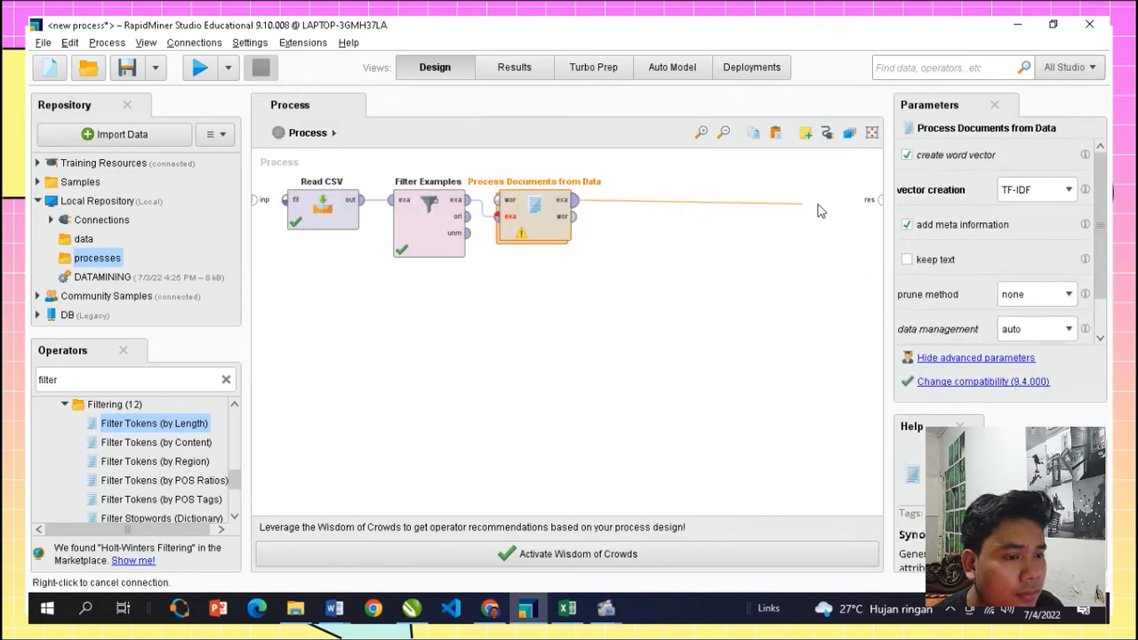
{"action": "left_click", "coordinate": [878, 199]}
{"action": "right_click", "coordinate": [745, 265]}
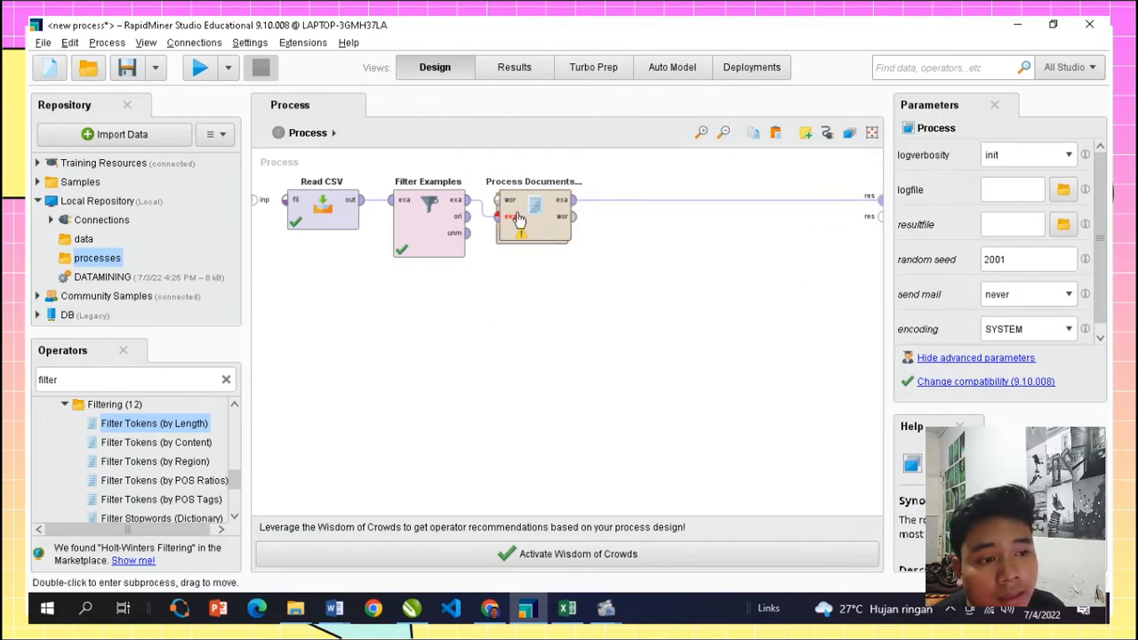
{"action": "mouse_move", "coordinate": [498, 227]}
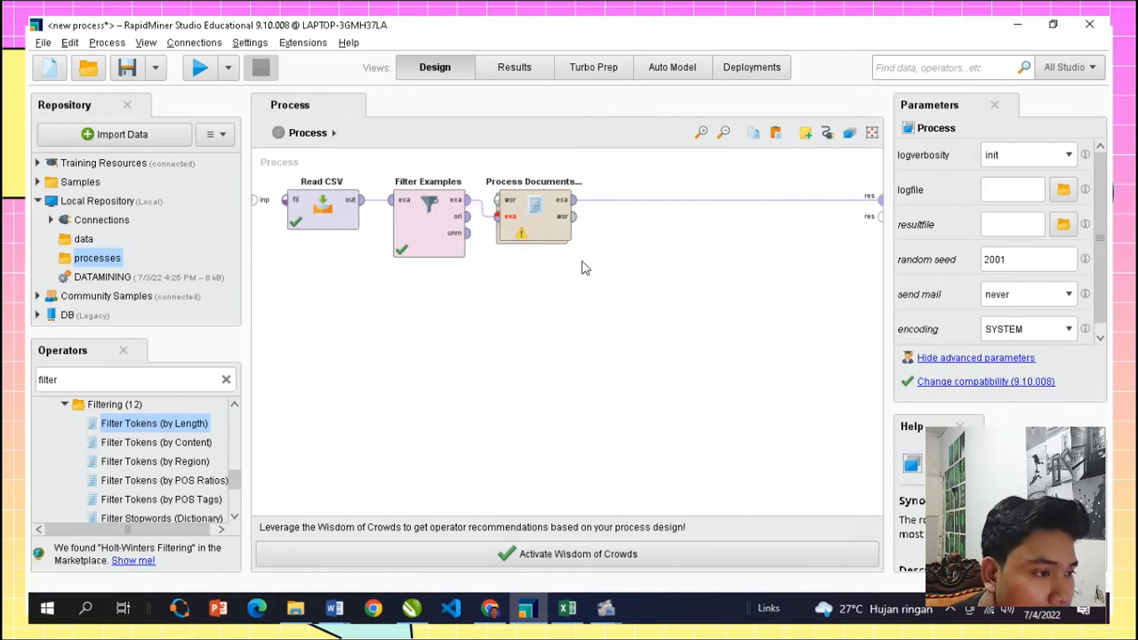
{"action": "left_click", "coordinate": [724, 198]}
- Detach Process Documents from Data from Filter Examples and place a Nominal to Text operator between them
{"action": "left_click_drag", "start_coordinate": [569, 233], "coordinate": [622, 233]}
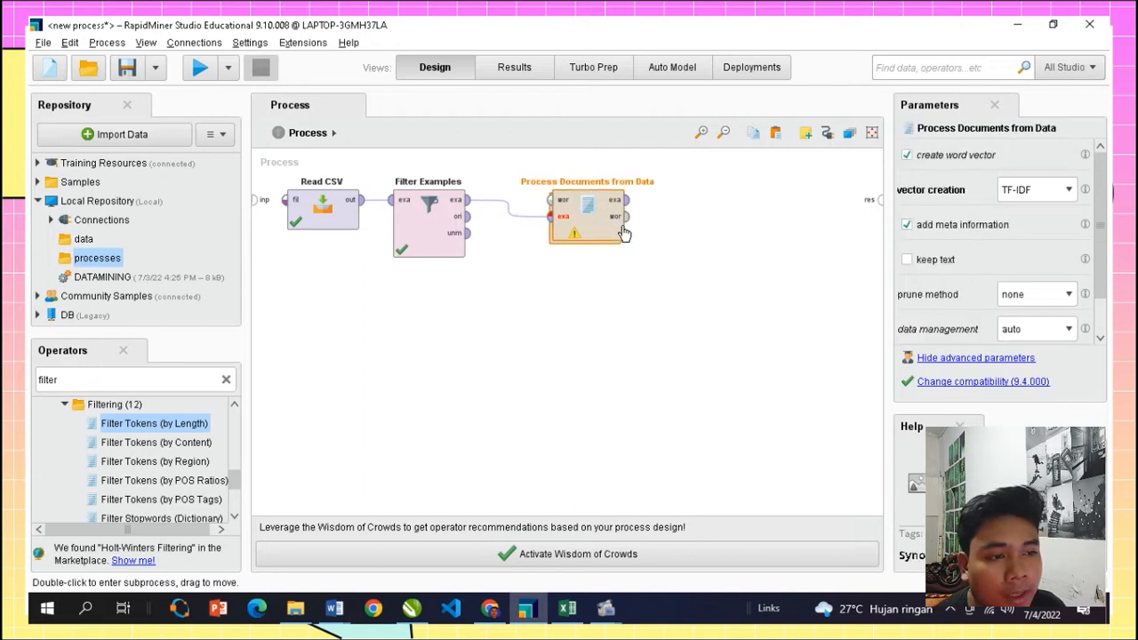
{"action": "left_click", "coordinate": [534, 211], "text": "alt"}
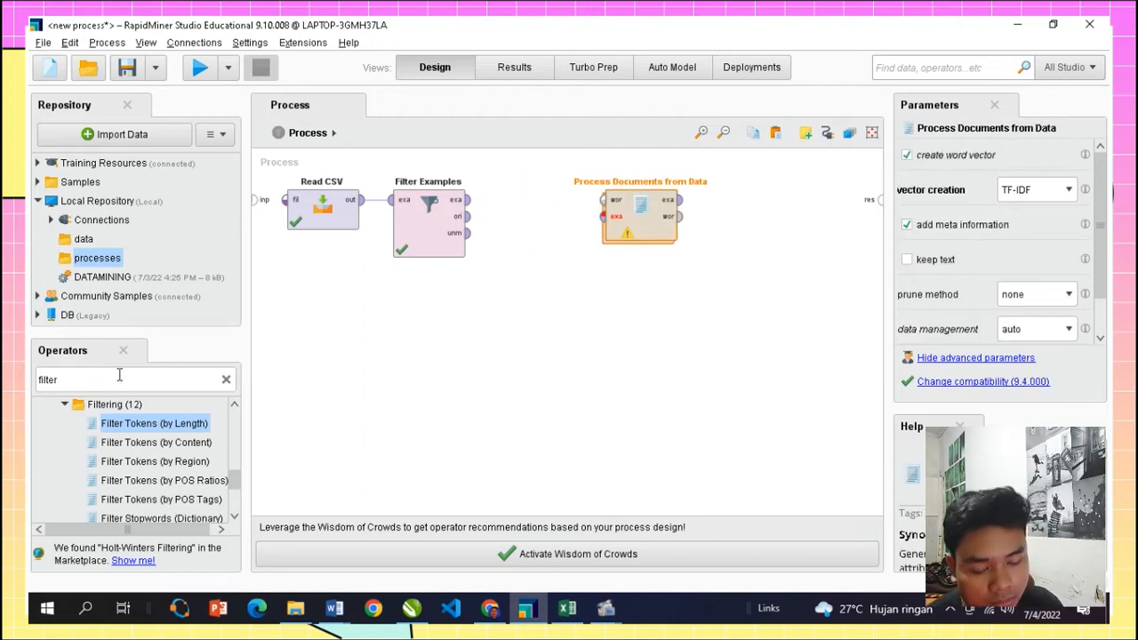
{"action": "left_click", "coordinate": [129, 379]}
{"action": "type", "text": "nomi"}
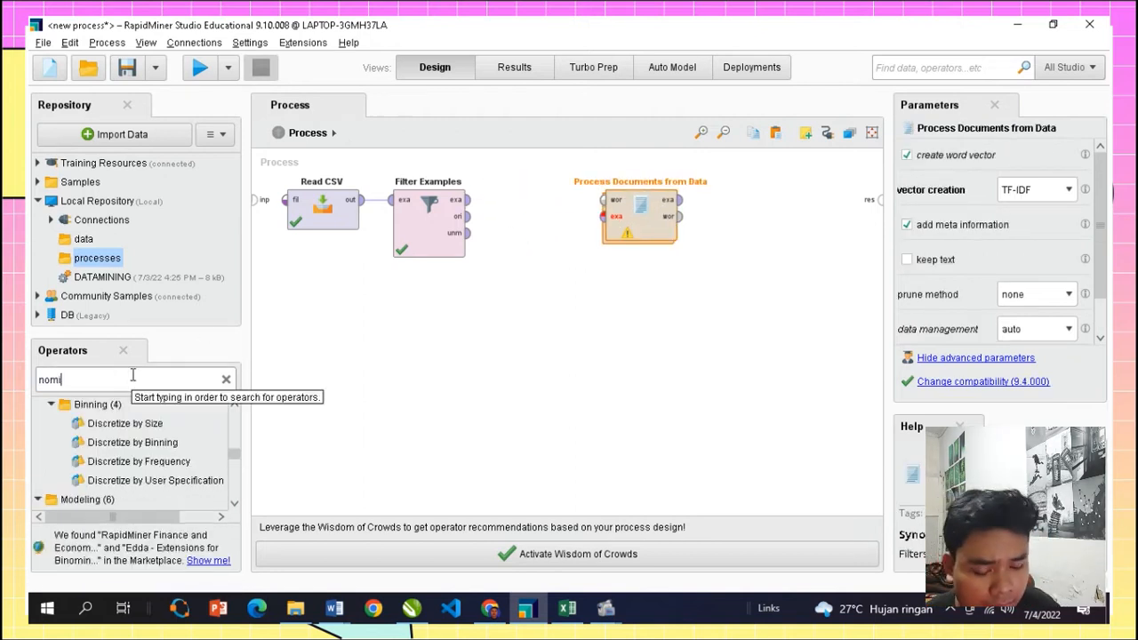
{"action": "type", "text": "nal"}
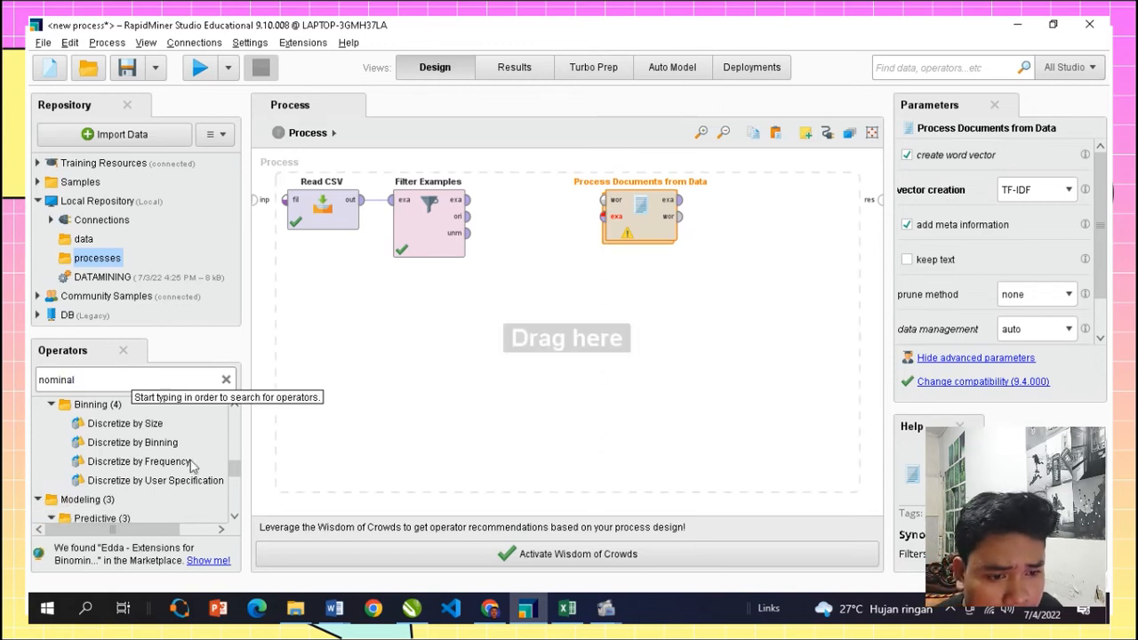
{"action": "scroll", "coordinate": [165, 478], "scroll_direction": "down", "scroll_amount": 2}
{"action": "scroll", "coordinate": [166, 479], "scroll_direction": "up", "scroll_amount": 6}
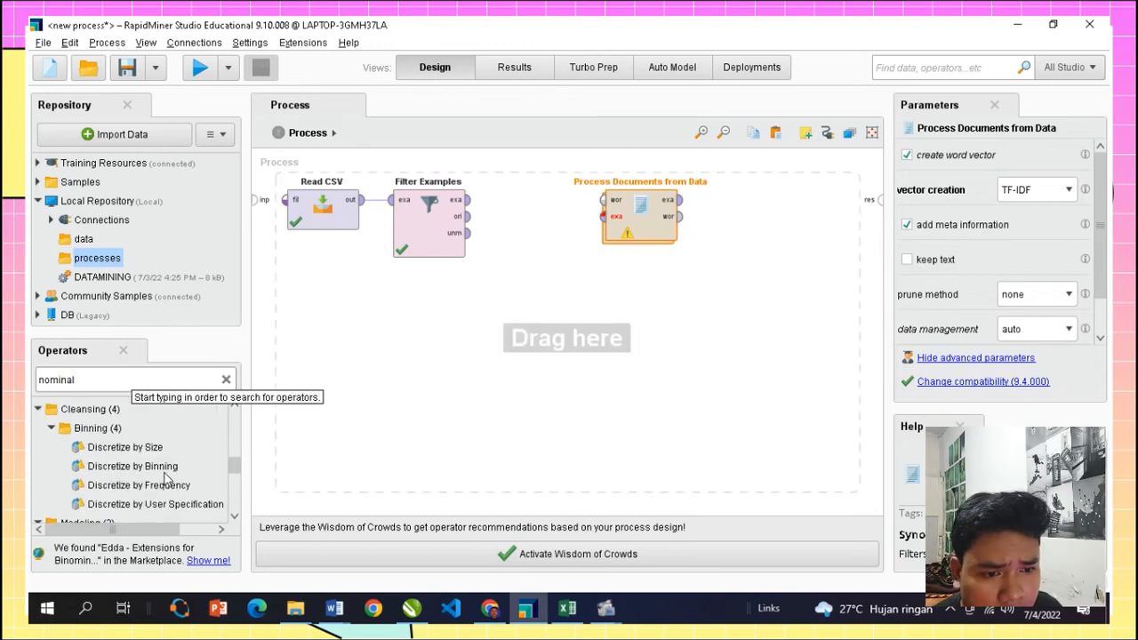
{"action": "scroll", "coordinate": [165, 479], "scroll_direction": "up", "scroll_amount": 2}
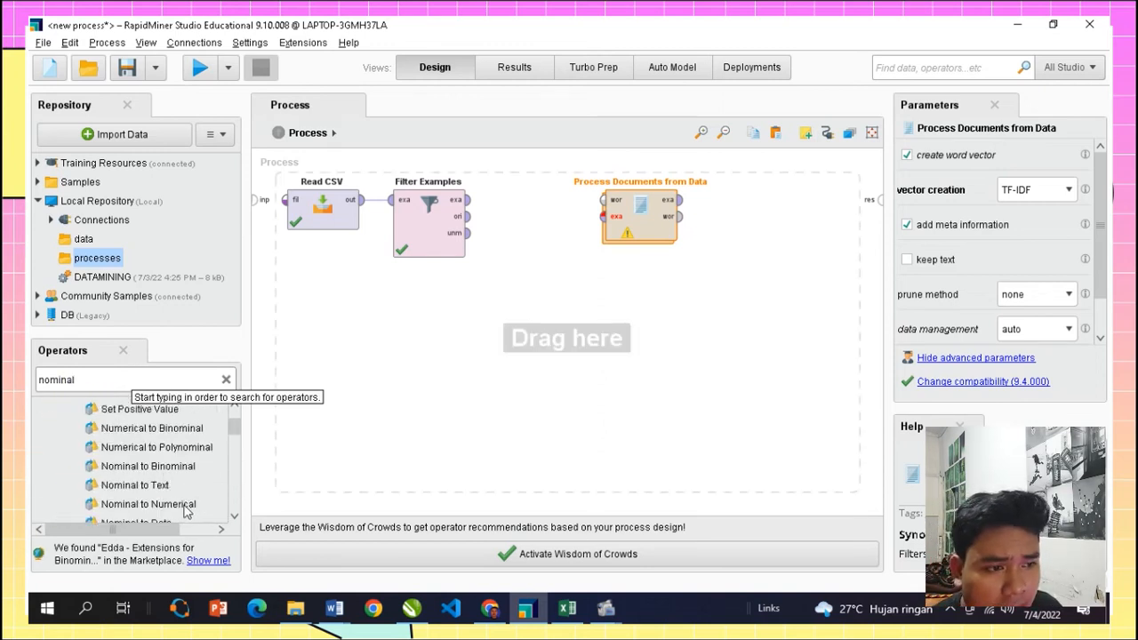
{"action": "left_click_drag", "start_coordinate": [154, 487], "coordinate": [537, 215]}
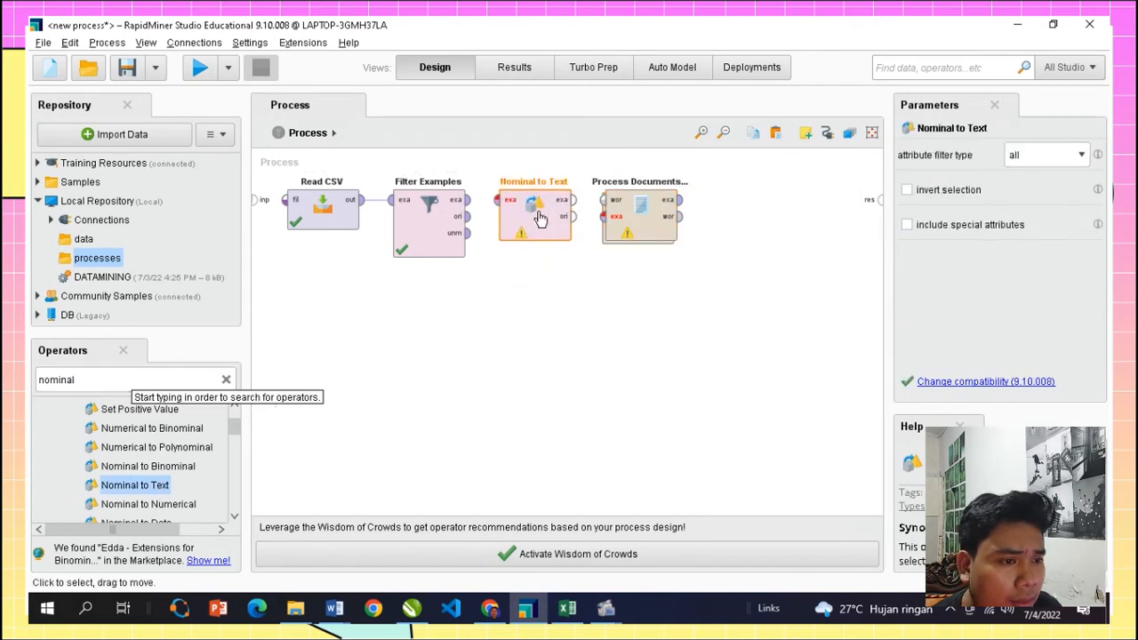
- Connect Filter Examples through Nominal to Text and Process Documents from Data to the process result, and run the process
{"action": "left_click_drag", "start_coordinate": [466, 199], "coordinate": [497, 199]}
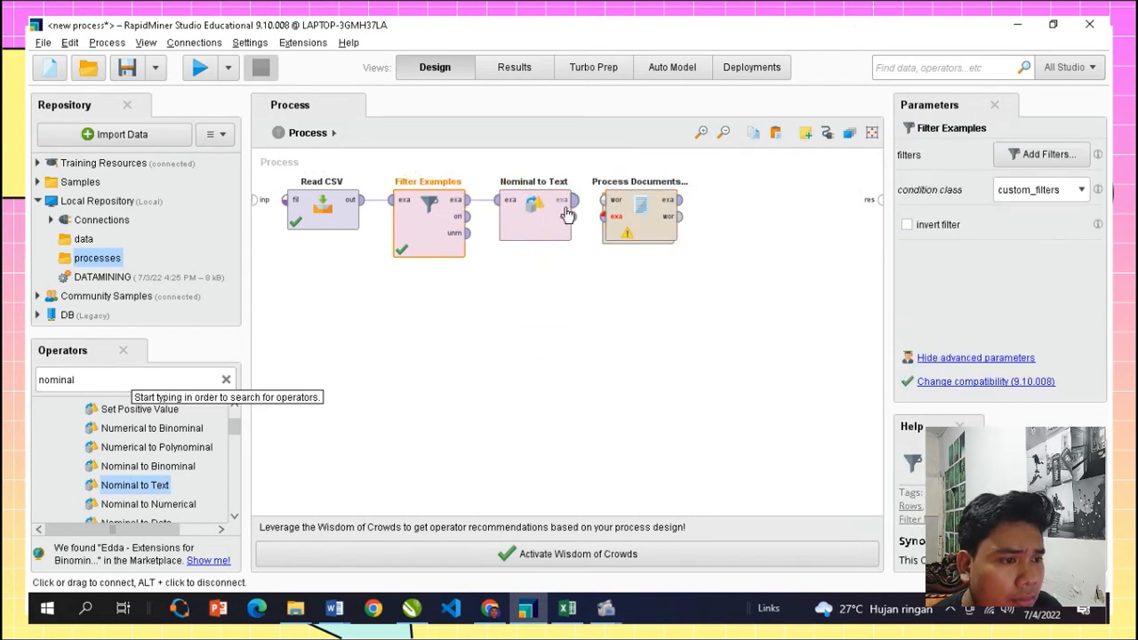
{"action": "left_click_drag", "start_coordinate": [586, 219], "coordinate": [605, 215]}
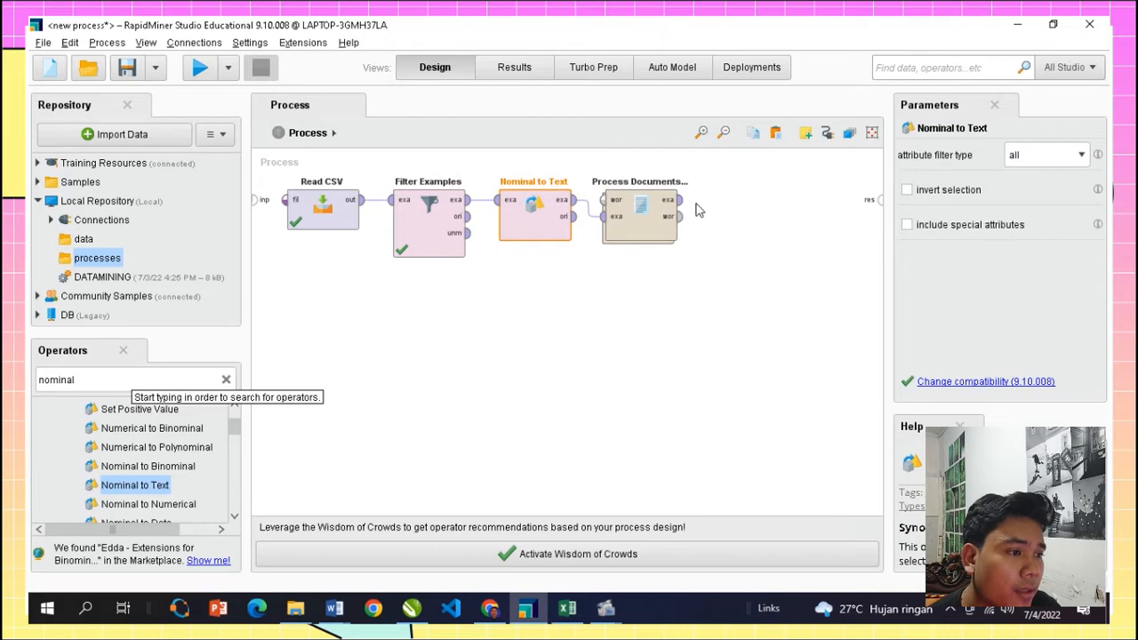
{"action": "left_click_drag", "start_coordinate": [680, 199], "coordinate": [878, 199]}
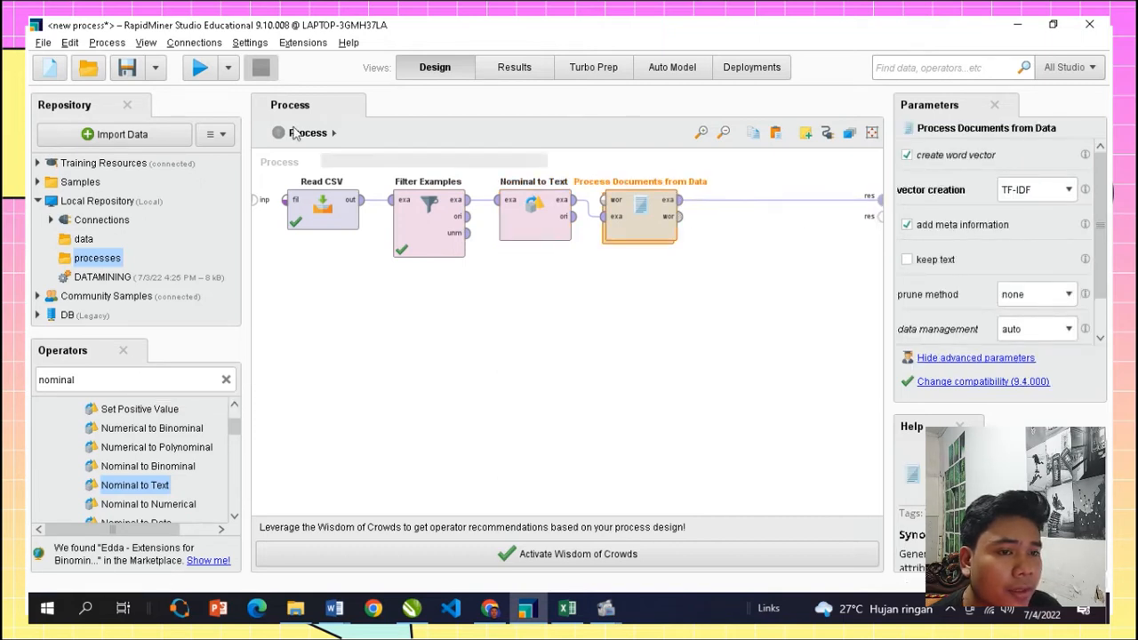
{"action": "left_click", "coordinate": [199, 67]}
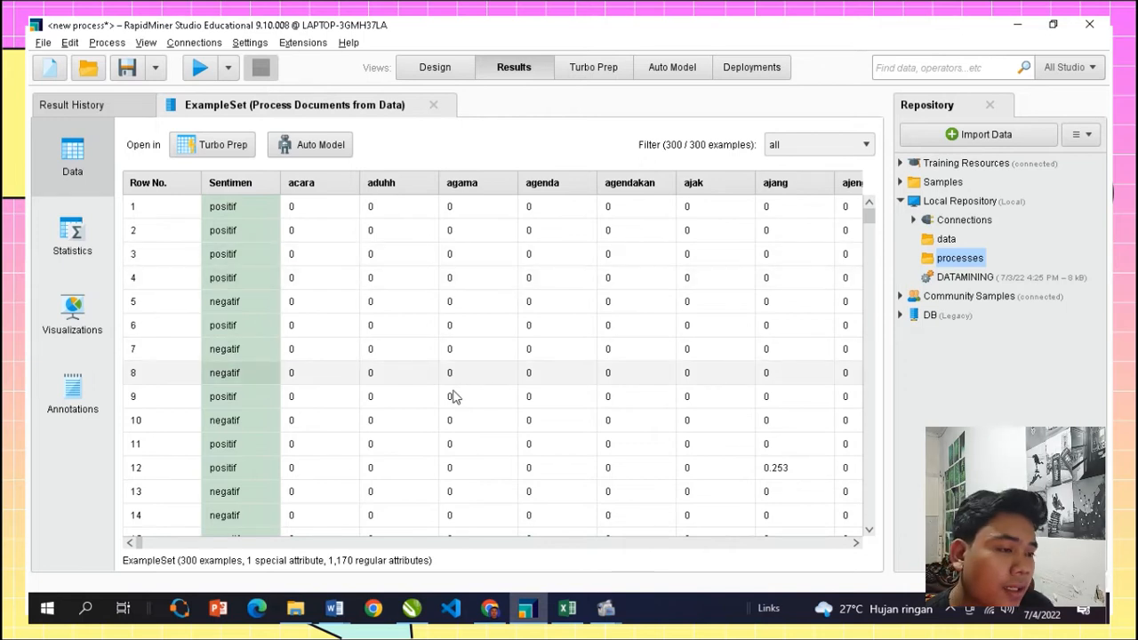
- Enable keep text for Process Documents from Data and rerun the process
{"action": "left_click", "coordinate": [451, 67]}
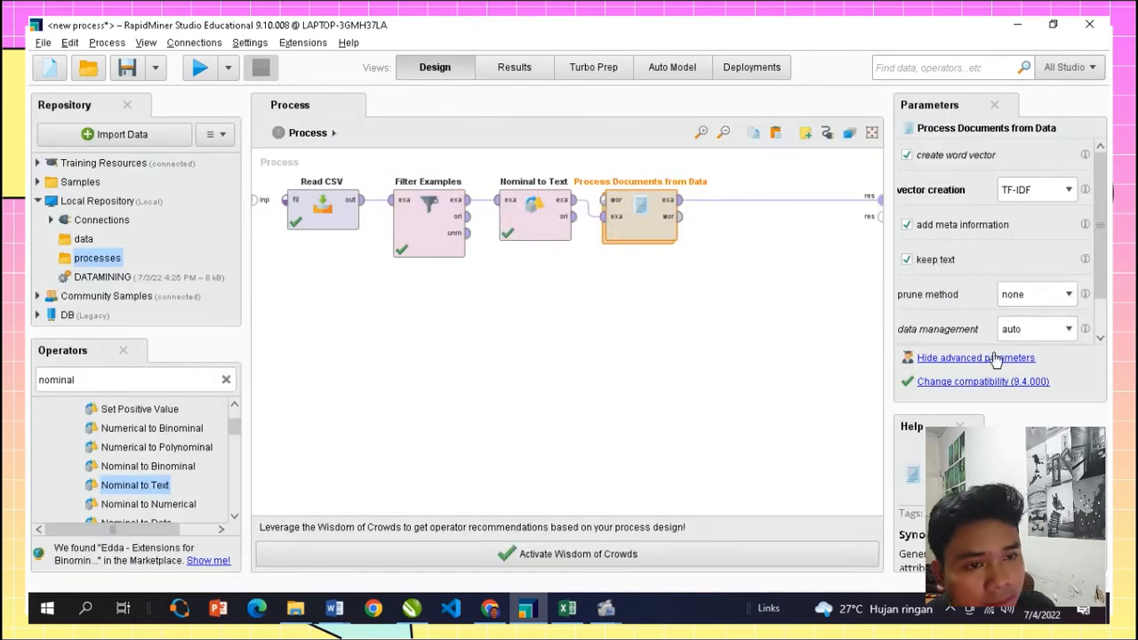
{"action": "left_click", "coordinate": [192, 75]}
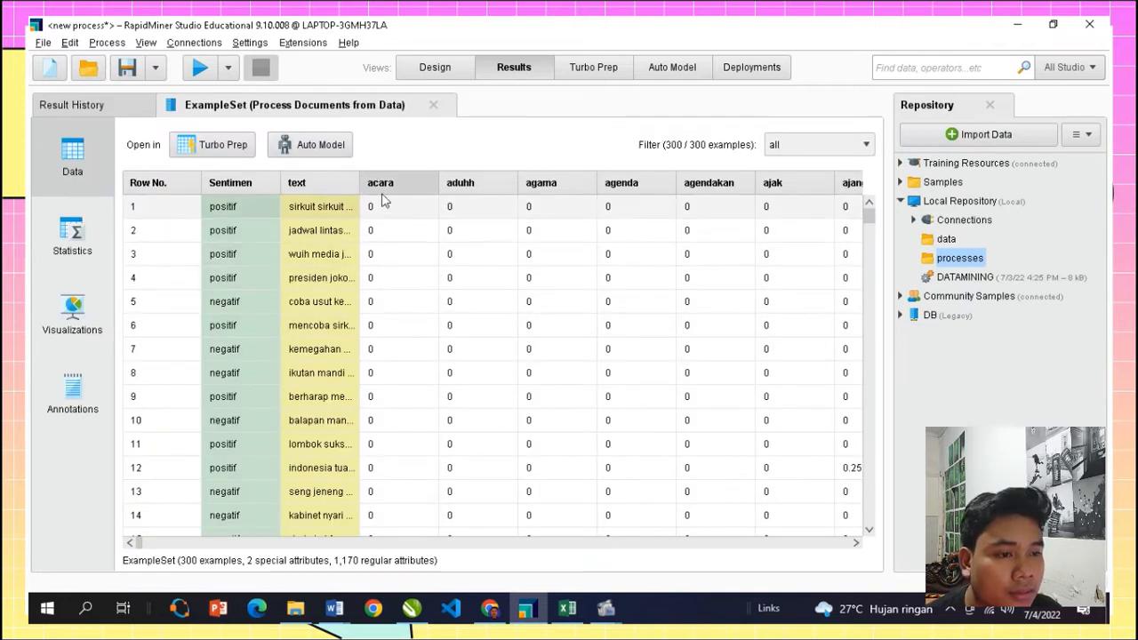
- Look through the Sentimen, text and word-weight columns of the resulting ExampleSet
{"action": "scroll", "coordinate": [529, 253], "scroll_direction": "down", "scroll_amount": 4}
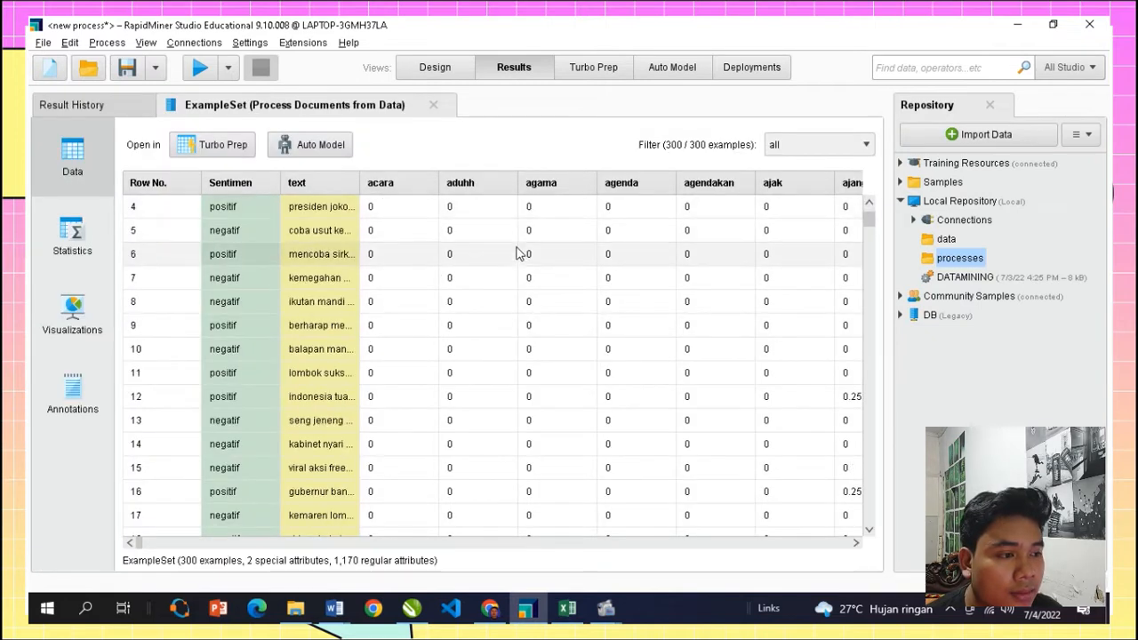
{"action": "scroll", "coordinate": [525, 356], "scroll_direction": "up", "scroll_amount": 1}
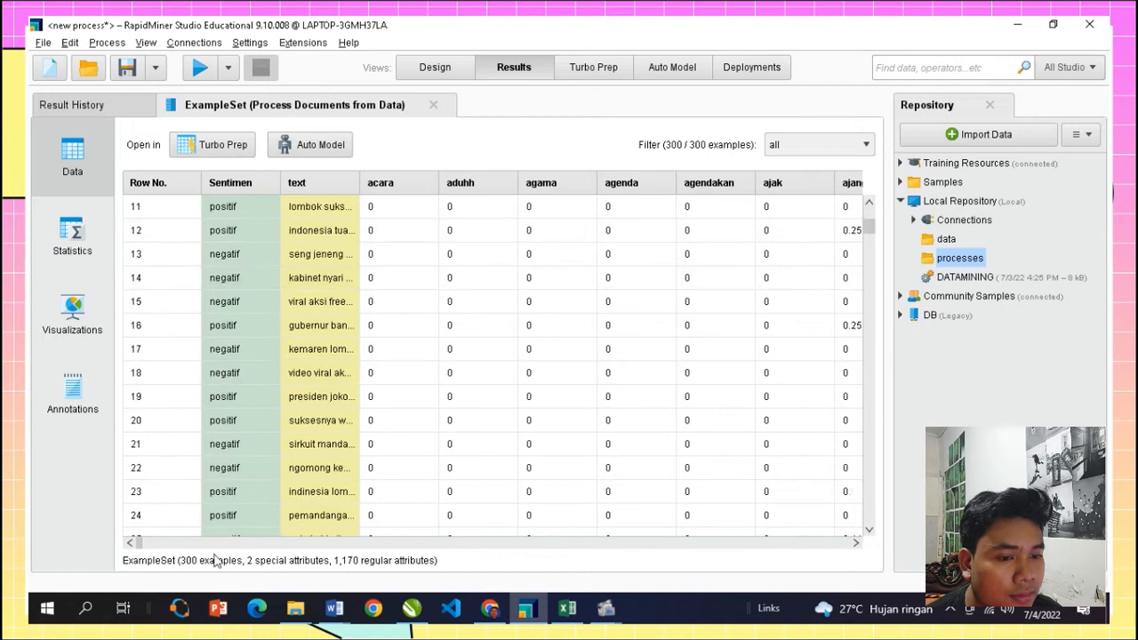
{"action": "mouse_move", "coordinate": [140, 546]}
{"action": "left_mouse_down"}
{"action": "mouse_move", "coordinate": [719, 544]}
{"action": "mouse_move", "coordinate": [851, 532]}
{"action": "mouse_move", "coordinate": [134, 542]}
{"action": "left_mouse_up"}
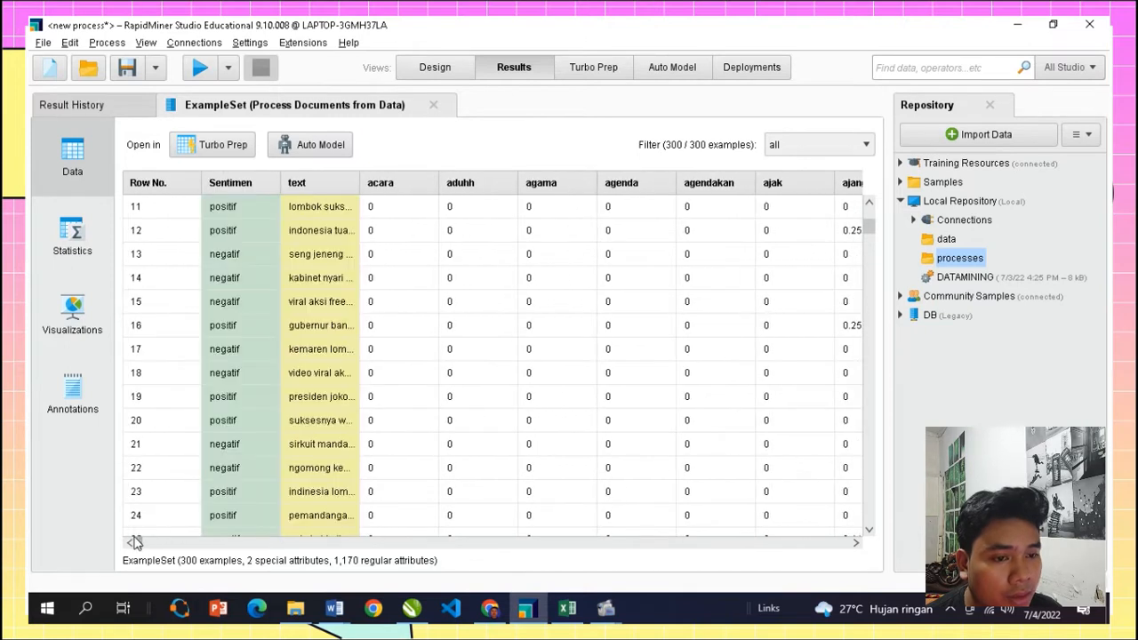
{"action": "scroll", "coordinate": [241, 446], "scroll_direction": "down", "scroll_amount": 5}
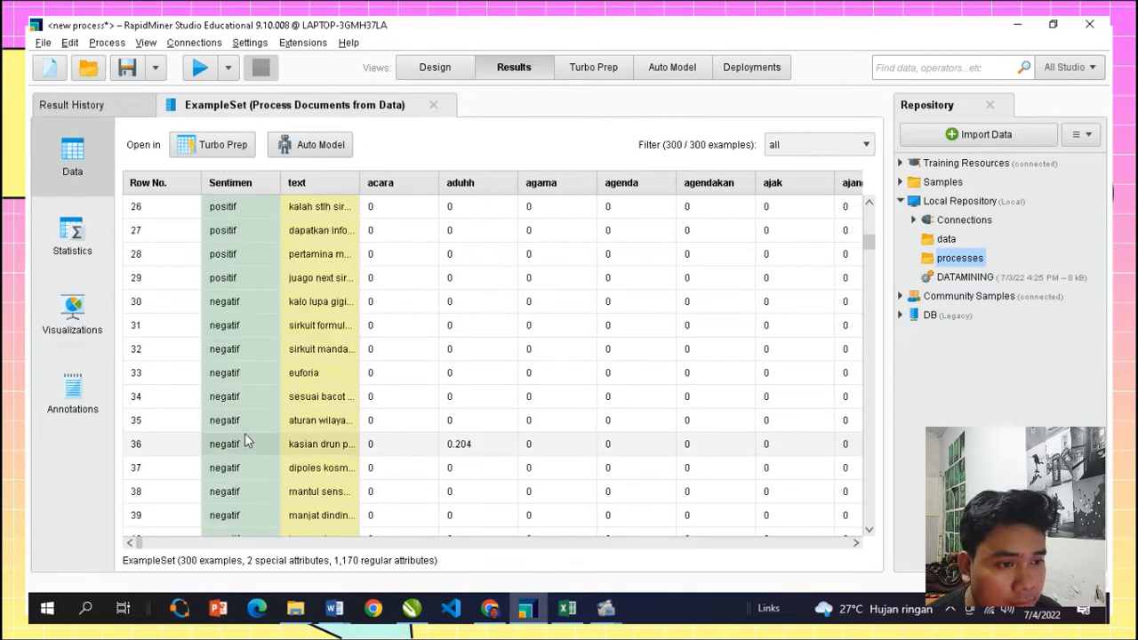
{"action": "scroll", "coordinate": [244, 436], "scroll_direction": "down", "scroll_amount": 2}
{"action": "scroll", "coordinate": [453, 305], "scroll_direction": "up", "scroll_amount": 4}
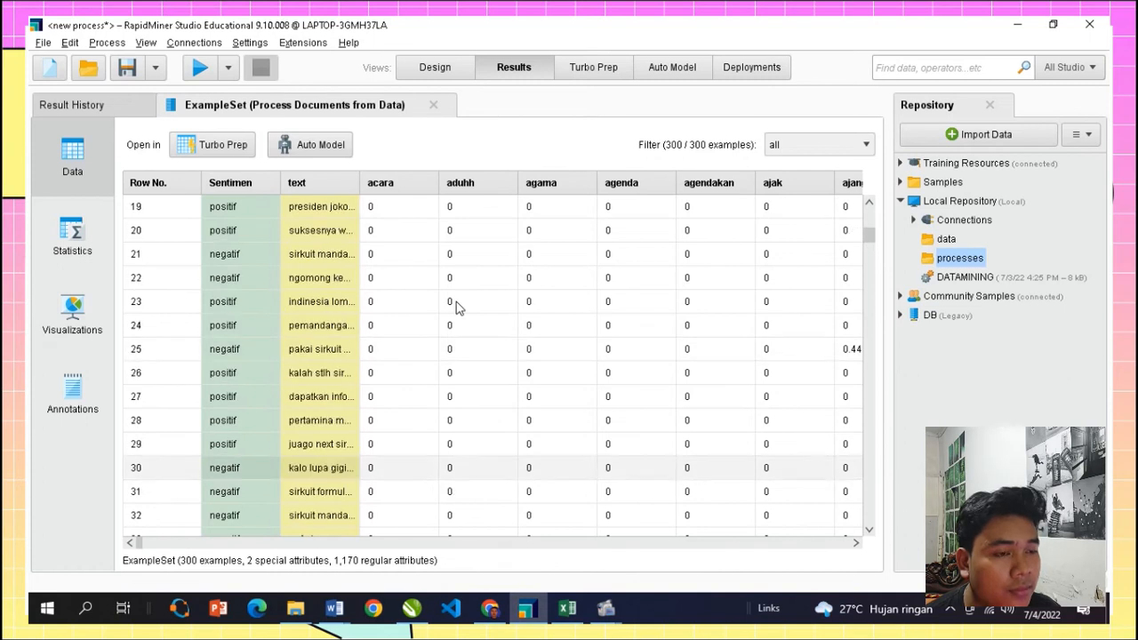
{"action": "scroll", "coordinate": [455, 305], "scroll_direction": "up", "scroll_amount": 6}
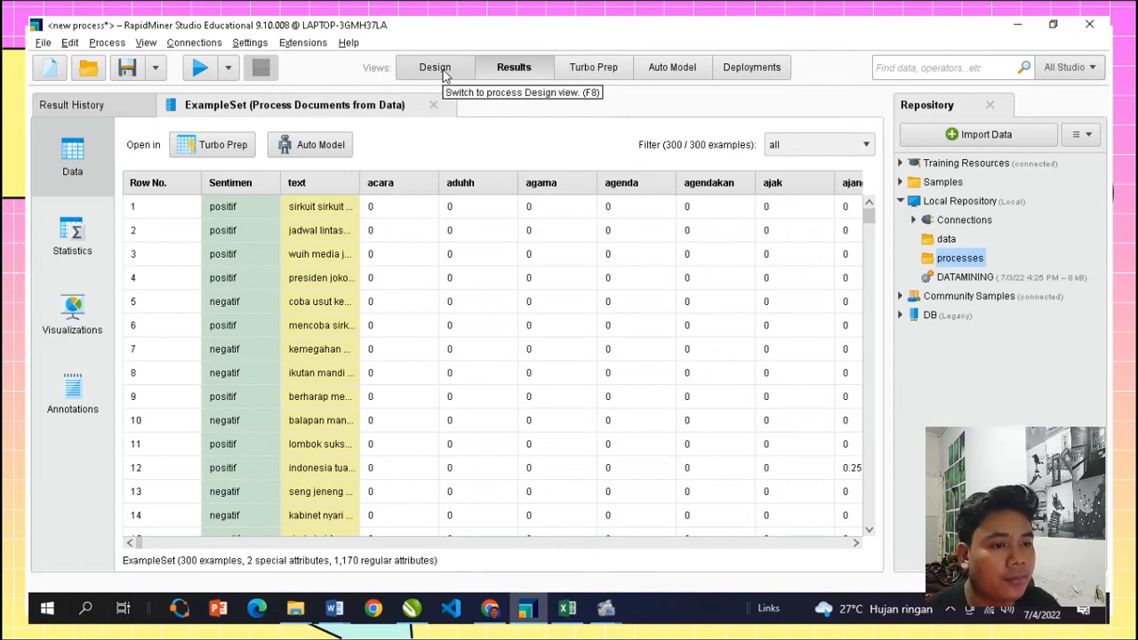
- Return to the process design, search the operators for "naive" and place Naive Bayes below Process Documents from Data
{"action": "left_click", "coordinate": [470, 75]}
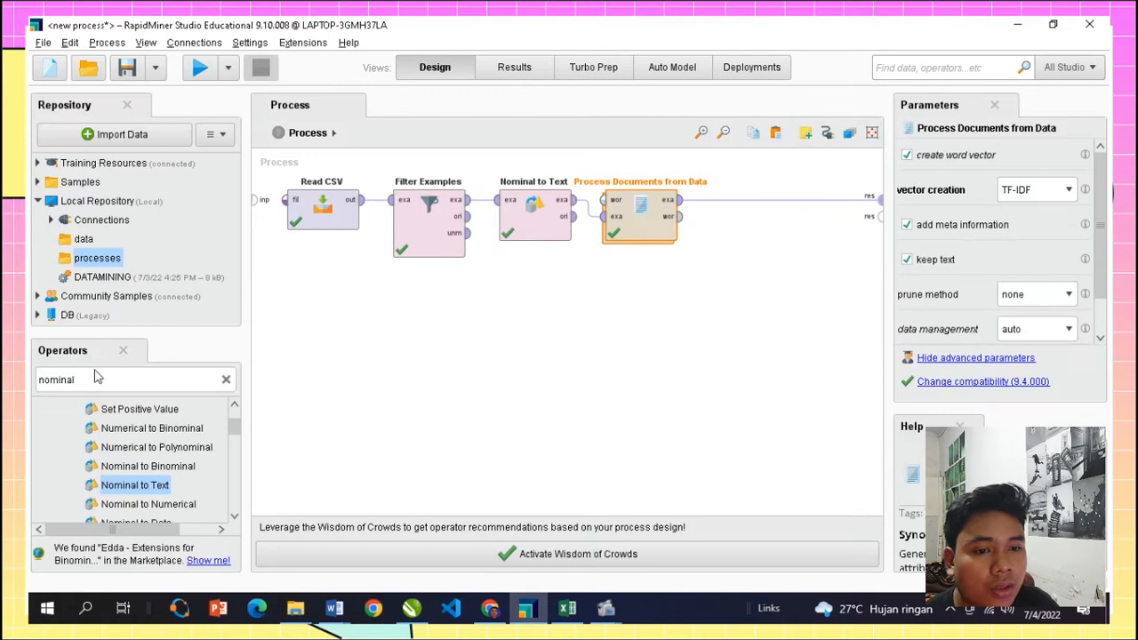
{"action": "left_click", "coordinate": [97, 380]}
{"action": "key", "text": "Home"}
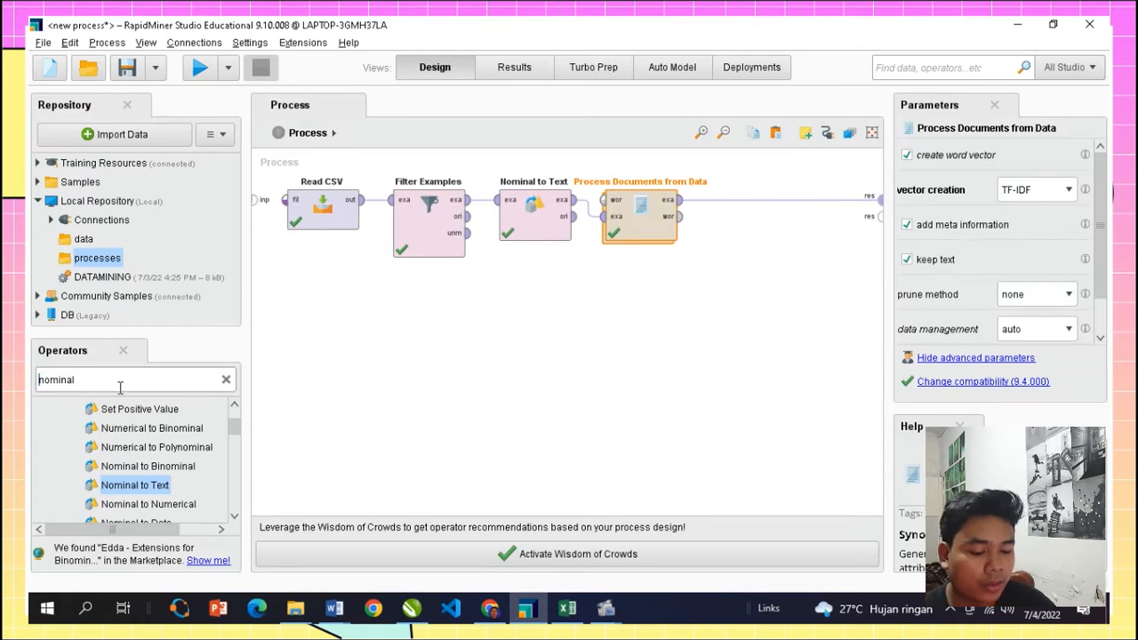
{"action": "double_click", "coordinate": [115, 383]}
{"action": "type", "text": "naive"}
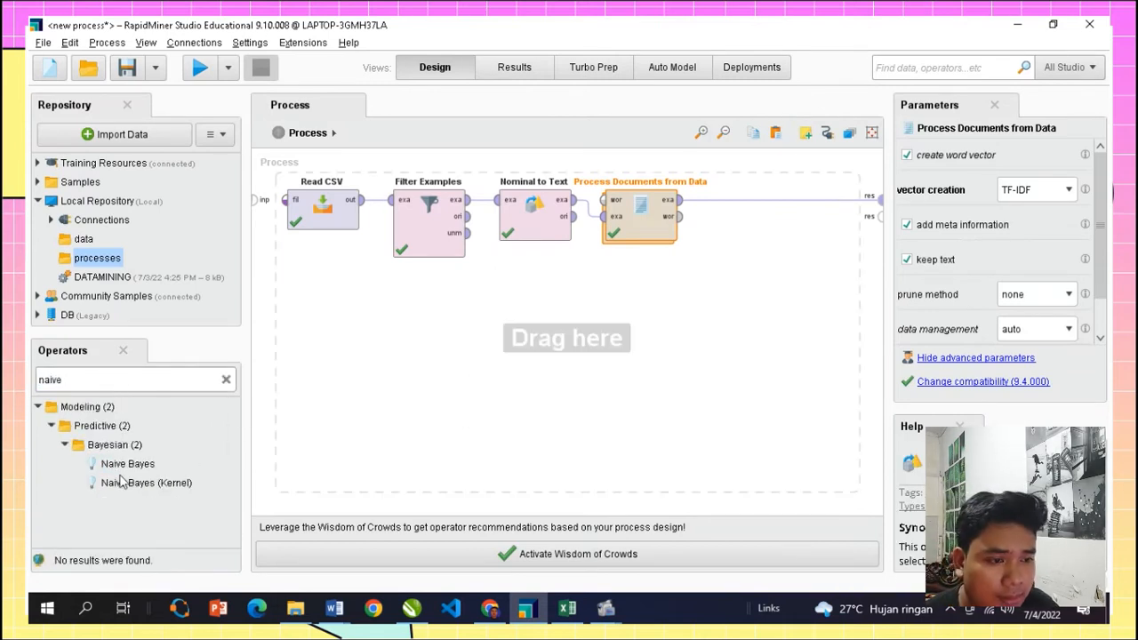
{"action": "left_click_drag", "start_coordinate": [131, 465], "coordinate": [698, 313]}
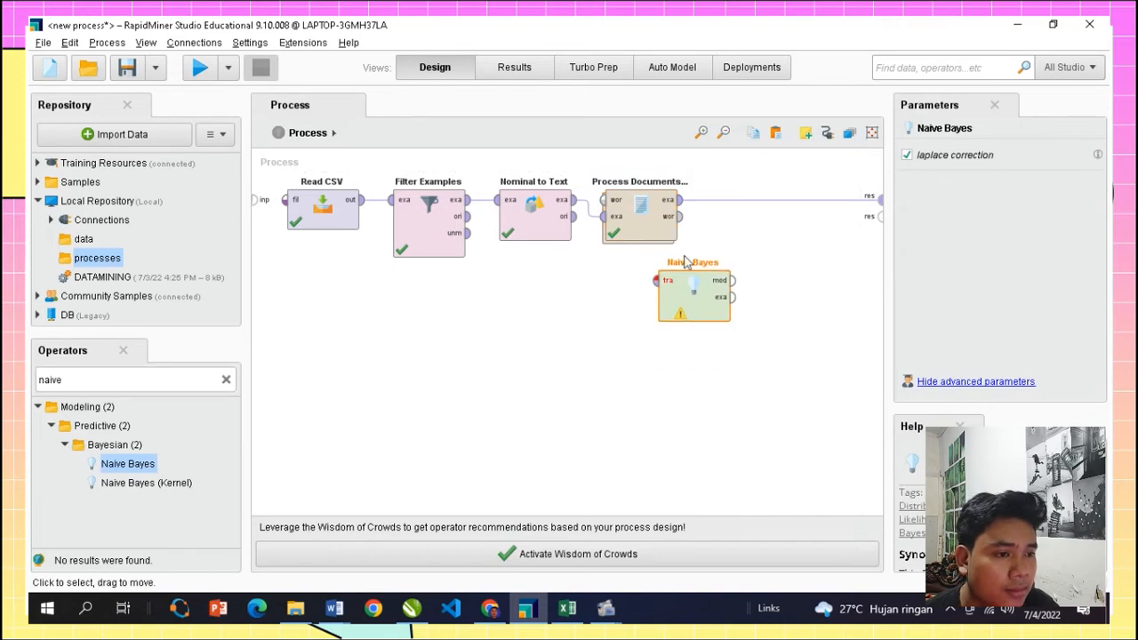
- Rearrange the operators with Filter Examples below Read CSV, Process Documents from Data below Nominal to Text, and Naive Bayes beside them
{"action": "left_click_drag", "start_coordinate": [396, 238], "coordinate": [311, 336]}
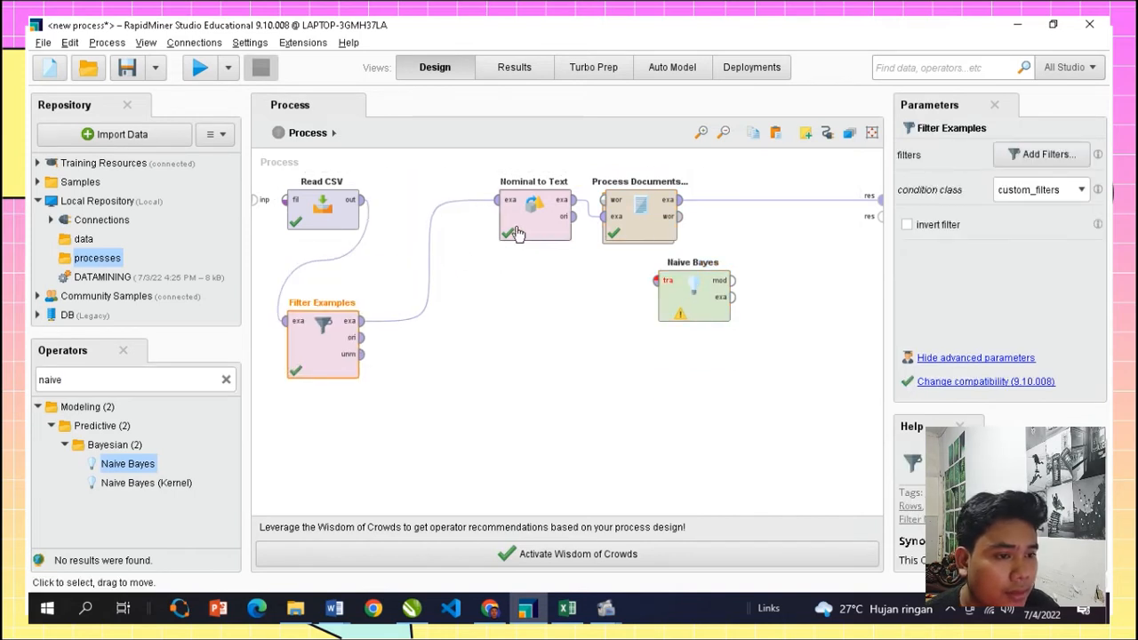
{"action": "left_click_drag", "start_coordinate": [508, 232], "coordinate": [434, 229]}
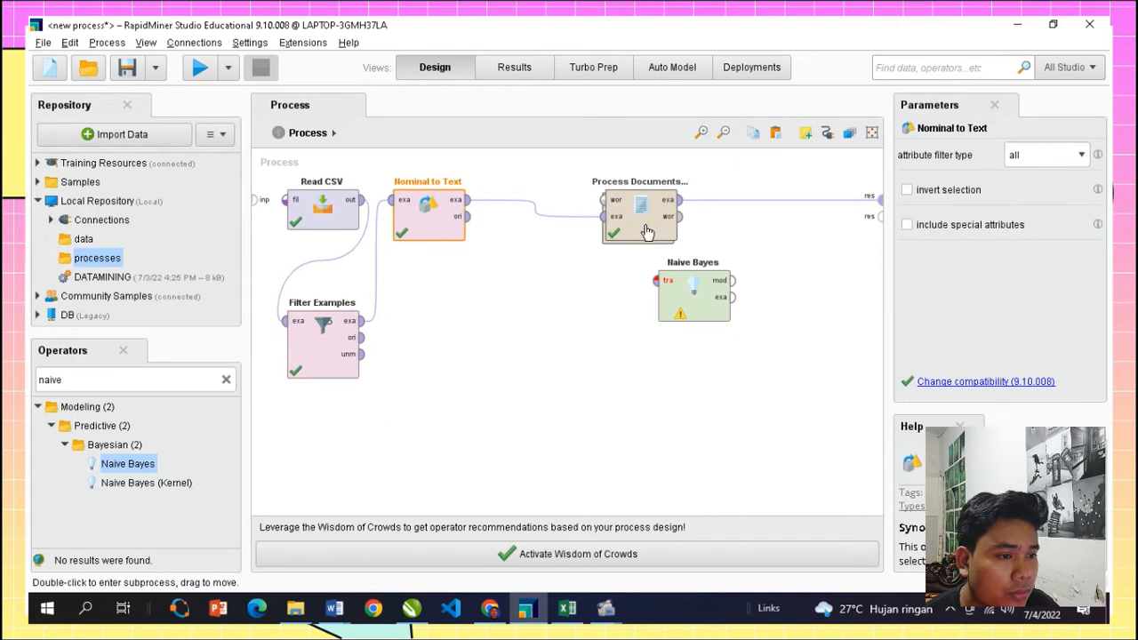
{"action": "left_click_drag", "start_coordinate": [640, 231], "coordinate": [476, 329]}
{"action": "left_click_drag", "start_coordinate": [695, 300], "coordinate": [577, 246]}
- Reroute the example output of Process Documents from Data into Naive Bayes, connect its model output to the process result, and run the process
{"action": "left_click", "coordinate": [702, 244], "text": "alt"}
{"action": "left_click_drag", "start_coordinate": [522, 280], "coordinate": [549, 200]}
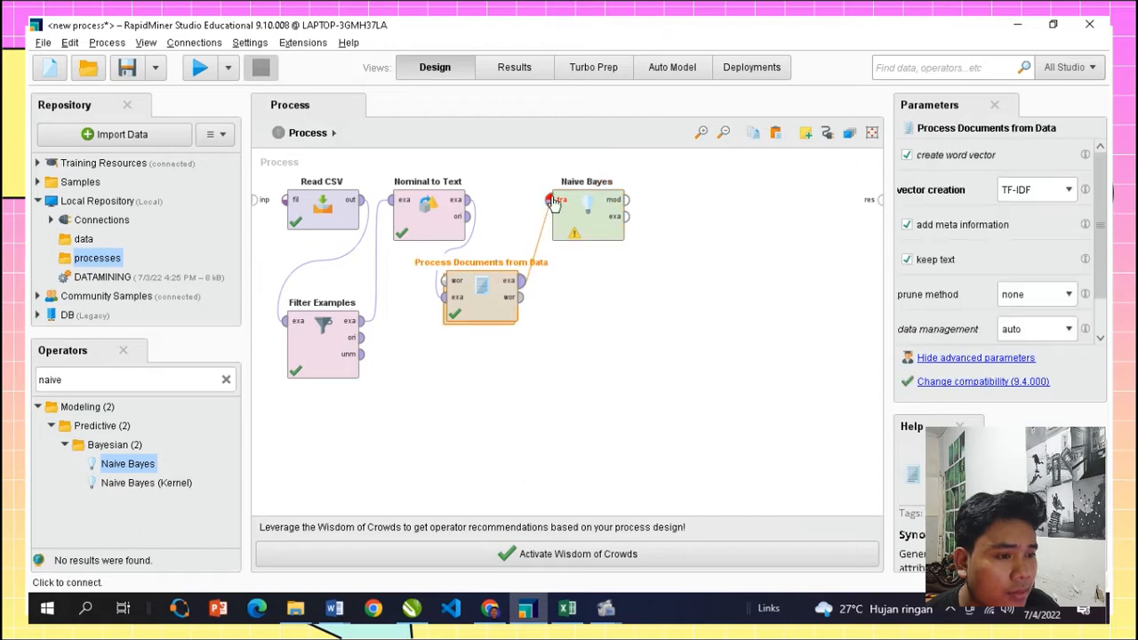
{"action": "left_click", "coordinate": [627, 200]}
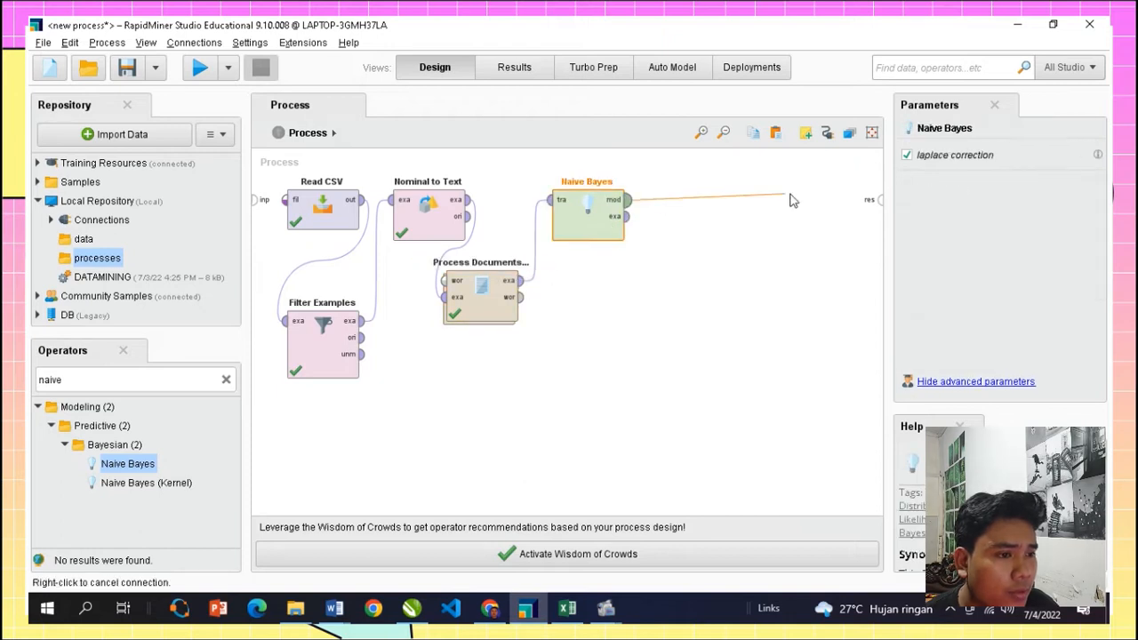
{"action": "left_click", "coordinate": [877, 202]}
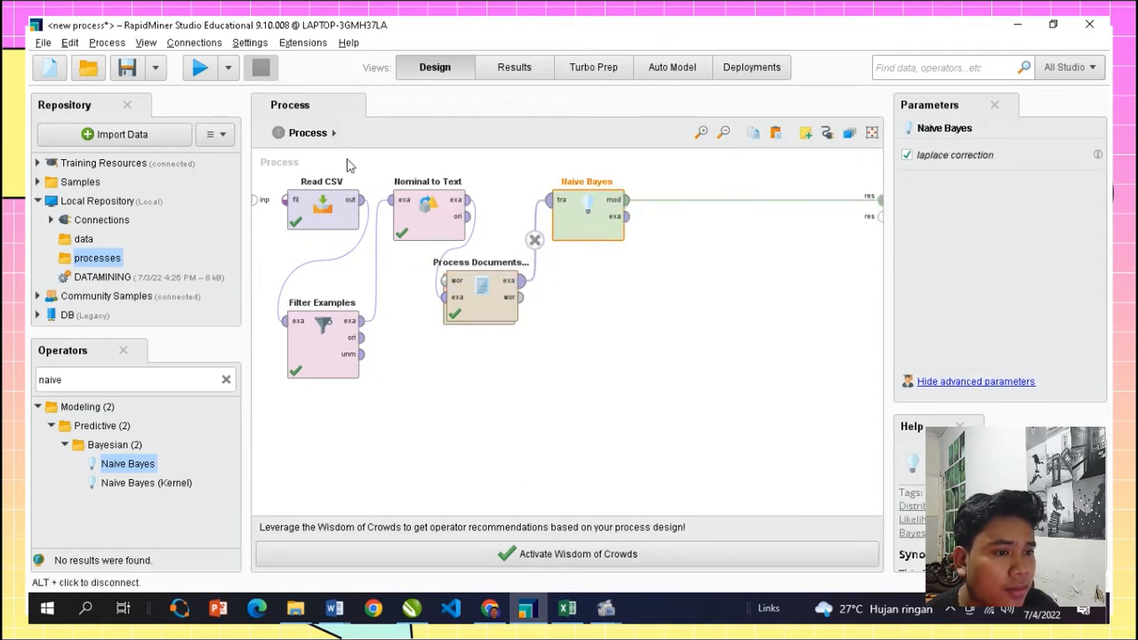
{"action": "left_click", "coordinate": [201, 71]}
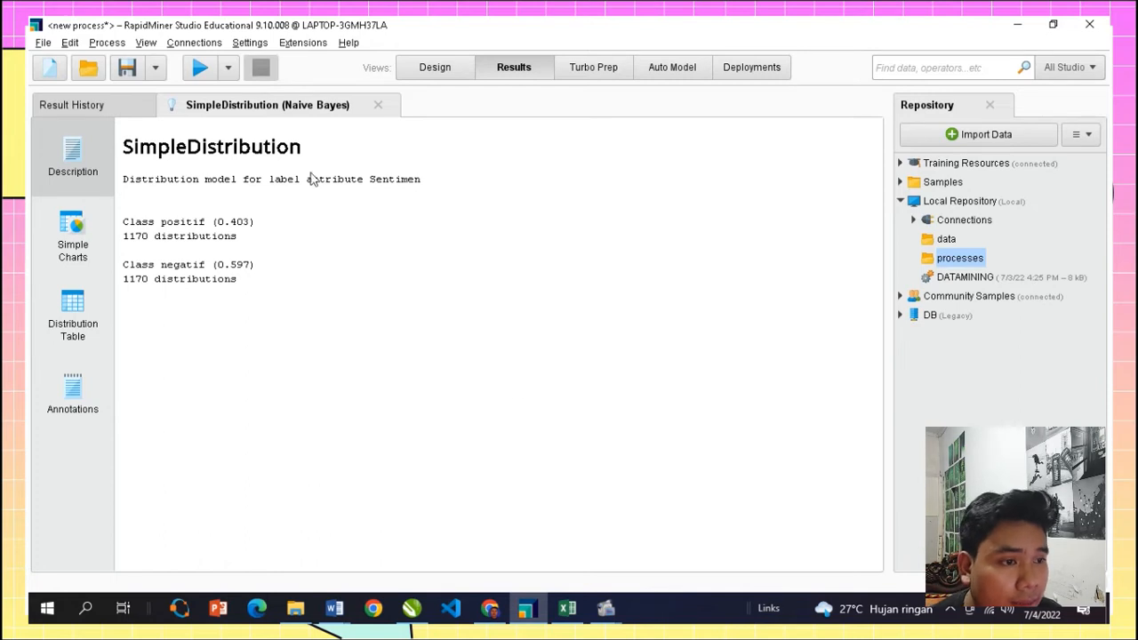
- Return to the process design, disconnect the Naive Bayes model from the result, and add two Store operators beside Naive Bayes
{"action": "left_click", "coordinate": [469, 74]}
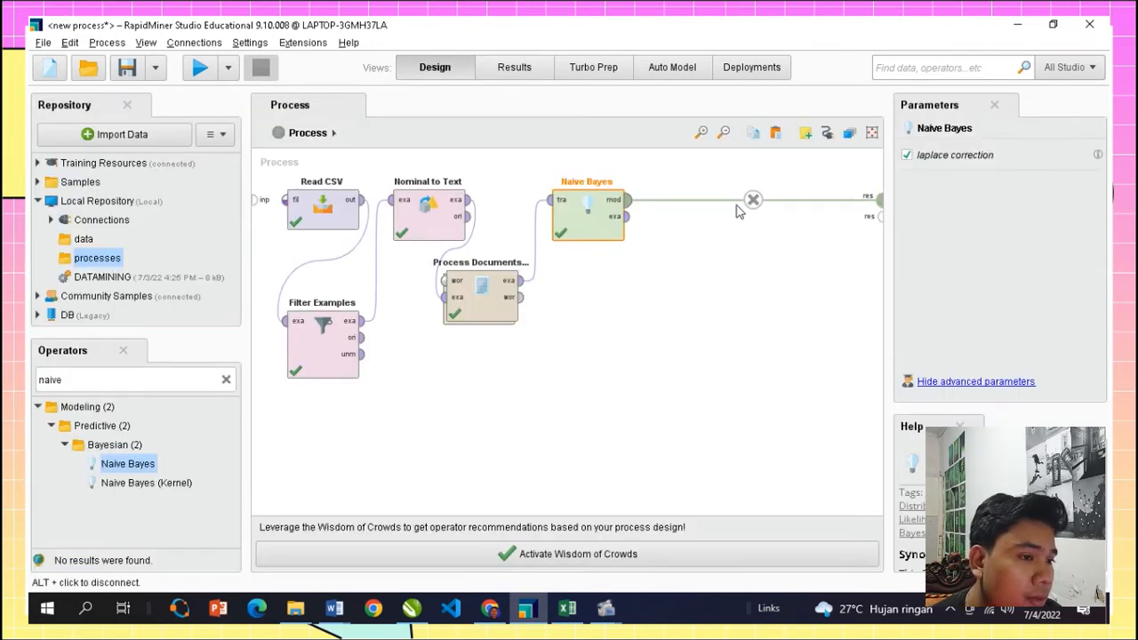
{"action": "left_click", "coordinate": [752, 198]}
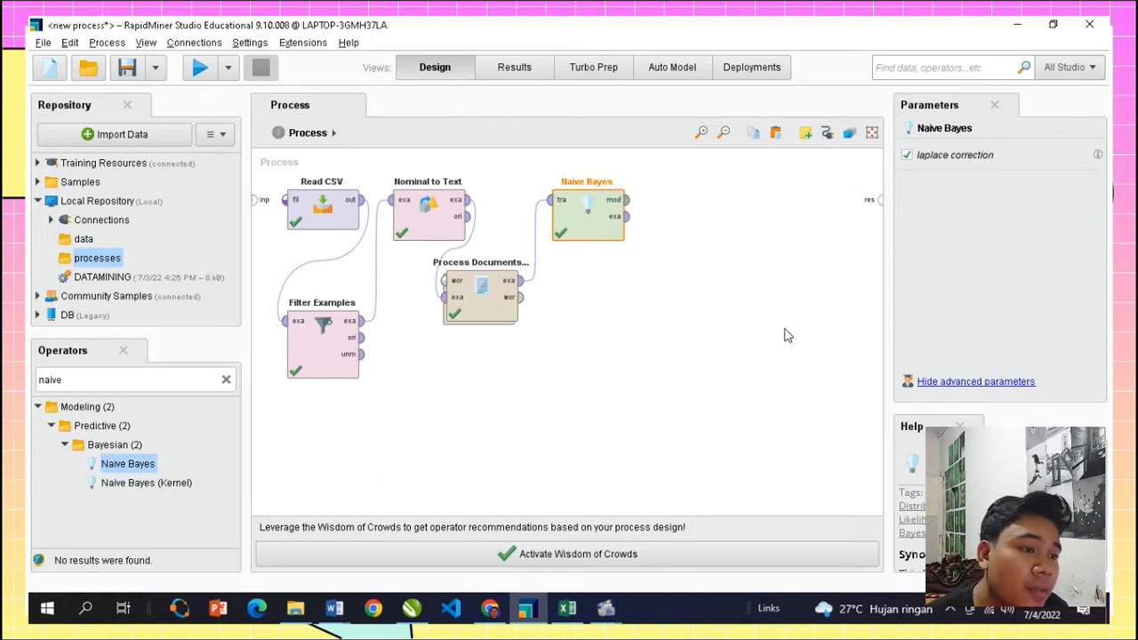
{"action": "double_click", "coordinate": [104, 380]}
{"action": "type", "text": "store"}
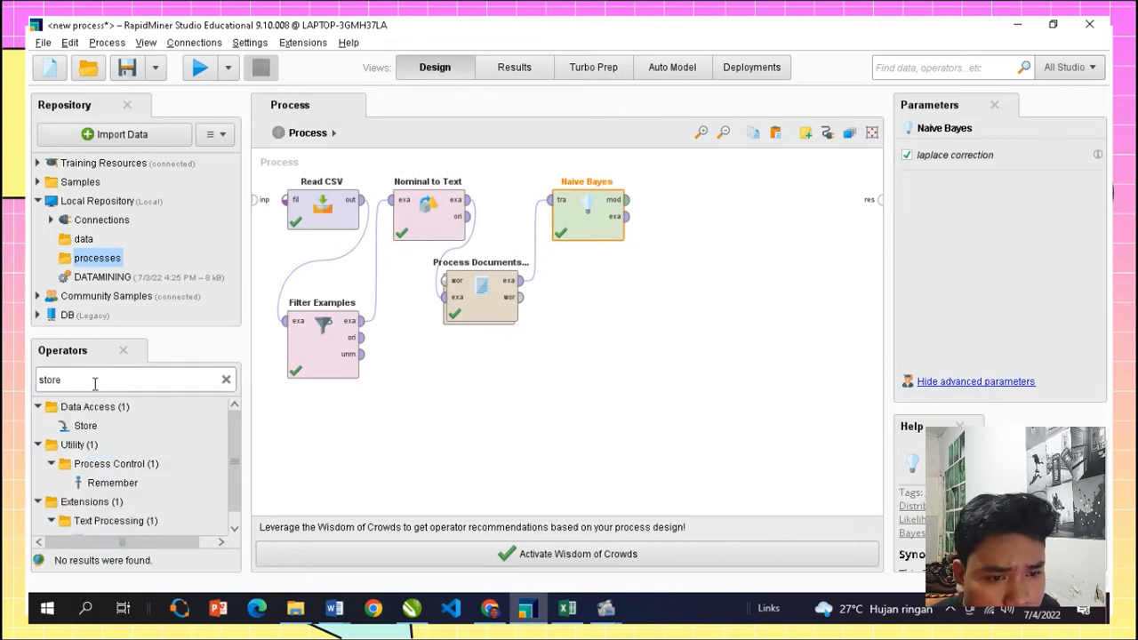
{"action": "left_click_drag", "start_coordinate": [85, 426], "coordinate": [745, 302]}
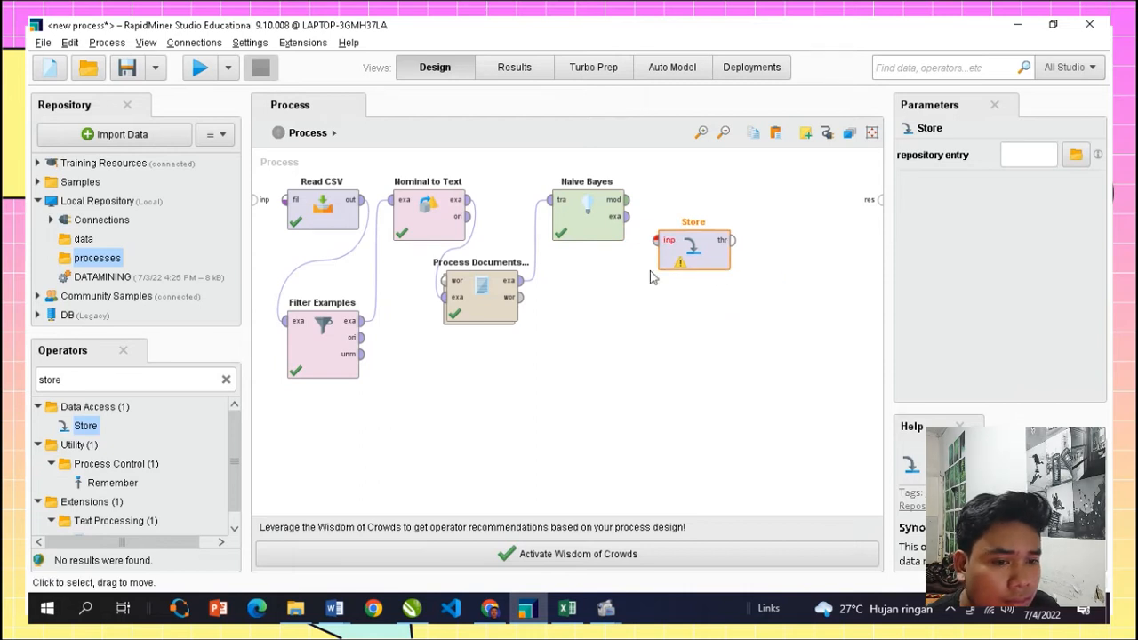
{"action": "left_click_drag", "start_coordinate": [89, 427], "coordinate": [712, 330]}
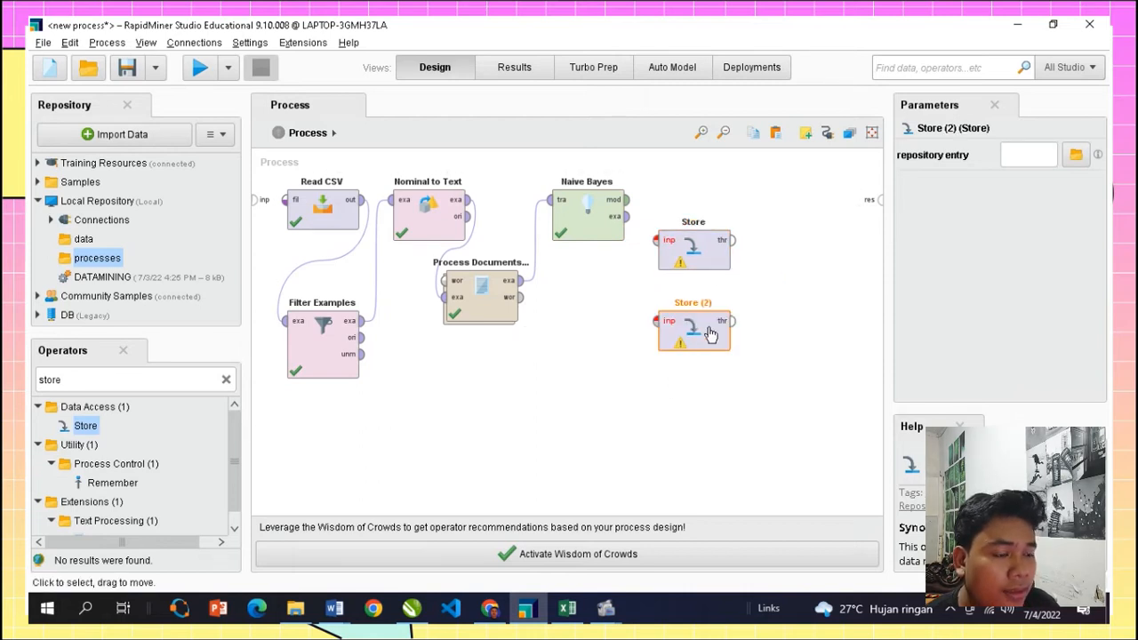
- Rename the upper Store operator as "Store Model"
{"action": "left_click", "coordinate": [699, 255]}
{"action": "double_click", "coordinate": [704, 222]}
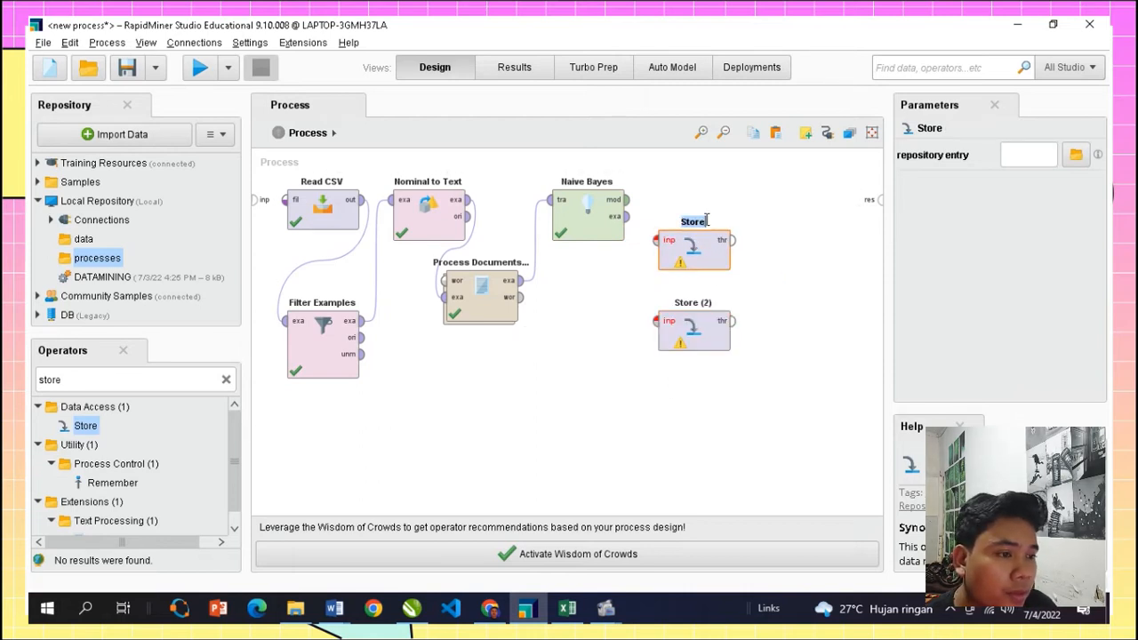
{"action": "left_click", "coordinate": [705, 220]}
{"action": "type", "text": "Model"}
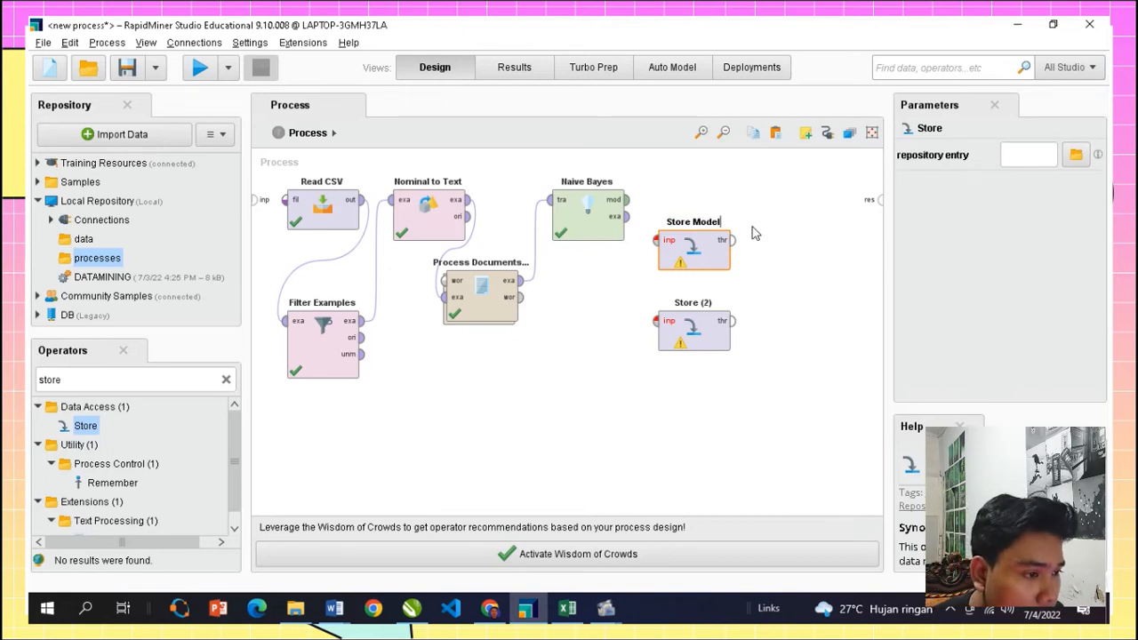
{"action": "key", "text": "Return"}
- Rename the lower Store operator as "Store Data Latih"
{"action": "double_click", "coordinate": [711, 304]}
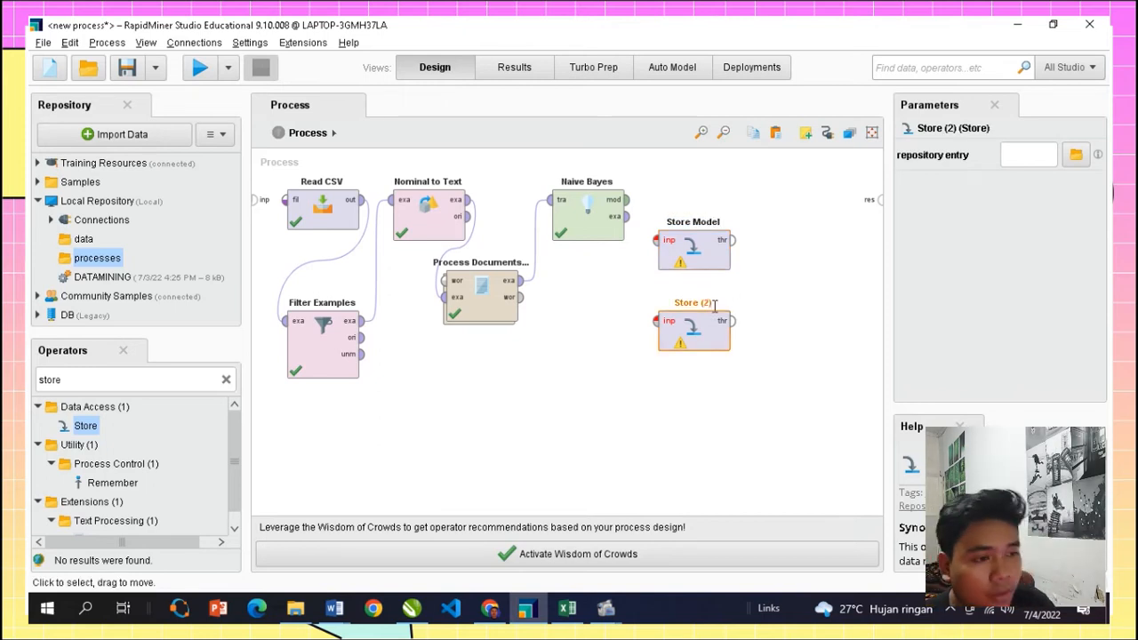
{"action": "left_click", "coordinate": [705, 303]}
{"action": "left_click_drag", "start_coordinate": [702, 302], "coordinate": [737, 303]}
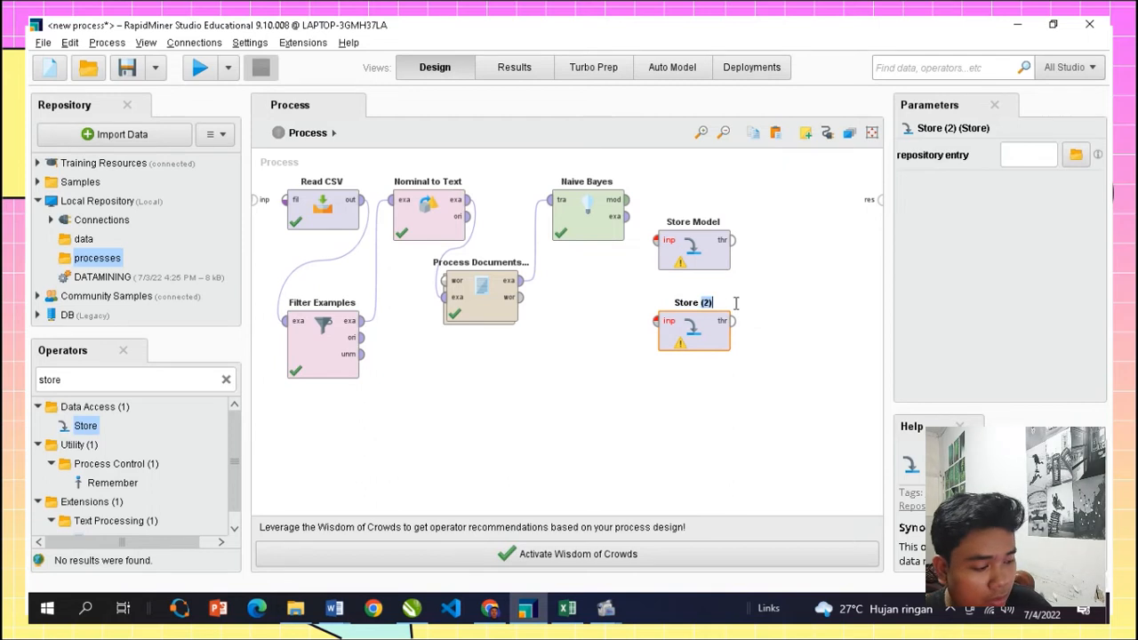
{"action": "type", "text": "DA"}
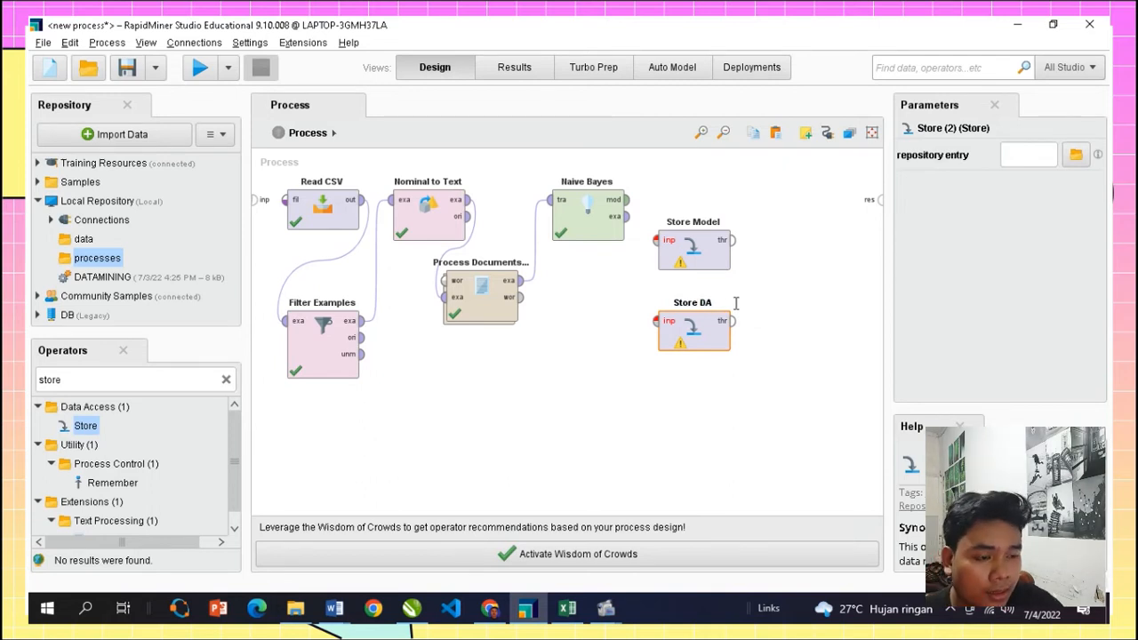
{"action": "key", "text": "BackSpace"}
{"action": "type", "text": "a"}
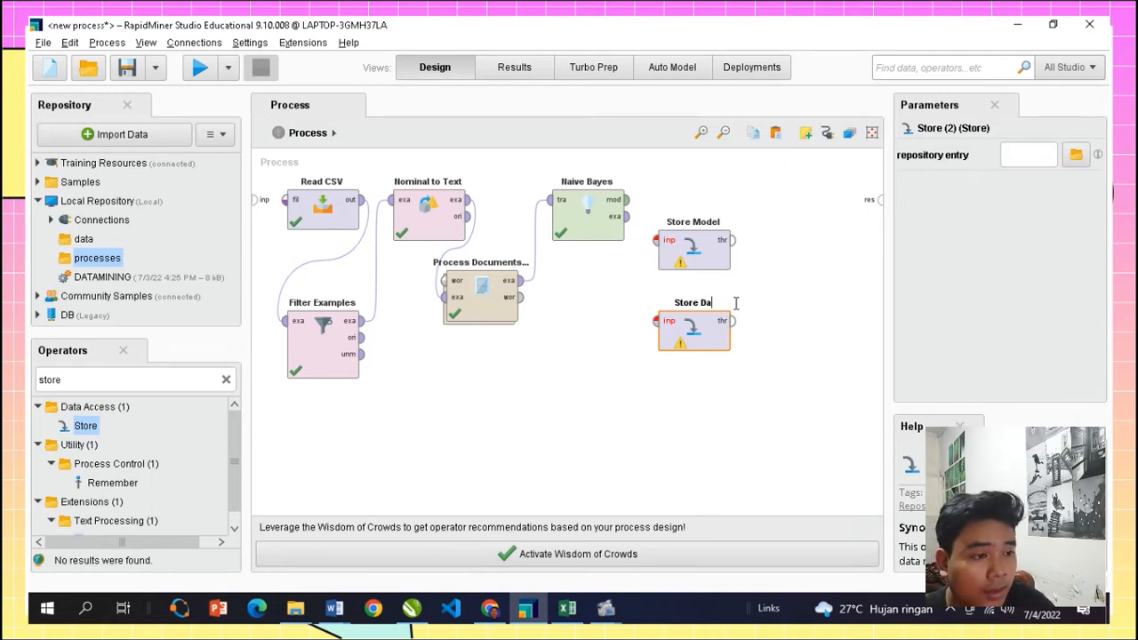
{"action": "type", "text": "ta Latih"}
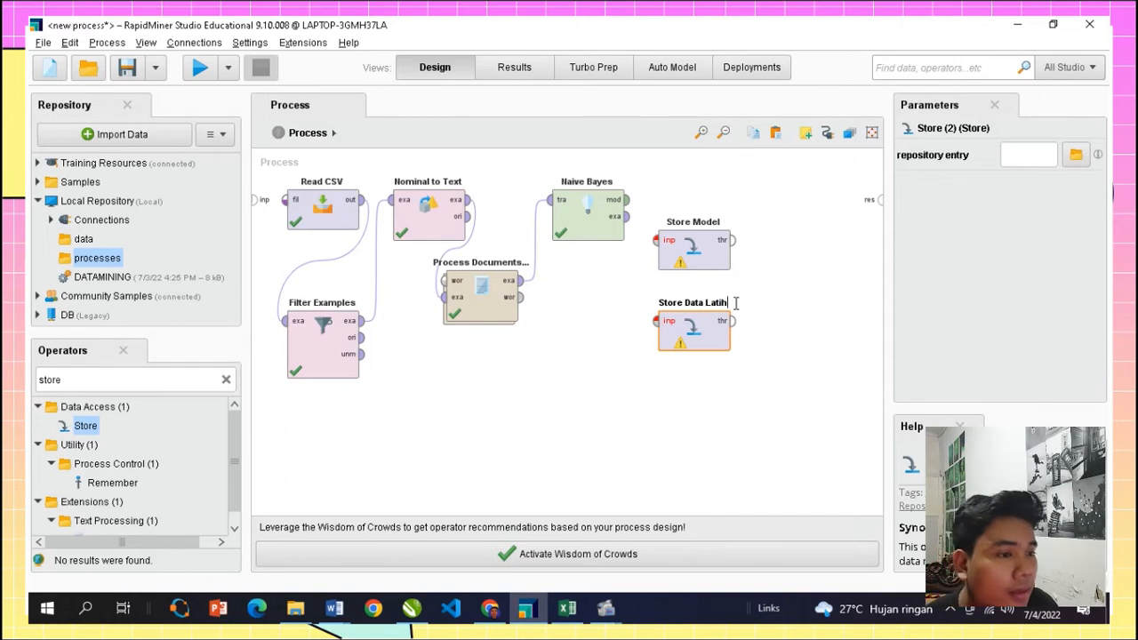
{"action": "left_click", "coordinate": [775, 309]}
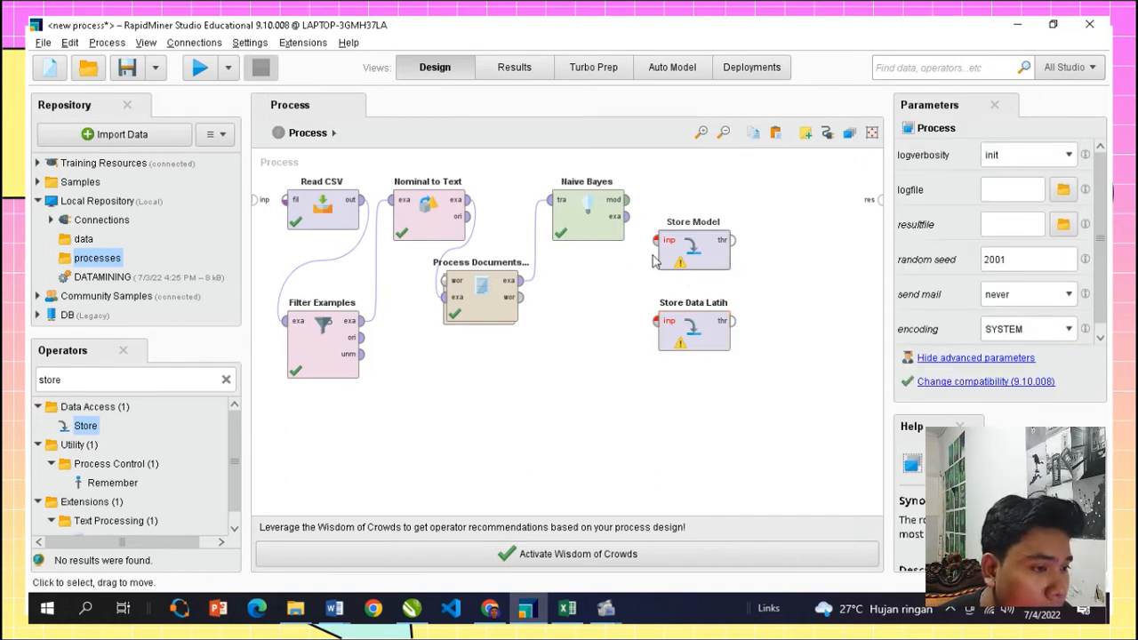
- Align the two Store operators and connect the Naive Bayes model output to Store Model and its example output to Store Data Latih
{"action": "left_click_drag", "start_coordinate": [696, 251], "coordinate": [750, 211]}
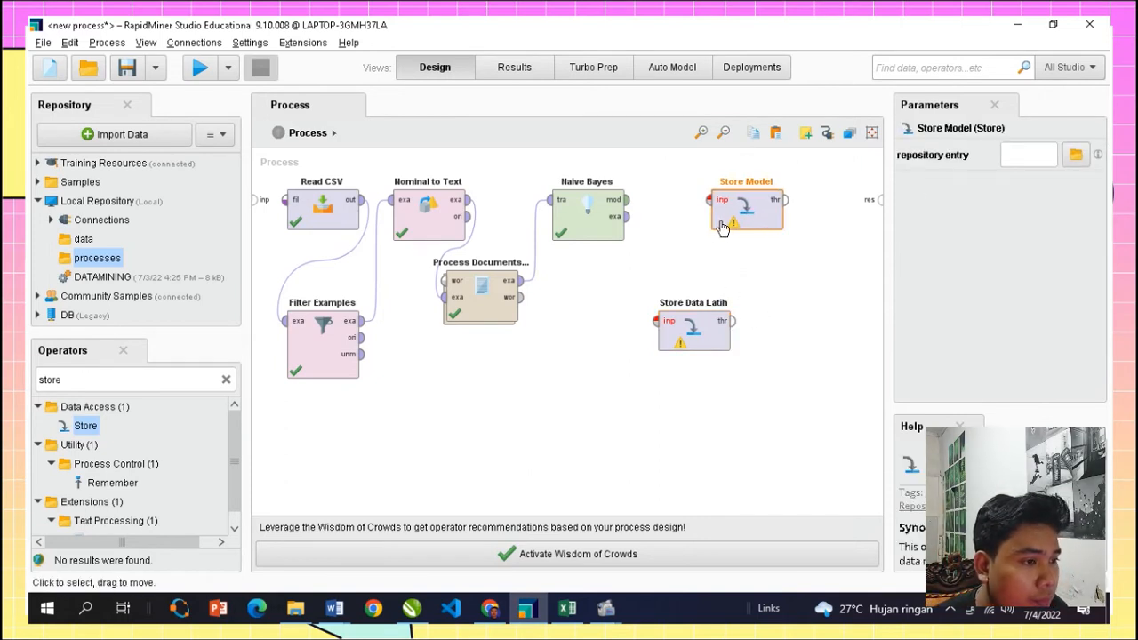
{"action": "left_click_drag", "start_coordinate": [687, 336], "coordinate": [739, 296]}
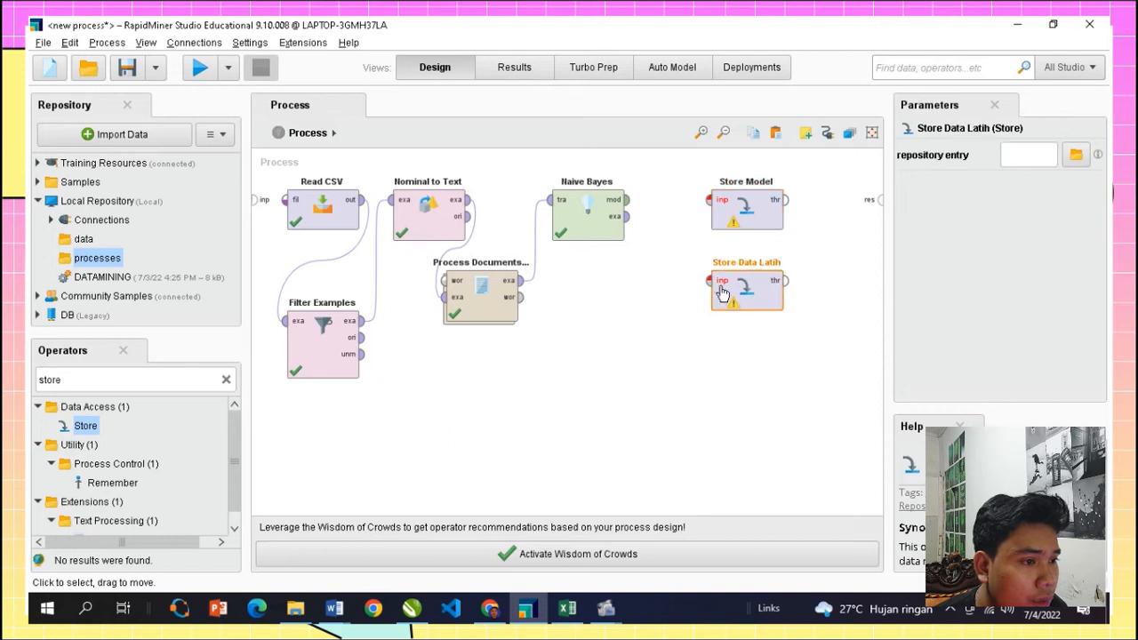
{"action": "left_click", "coordinate": [628, 203]}
{"action": "left_click", "coordinate": [711, 200]}
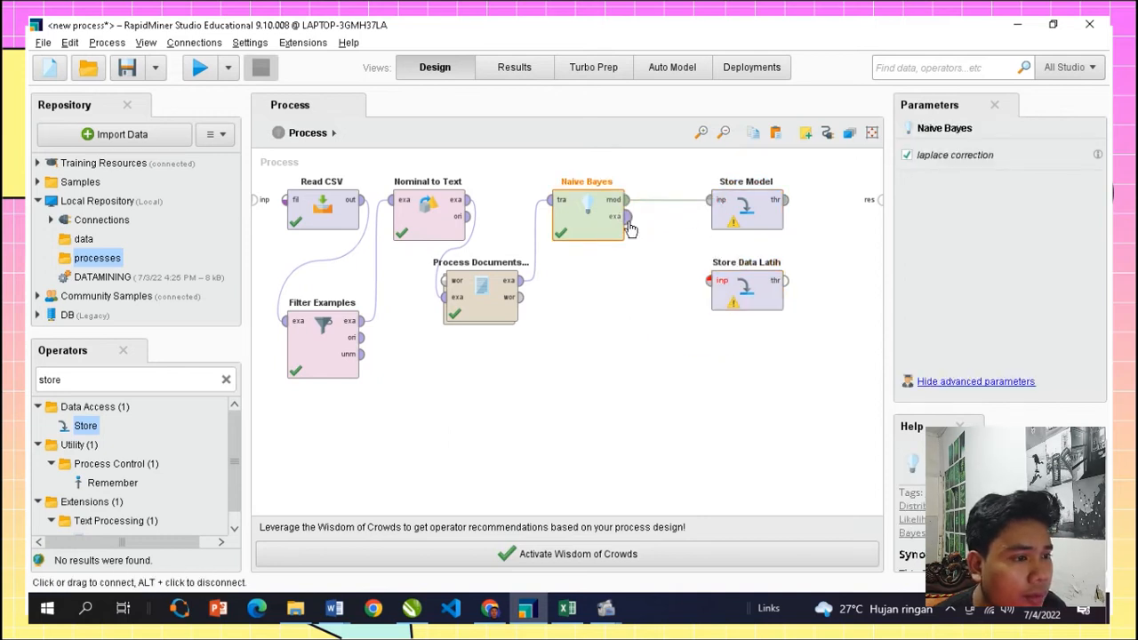
{"action": "left_click", "coordinate": [628, 216]}
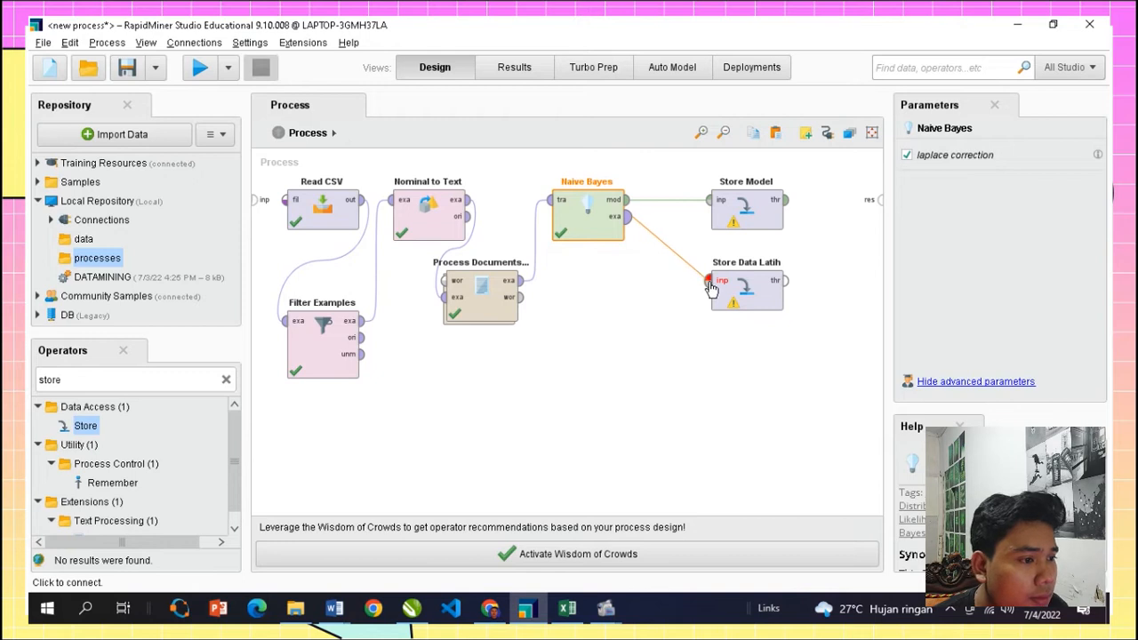
{"action": "left_click", "coordinate": [712, 280]}
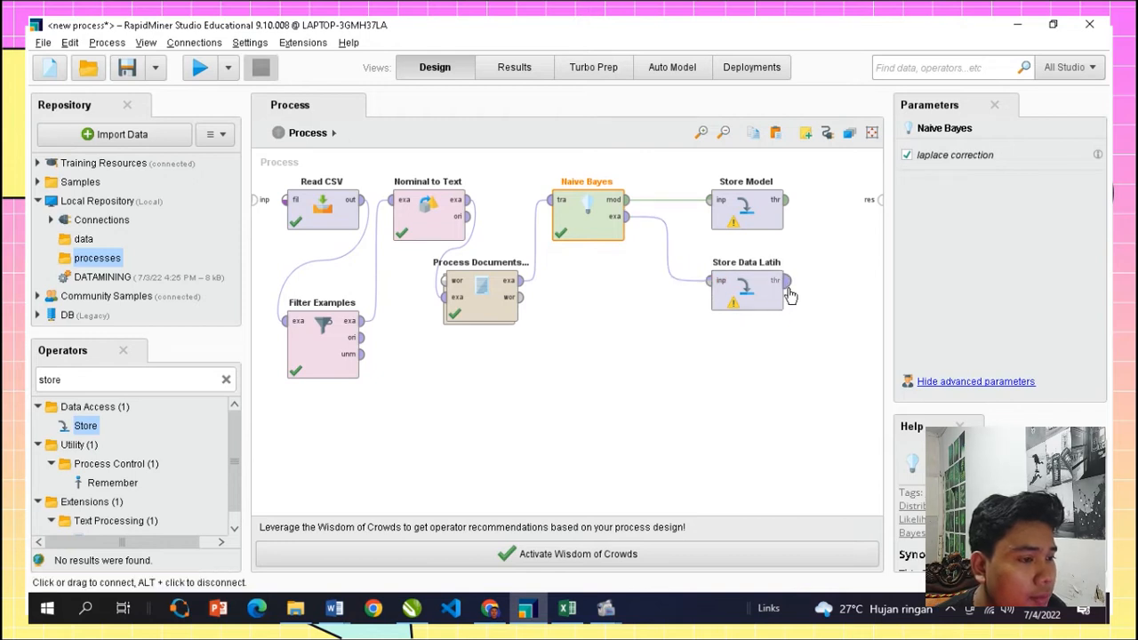
- Set Store Model's repository entry to "Analisis_Store_Model" in the processes folder of Local Repository
{"action": "left_click", "coordinate": [747, 225]}
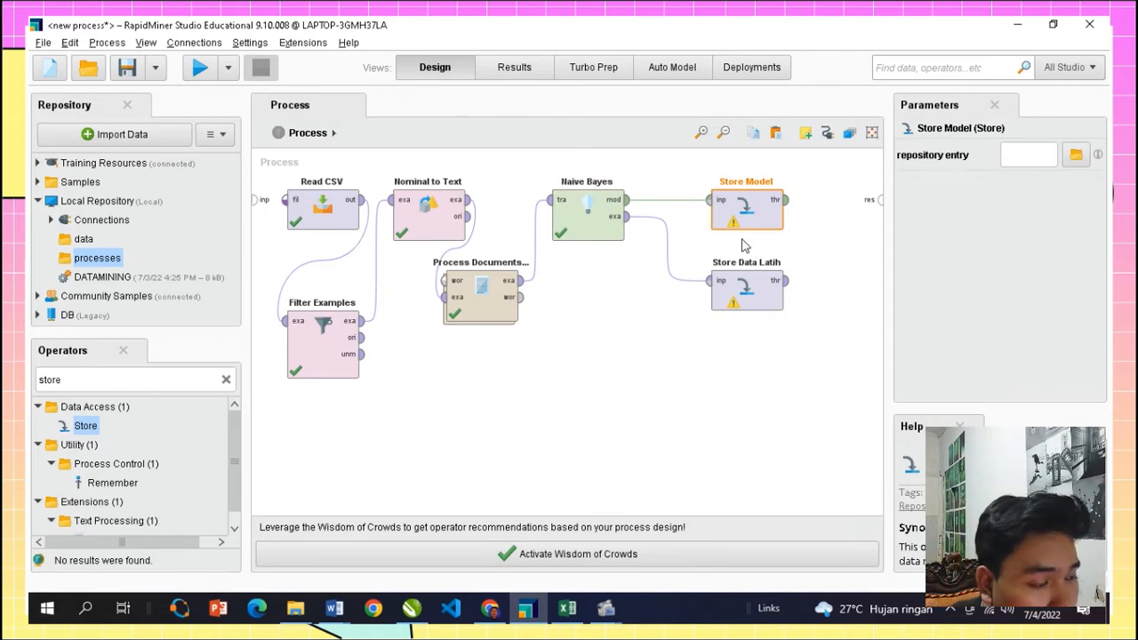
{"action": "double_click", "coordinate": [748, 222]}
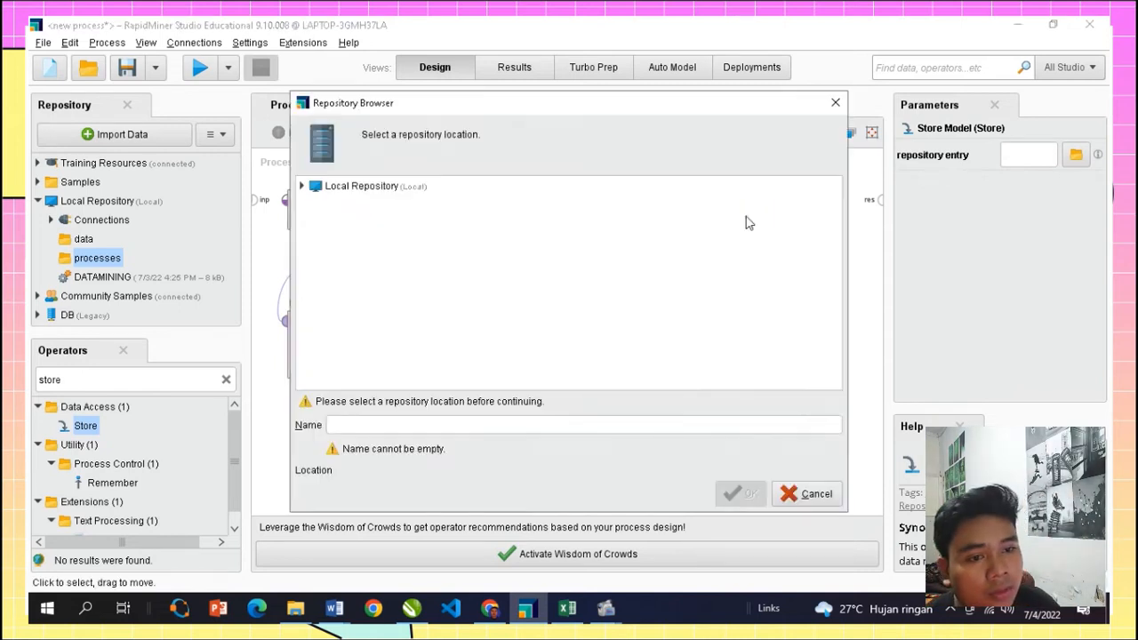
{"action": "left_click", "coordinate": [303, 186]}
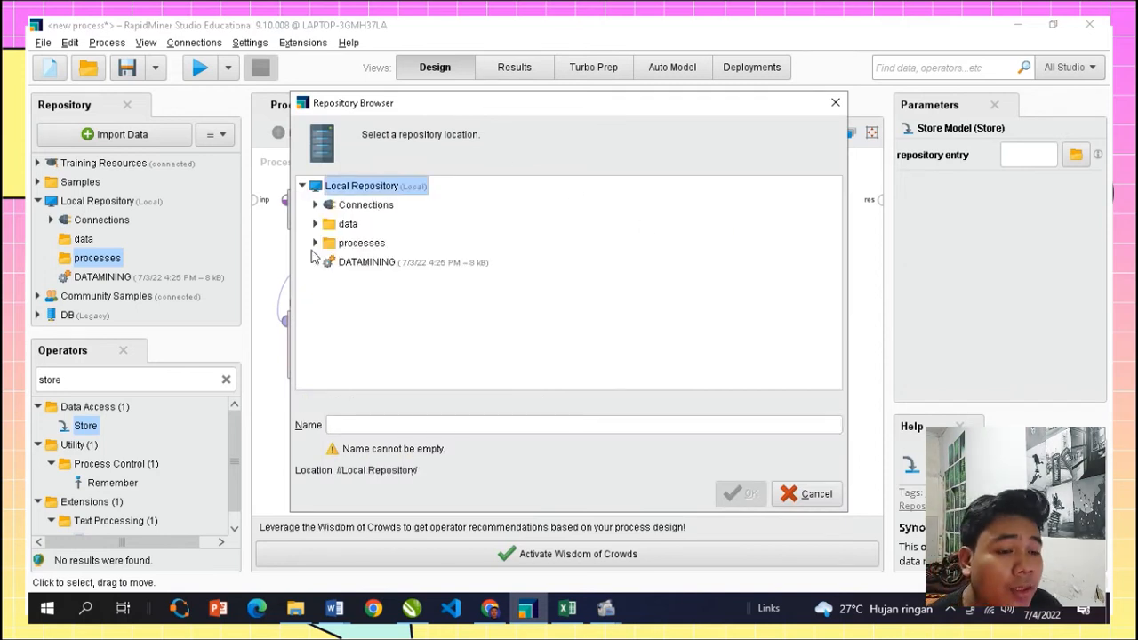
{"action": "left_click", "coordinate": [329, 244]}
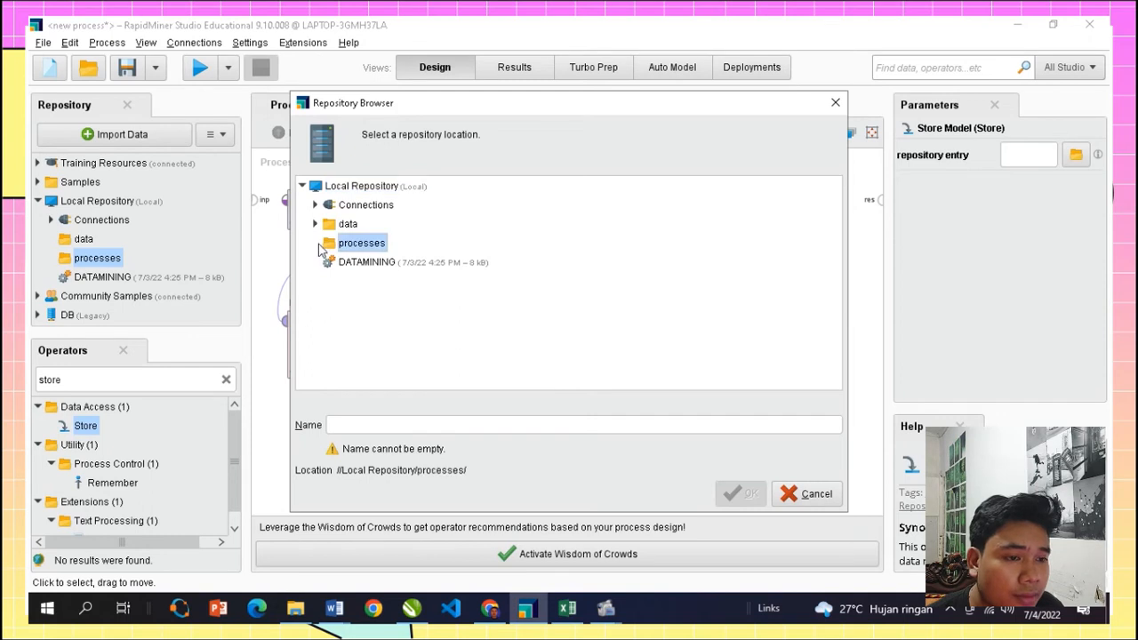
{"action": "left_click", "coordinate": [413, 428]}
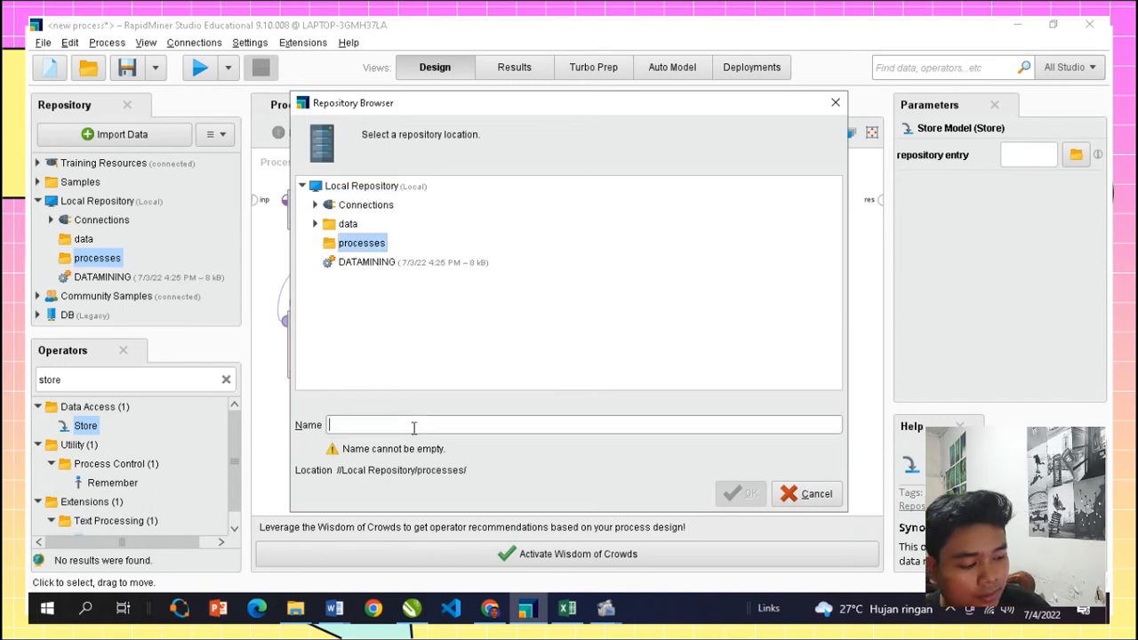
{"action": "type", "text": "A"}
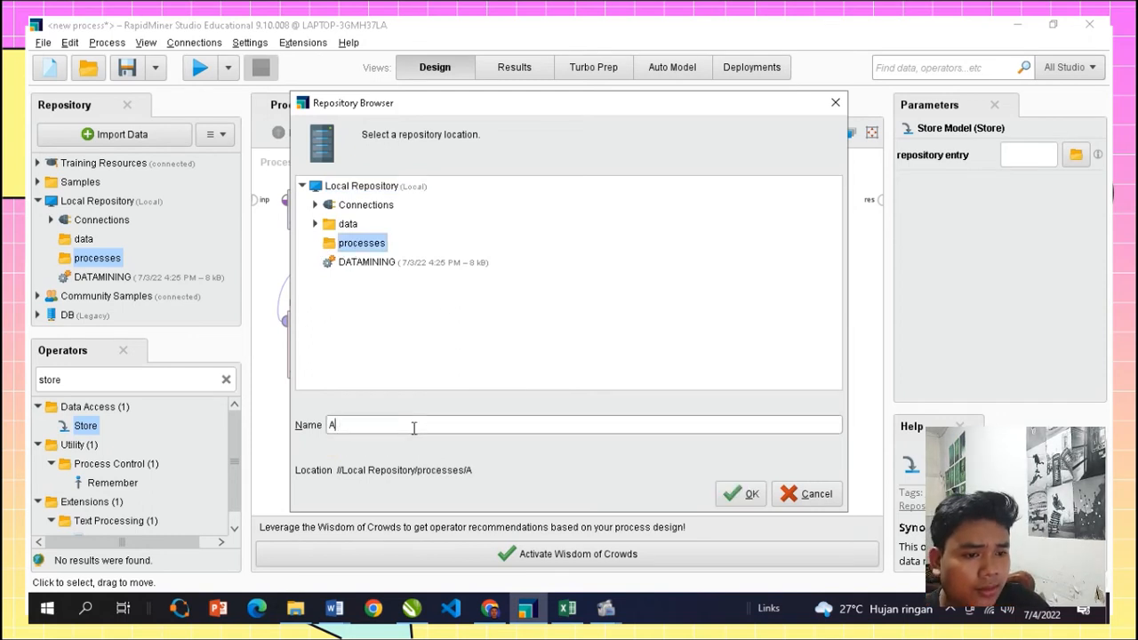
{"action": "type", "text": "Lnalisis_Store_Modle"}
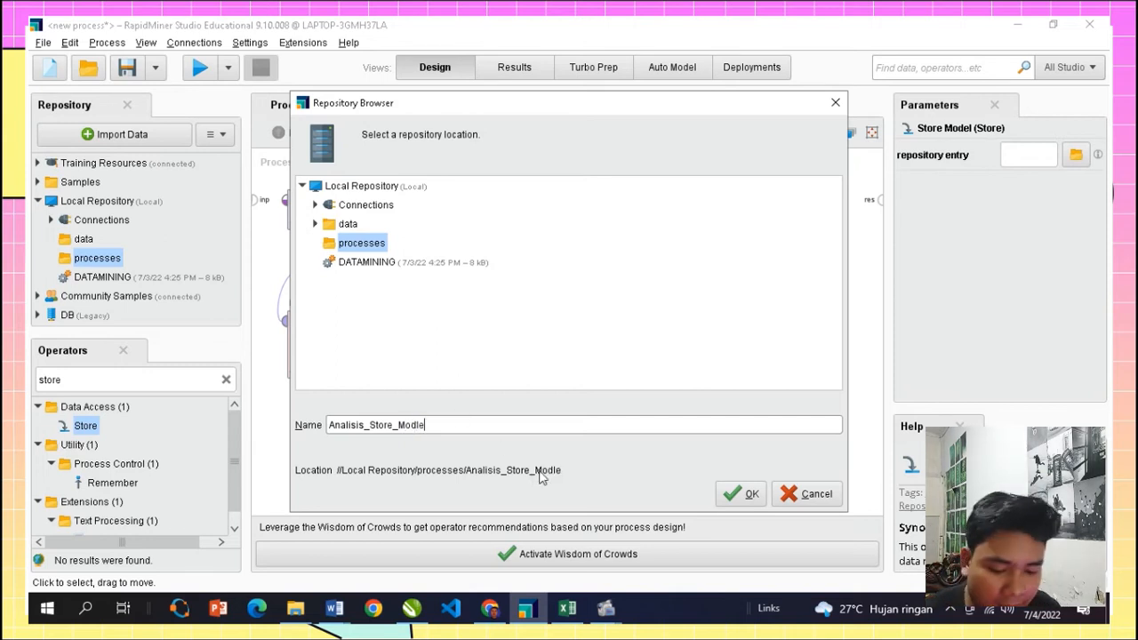
{"action": "key", "text": "BackSpace"}
{"action": "key", "text": "BackSpace"}
{"action": "type", "text": "el"}
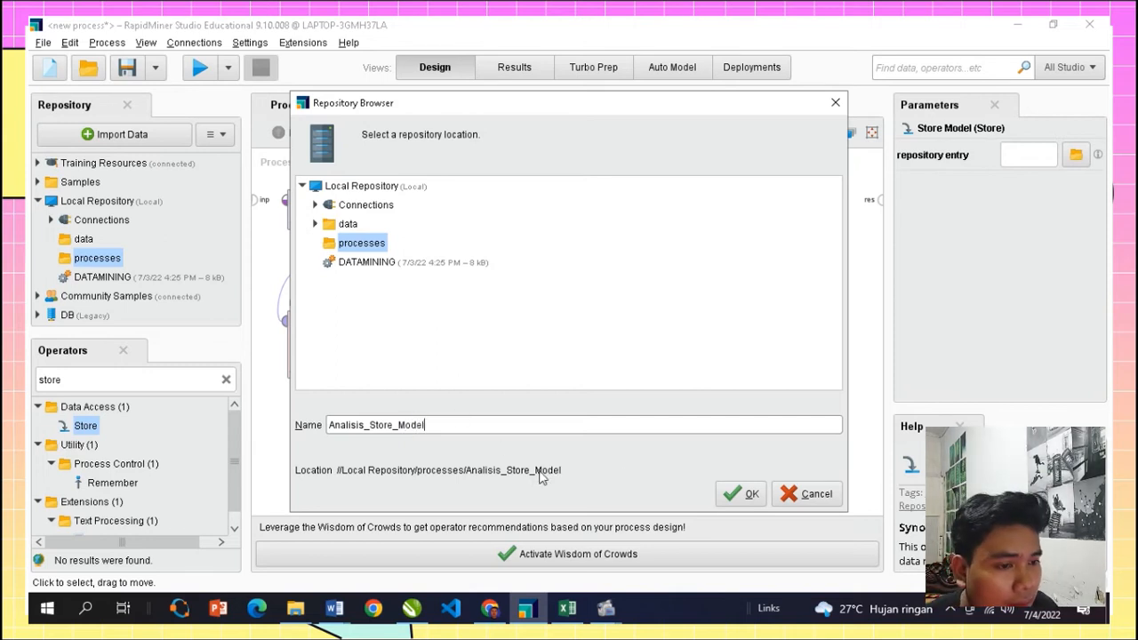
{"action": "left_click", "coordinate": [740, 495]}
- Set Store Data Latih's repository entry to "Analisis_Data_Latih" in the data folder of Local Repository
{"action": "left_click", "coordinate": [750, 295]}
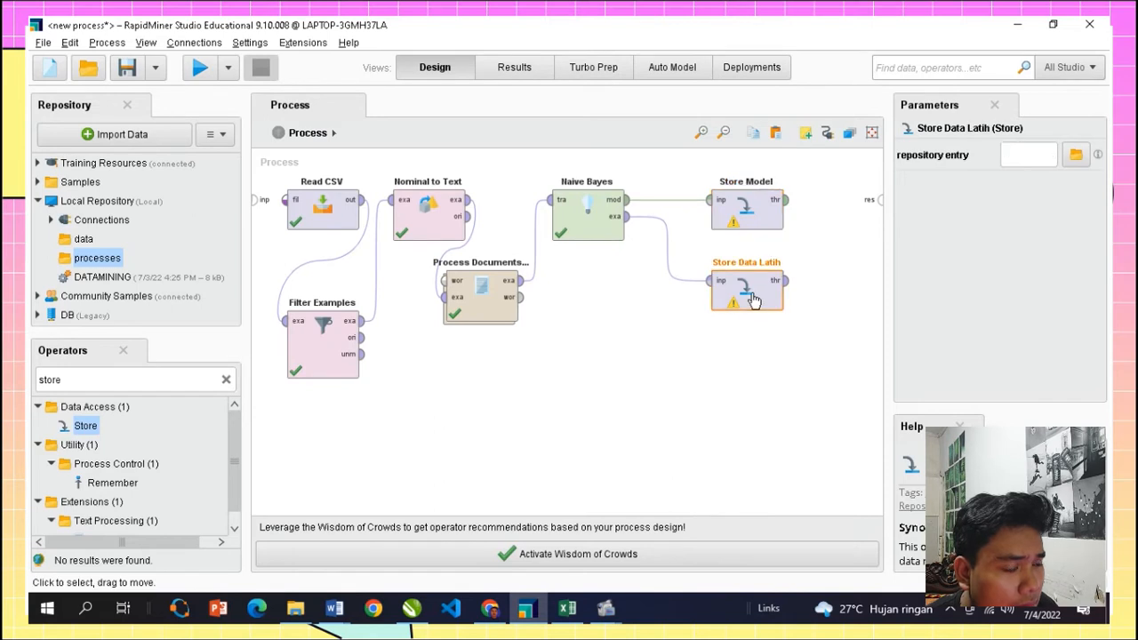
{"action": "double_click", "coordinate": [749, 295]}
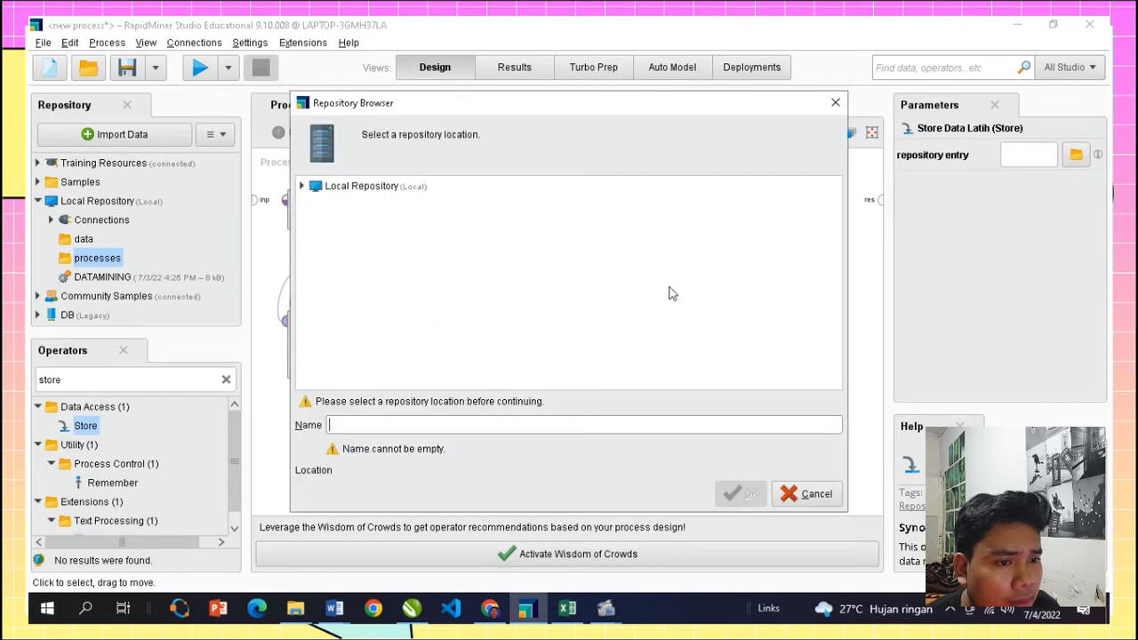
{"action": "left_click", "coordinate": [303, 191]}
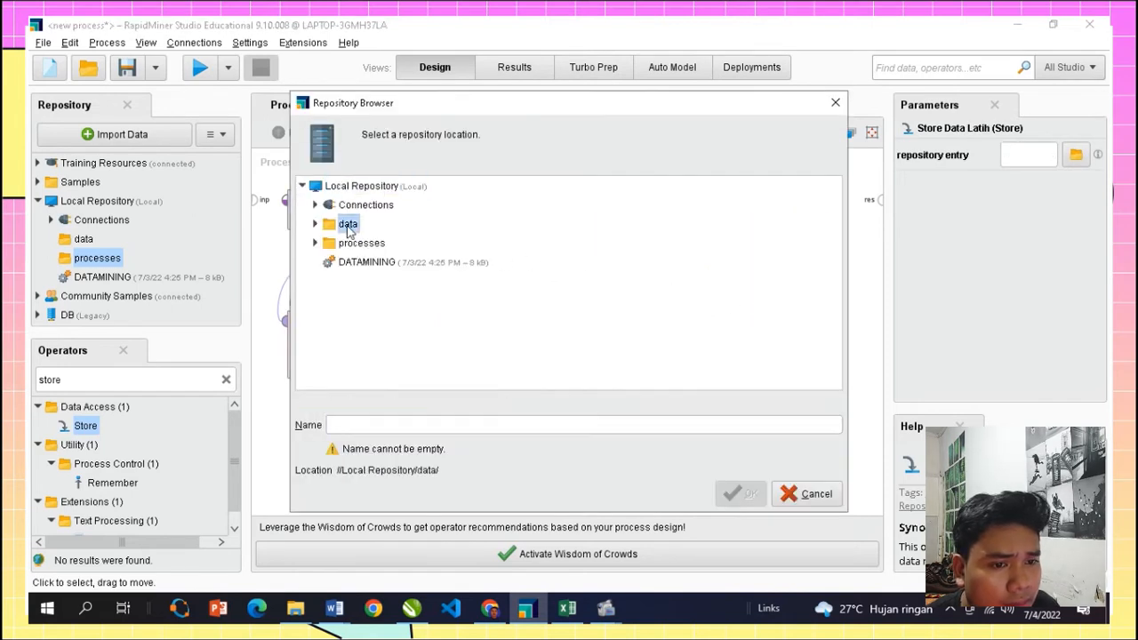
{"action": "left_click", "coordinate": [347, 224]}
{"action": "left_click", "coordinate": [460, 425]}
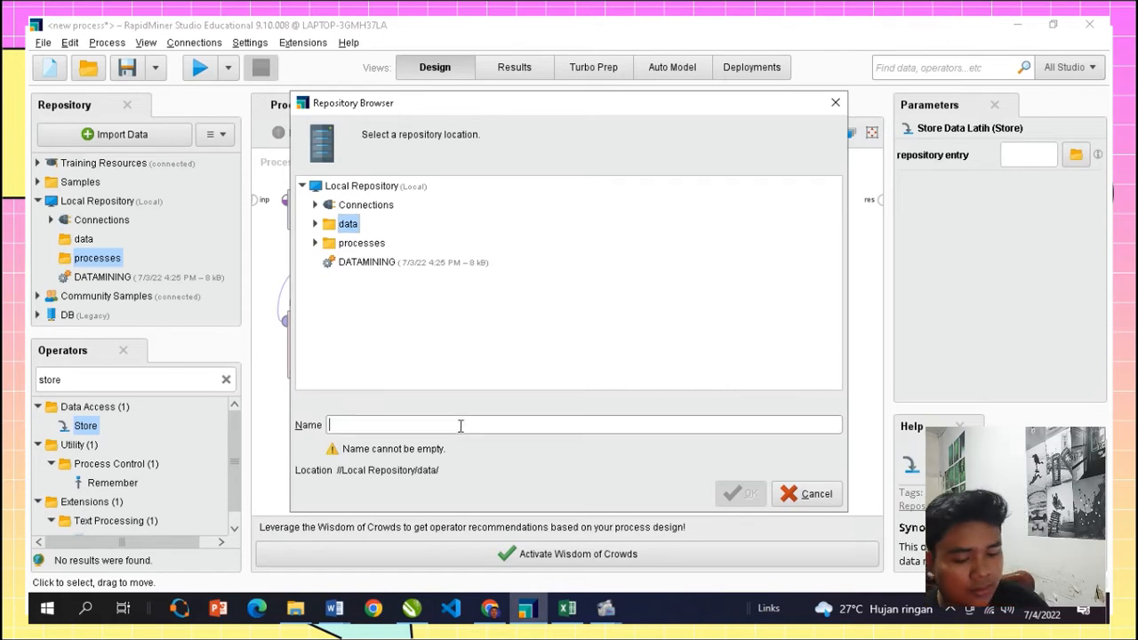
{"action": "type", "text": "ANALISIS"}
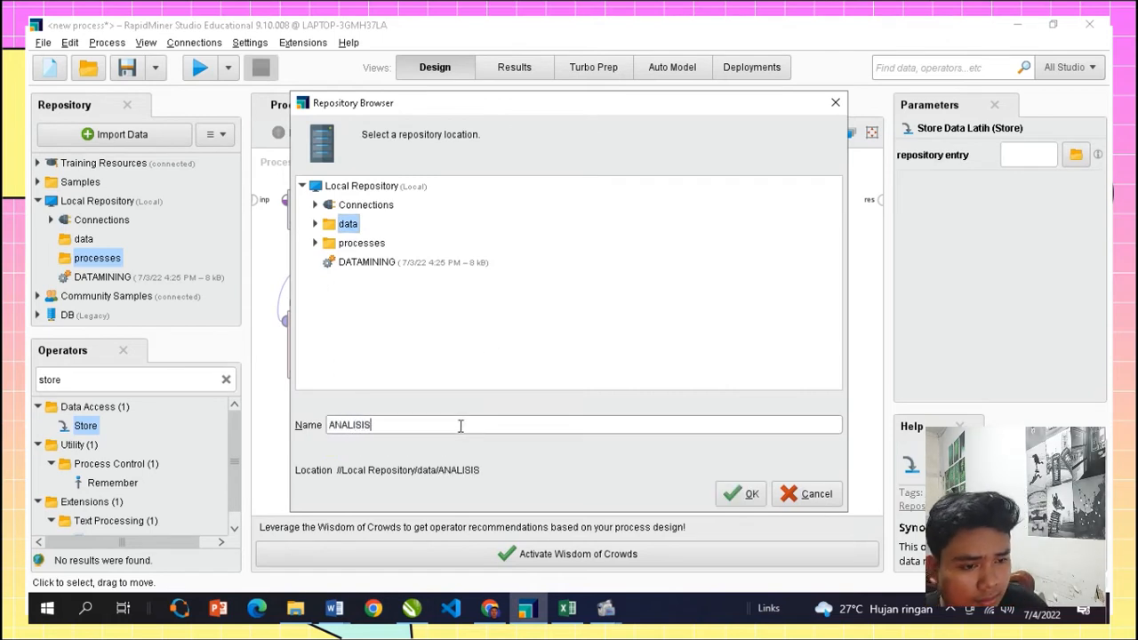
{"action": "key", "text": "BackSpace"}
{"action": "key", "text": "BackSpace"}
{"action": "key", "text": "BackSpace"}
{"action": "key", "text": "BackSpace"}
{"action": "key", "text": "BackSpace"}
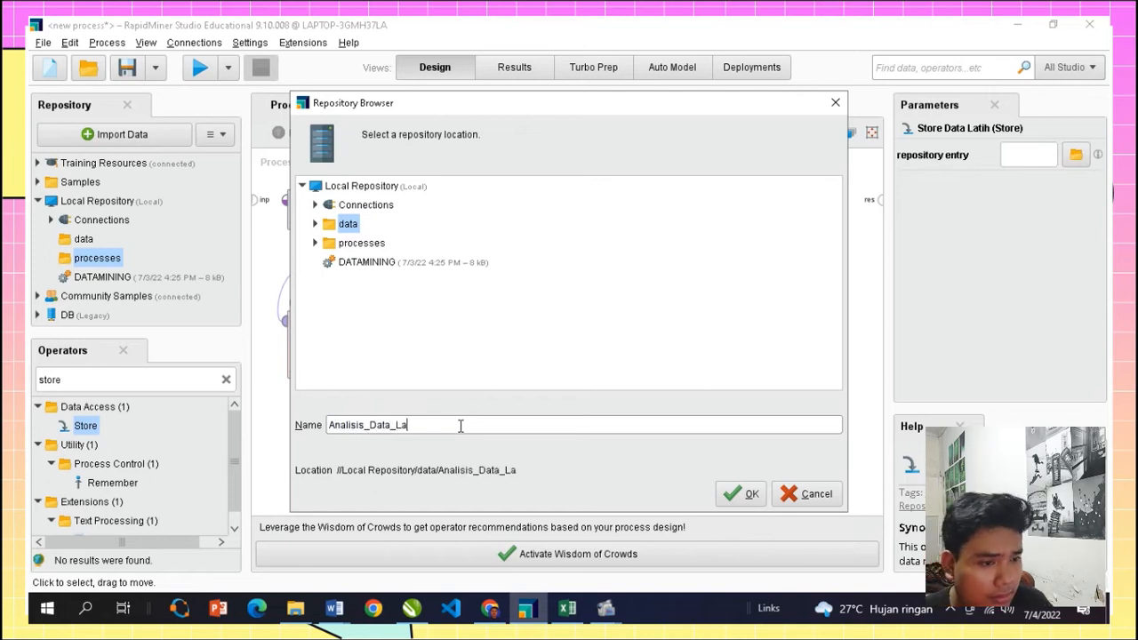
{"action": "left_click", "coordinate": [740, 494]}
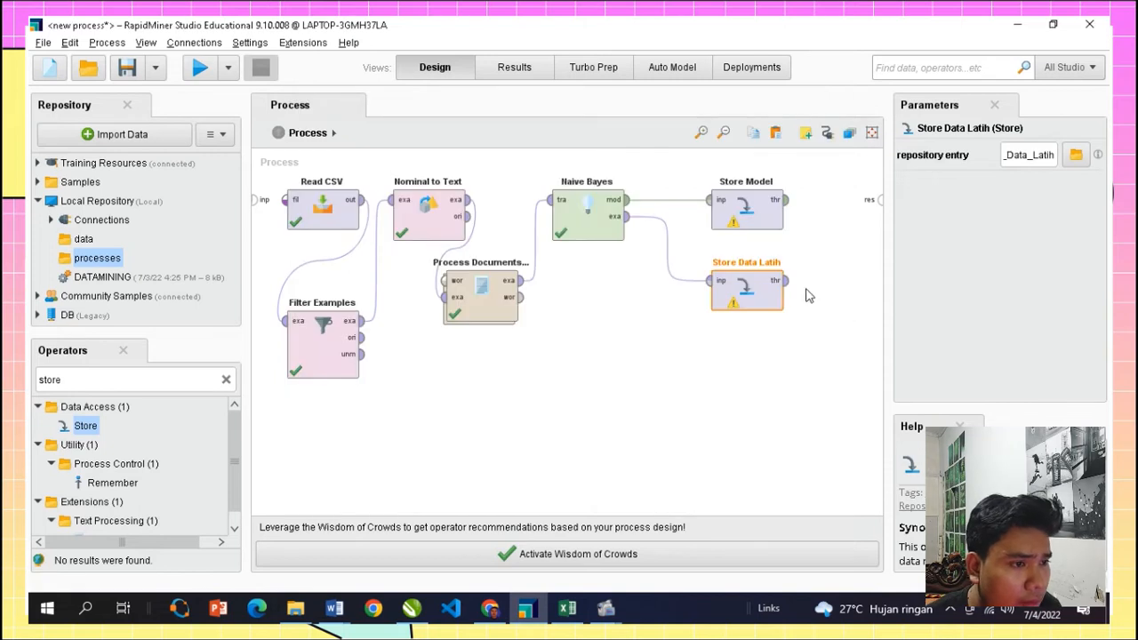
- Run the process and check the stored Analisis_Data_Latih and Analisis_Store_Model entries in Local Repository
{"action": "left_click", "coordinate": [197, 67]}
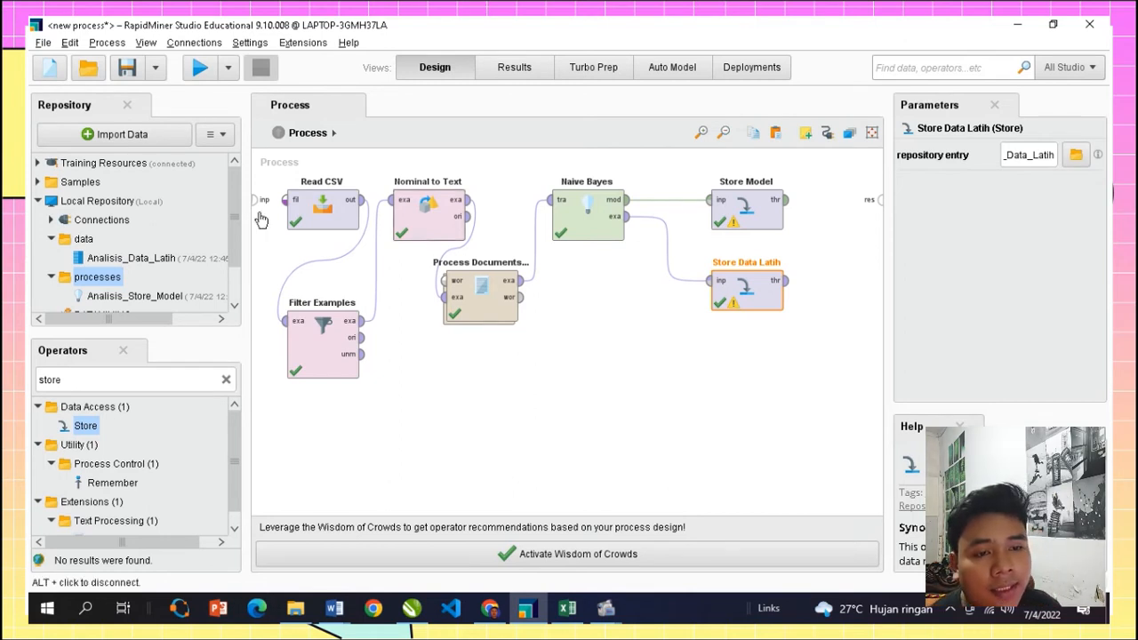
{"action": "left_click", "coordinate": [135, 258]}
{"action": "scroll", "coordinate": [135, 258], "scroll_direction": "down", "scroll_amount": 1}
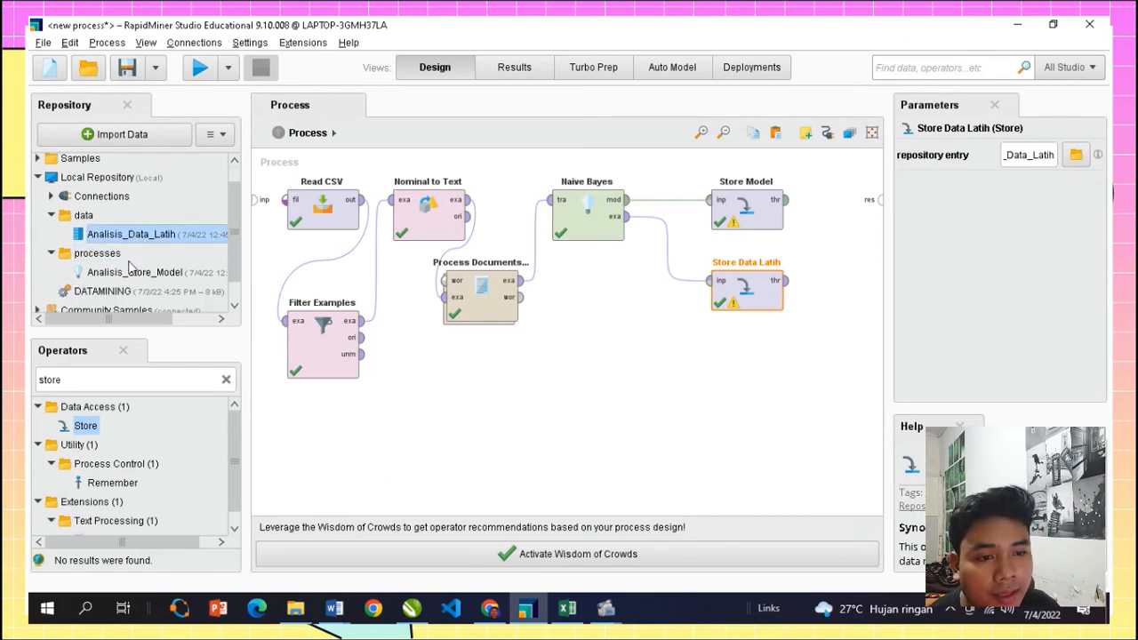
{"action": "left_click", "coordinate": [129, 274]}
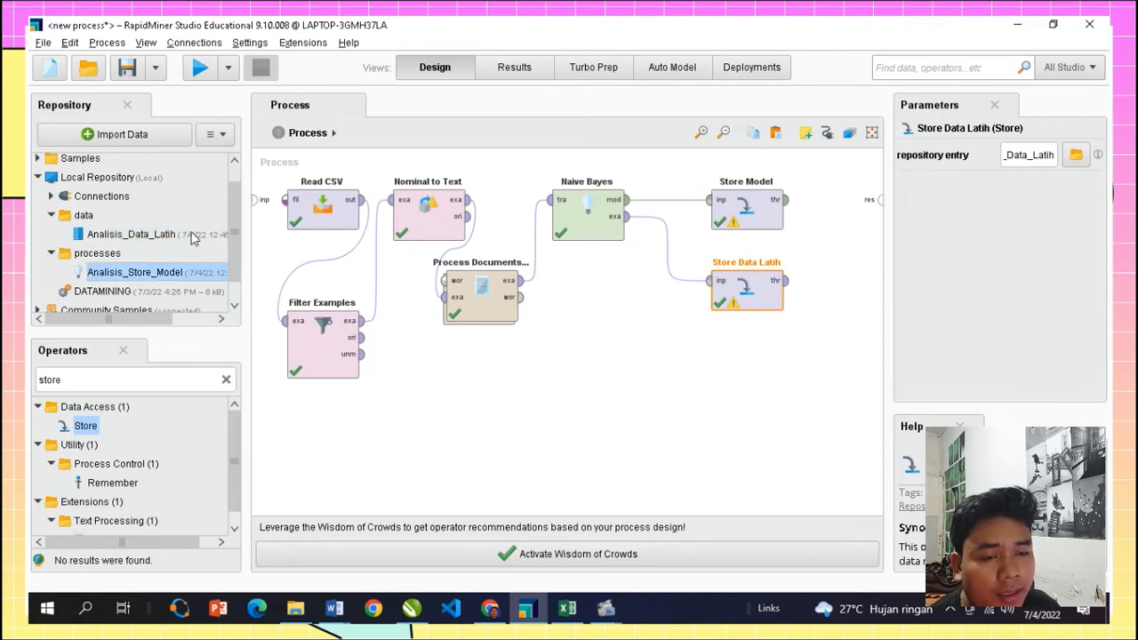
{"action": "mouse_move", "coordinate": [162, 240]}
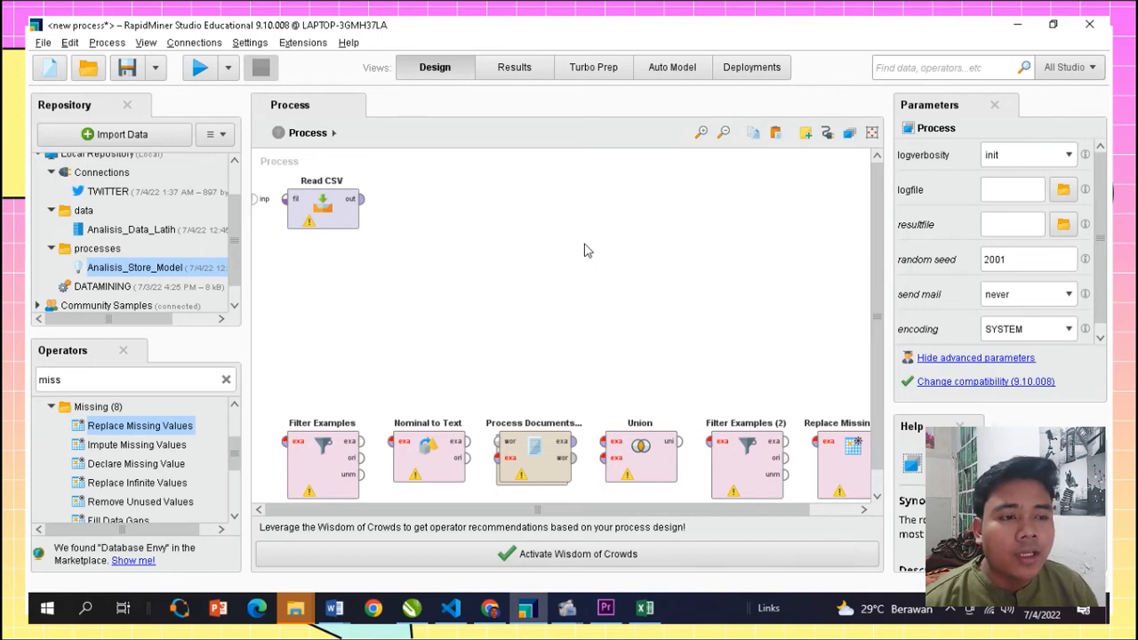
- Select CLEAN_twitter_sirkuit_mandalika_2.csv from the RIKO folder as the source file for Read CSV in the import wizard
{"action": "left_click", "coordinate": [316, 216]}
{"action": "left_click", "coordinate": [982, 154]}
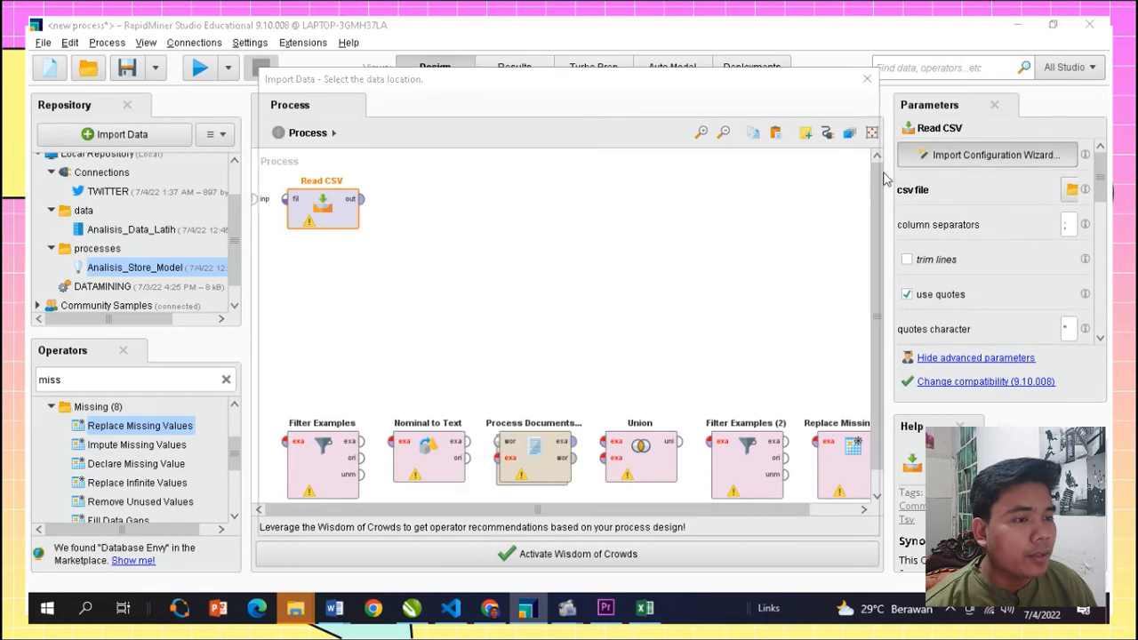
{"action": "left_click", "coordinate": [445, 173]}
{"action": "left_click", "coordinate": [444, 186]}
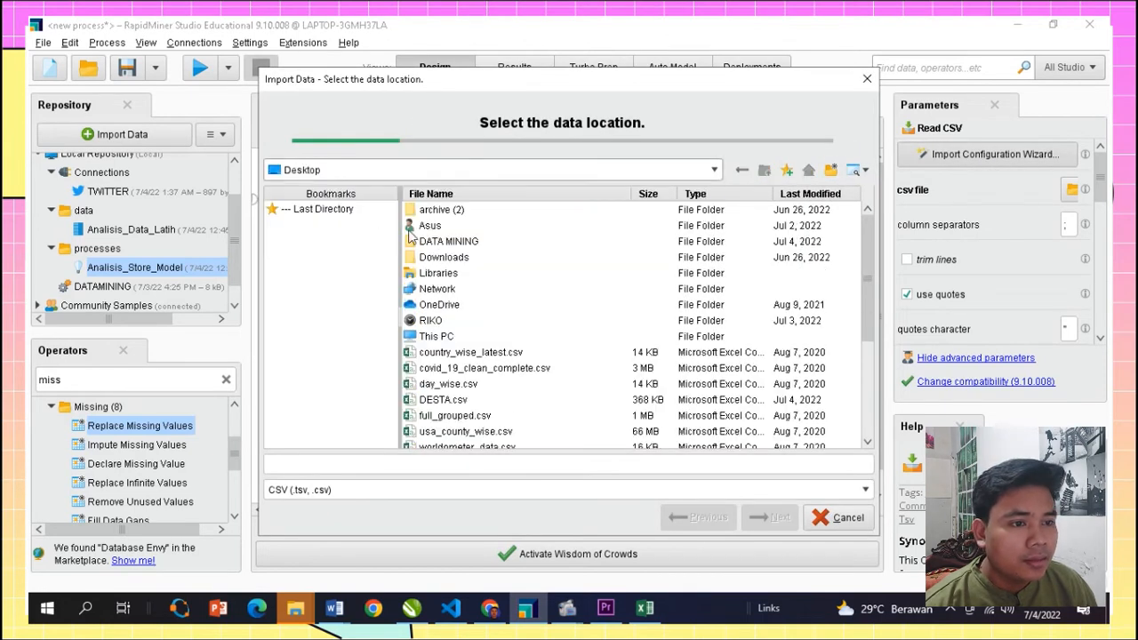
{"action": "double_click", "coordinate": [445, 326]}
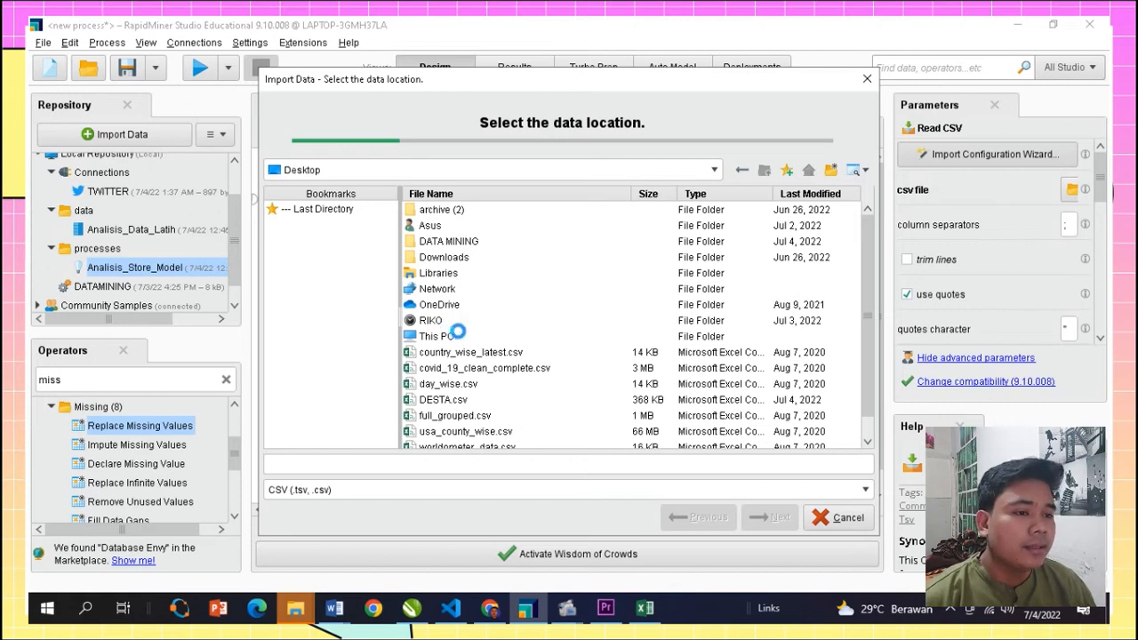
{"action": "scroll", "coordinate": [535, 326], "scroll_direction": "down", "scroll_amount": 10}
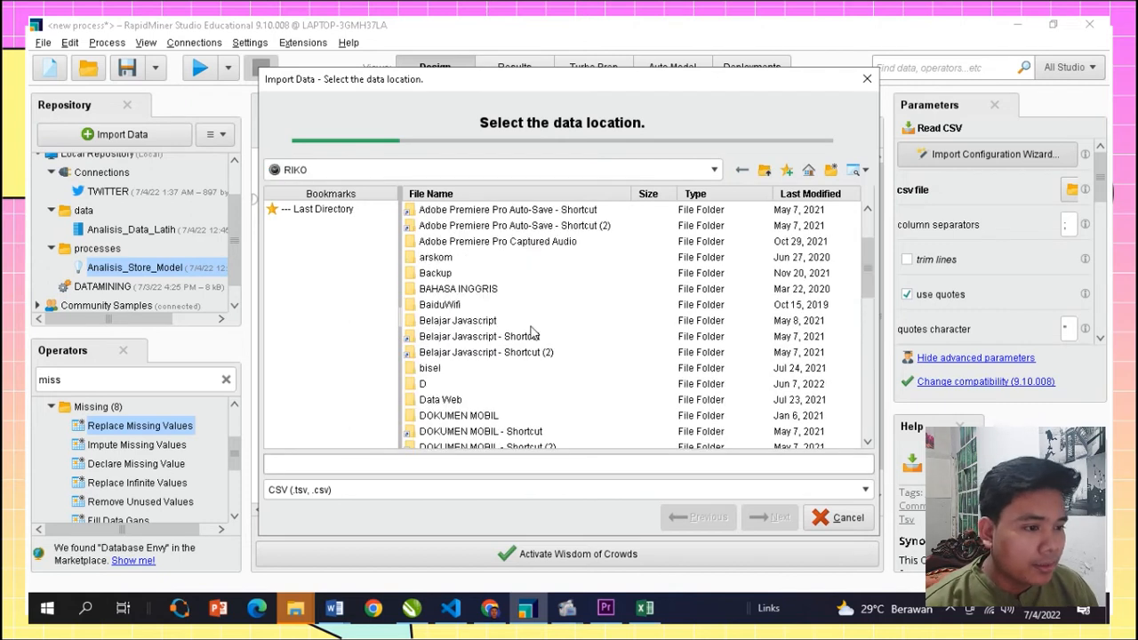
{"action": "scroll", "coordinate": [534, 325], "scroll_direction": "down", "scroll_amount": 3}
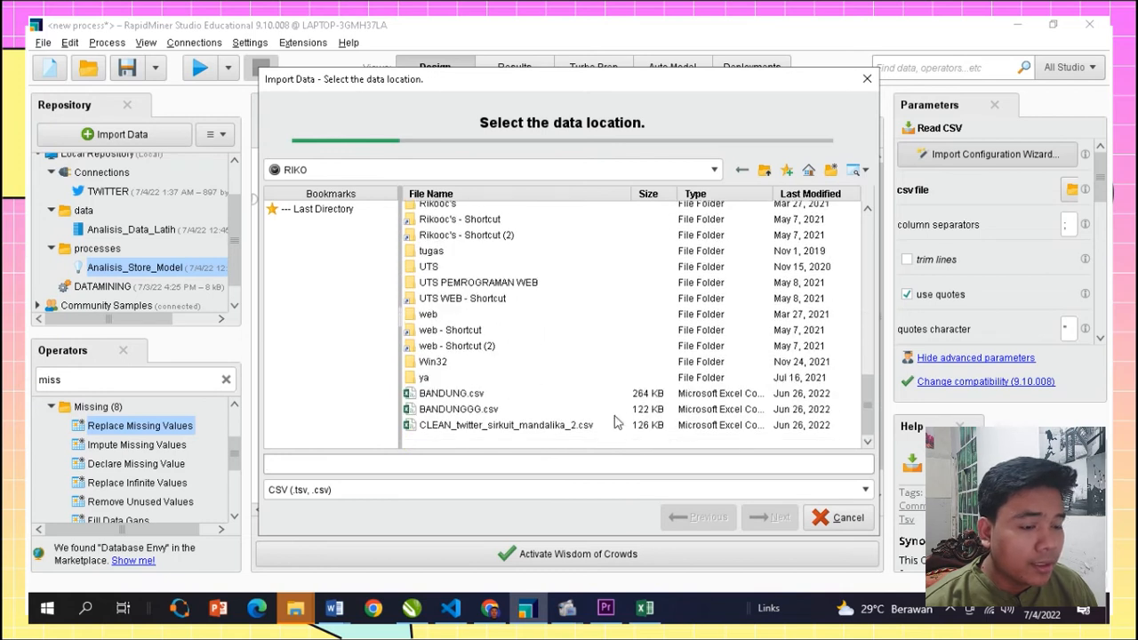
{"action": "left_click", "coordinate": [579, 425]}
{"action": "left_click", "coordinate": [771, 517]}
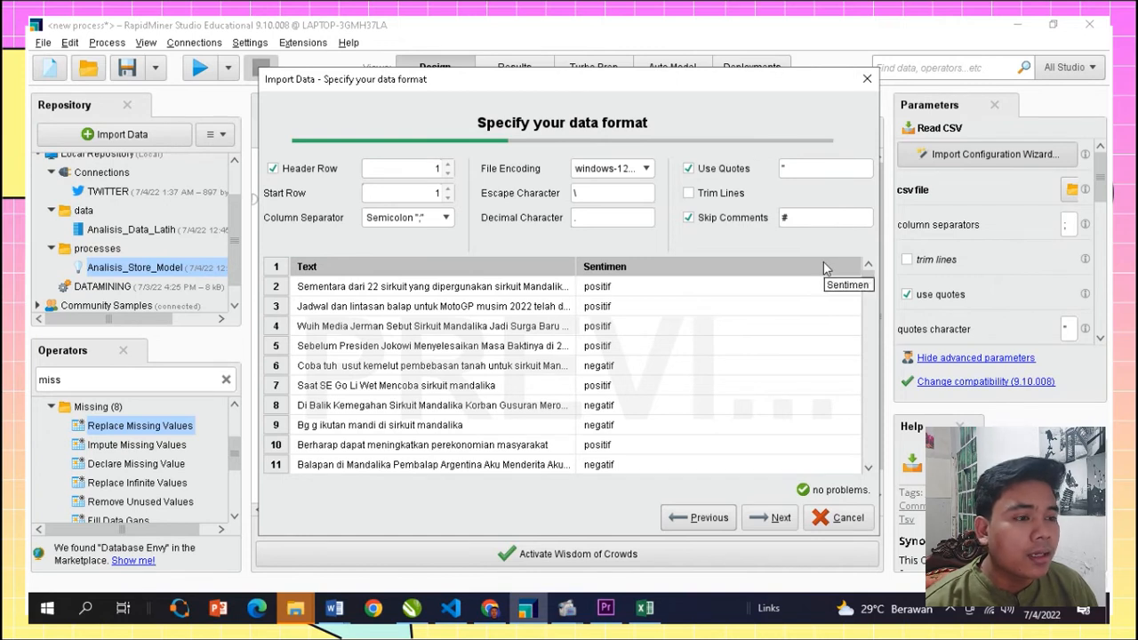
- Keep the default data format, assign the label role to the Sentimen column, and finish the CSV import
{"action": "left_click", "coordinate": [771, 517]}
{"action": "left_click", "coordinate": [841, 216]}
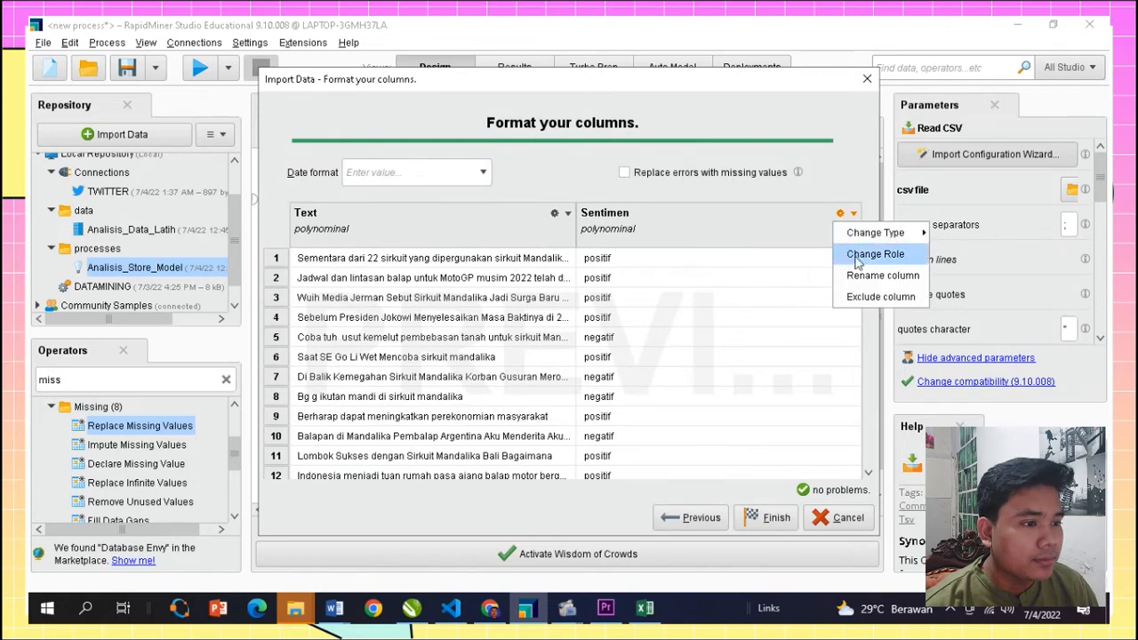
{"action": "left_click", "coordinate": [864, 255]}
{"action": "left_click", "coordinate": [761, 315]}
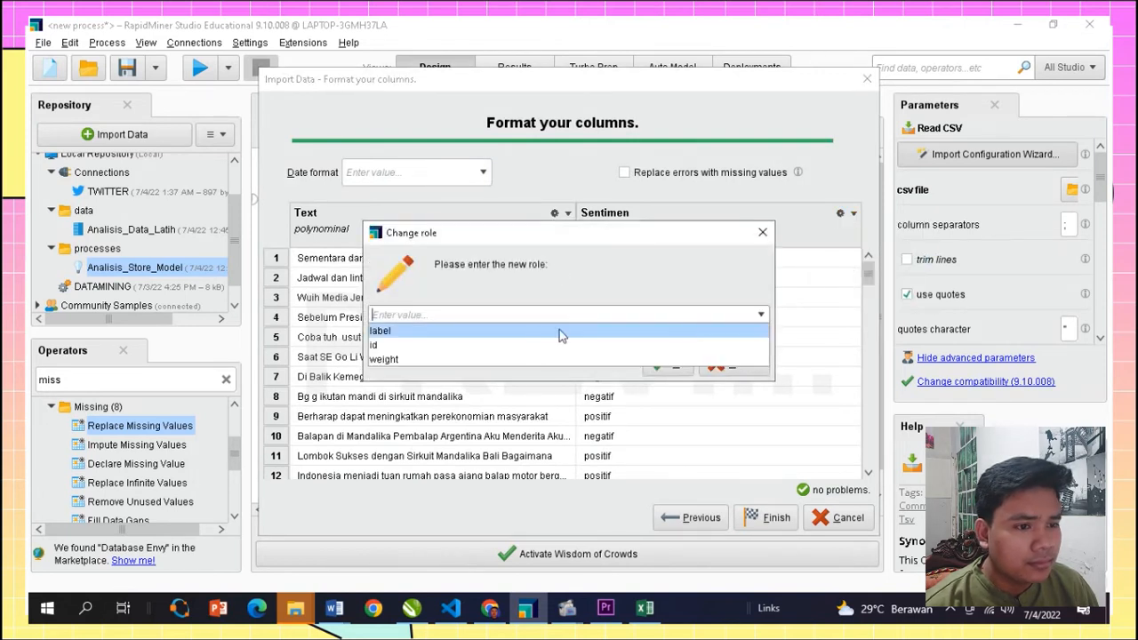
{"action": "left_click", "coordinate": [559, 328]}
{"action": "left_click", "coordinate": [678, 365]}
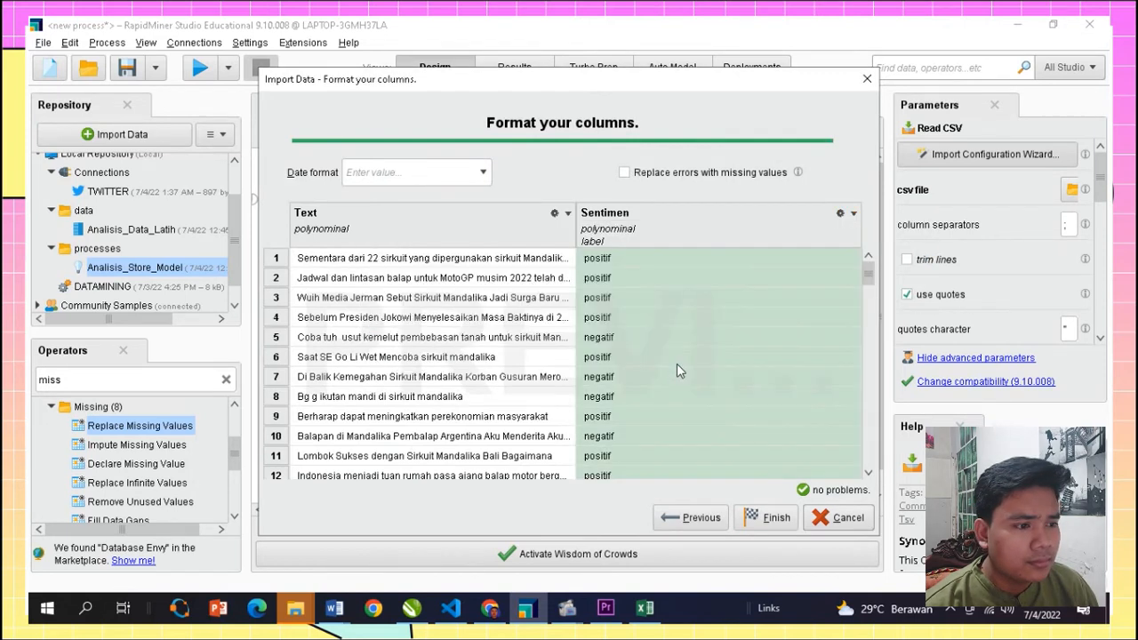
{"action": "left_click", "coordinate": [768, 517]}
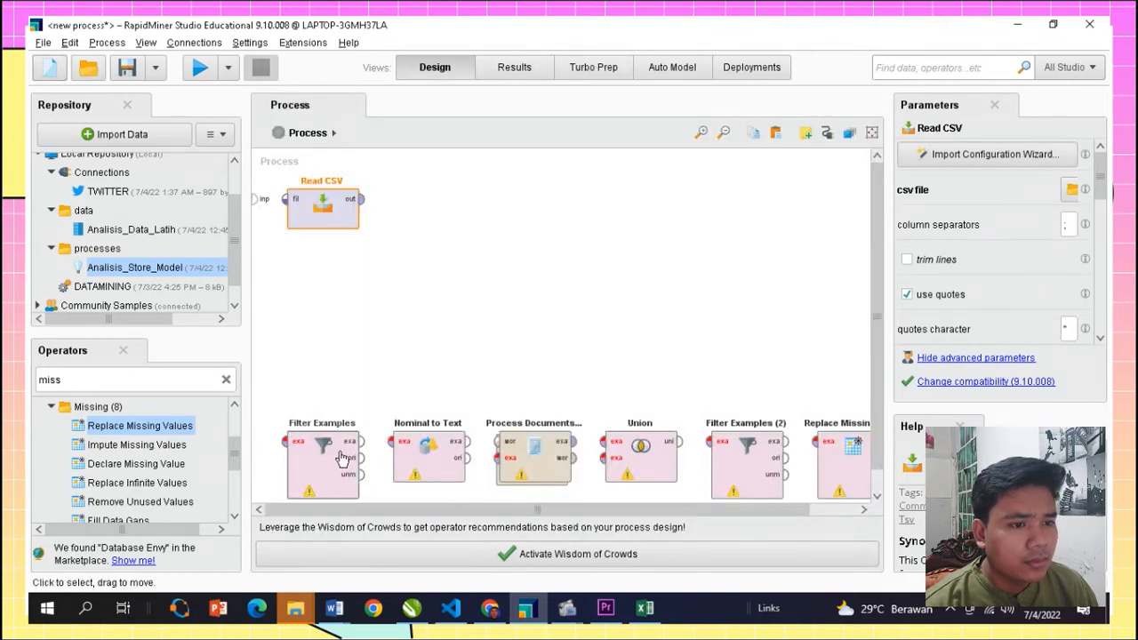
- Connect Filter Examples after Read CSV and add a filter for rows where Sentimen is missing
{"action": "left_click_drag", "start_coordinate": [342, 455], "coordinate": [451, 214]}
{"action": "left_click_drag", "start_coordinate": [361, 198], "coordinate": [392, 200]}
{"action": "left_click", "coordinate": [418, 222]}
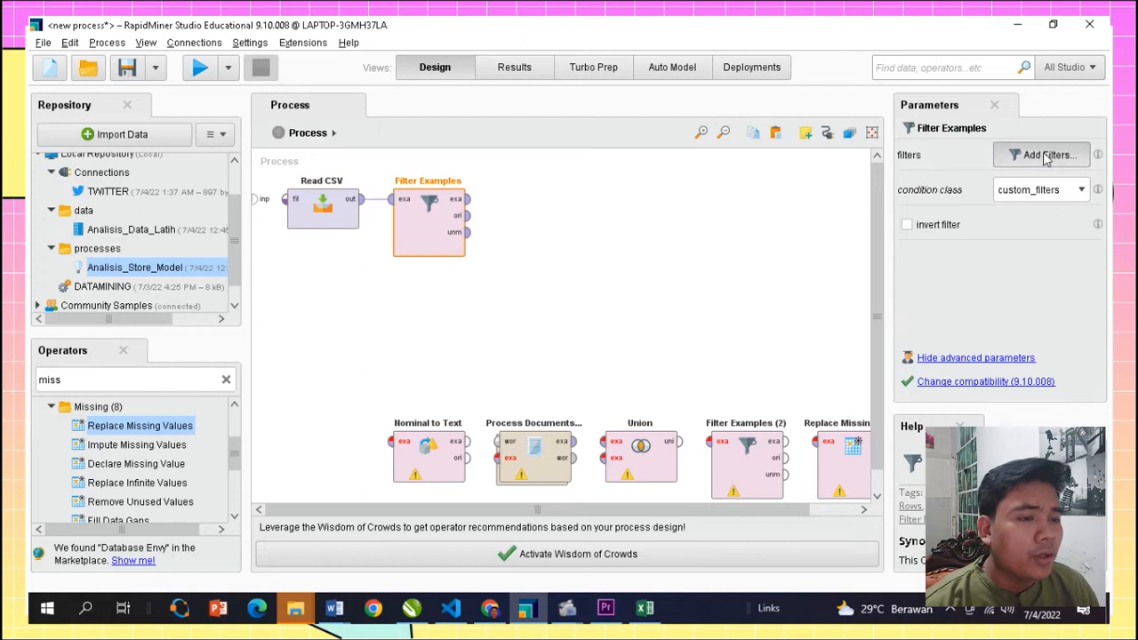
{"action": "left_click", "coordinate": [1042, 154]}
{"action": "left_click", "coordinate": [401, 172]}
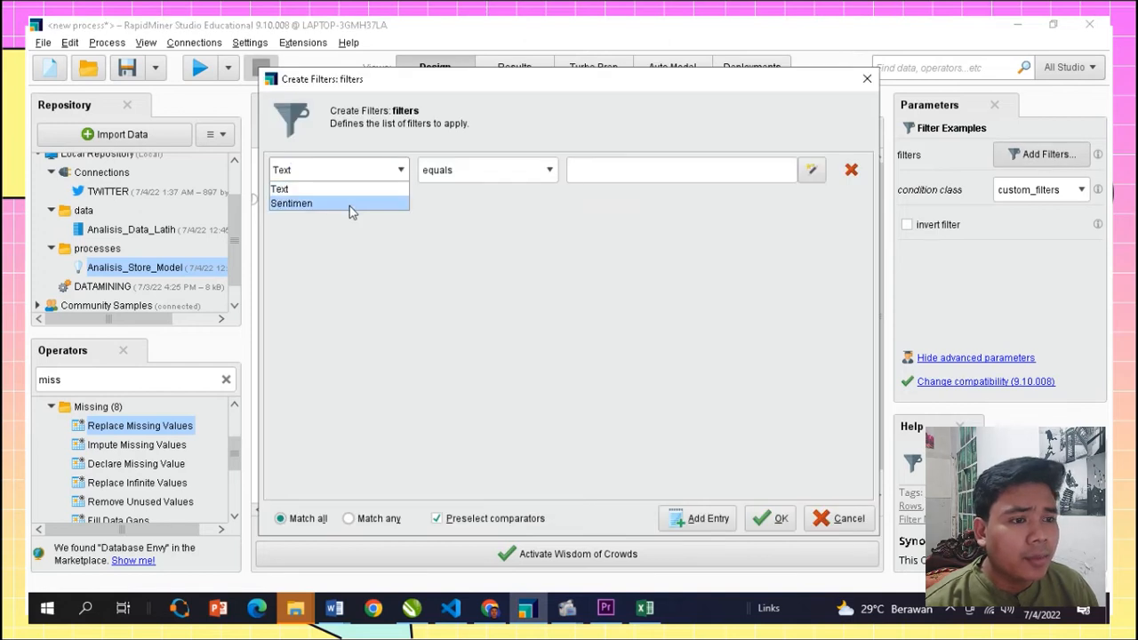
{"action": "left_click", "coordinate": [351, 207]}
{"action": "left_click", "coordinate": [503, 173]}
{"action": "scroll", "coordinate": [502, 267], "scroll_direction": "down", "scroll_amount": 1}
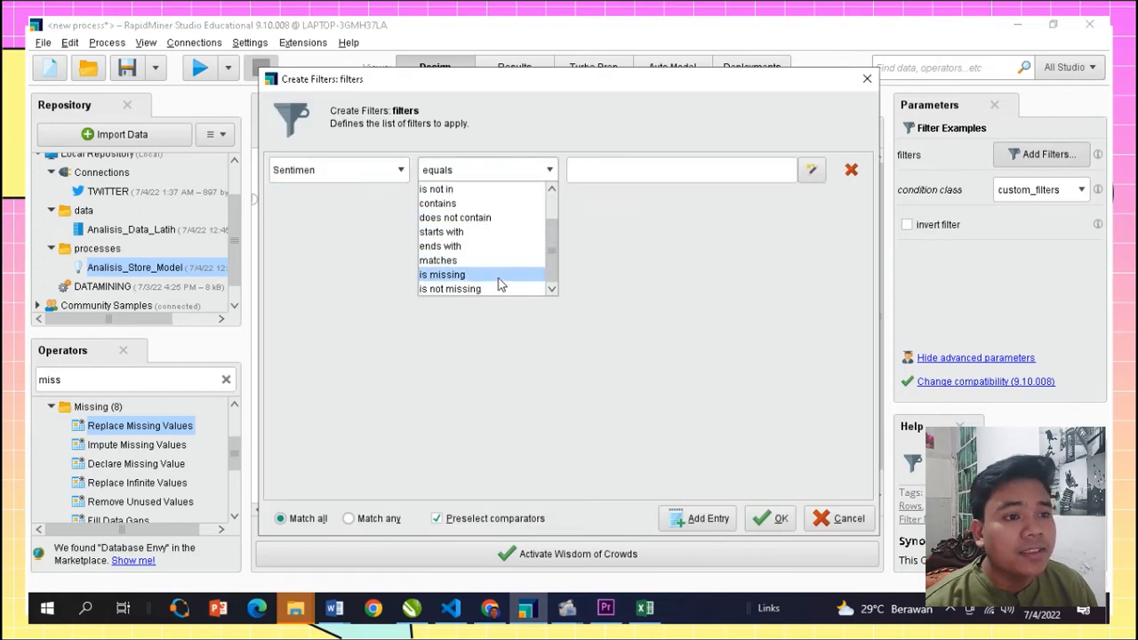
{"action": "left_click", "coordinate": [501, 275]}
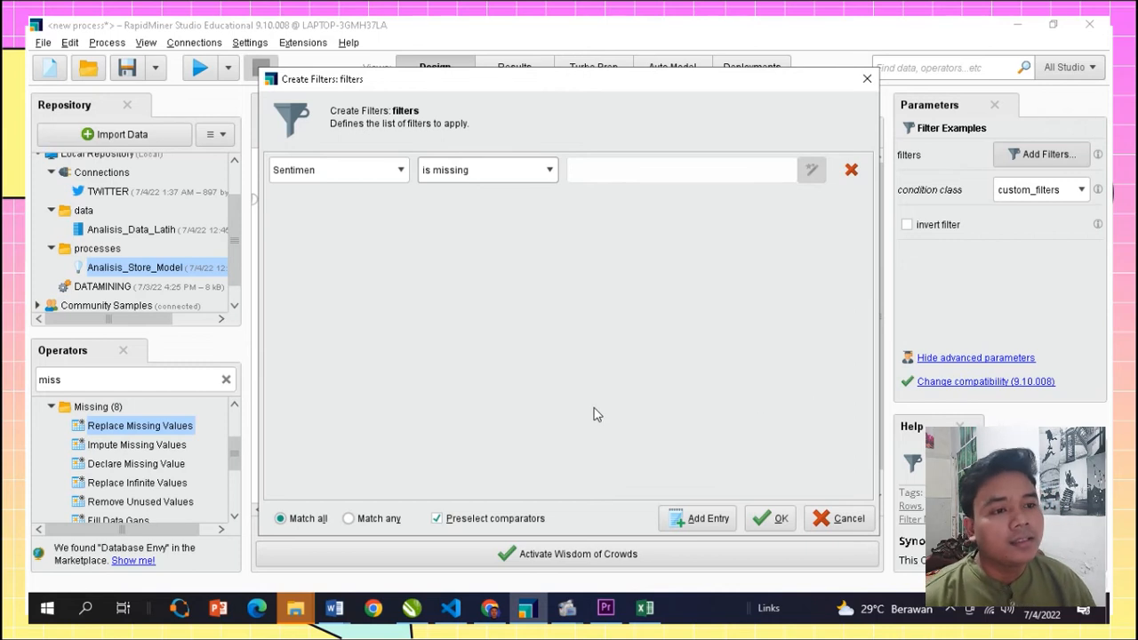
{"action": "left_click", "coordinate": [775, 519]}
- Connect Filter Examples to Nominal to Text, arranging Filter Examples below Read CSV and Nominal to Text beside Read CSV
{"action": "left_click_drag", "start_coordinate": [436, 467], "coordinate": [542, 223]}
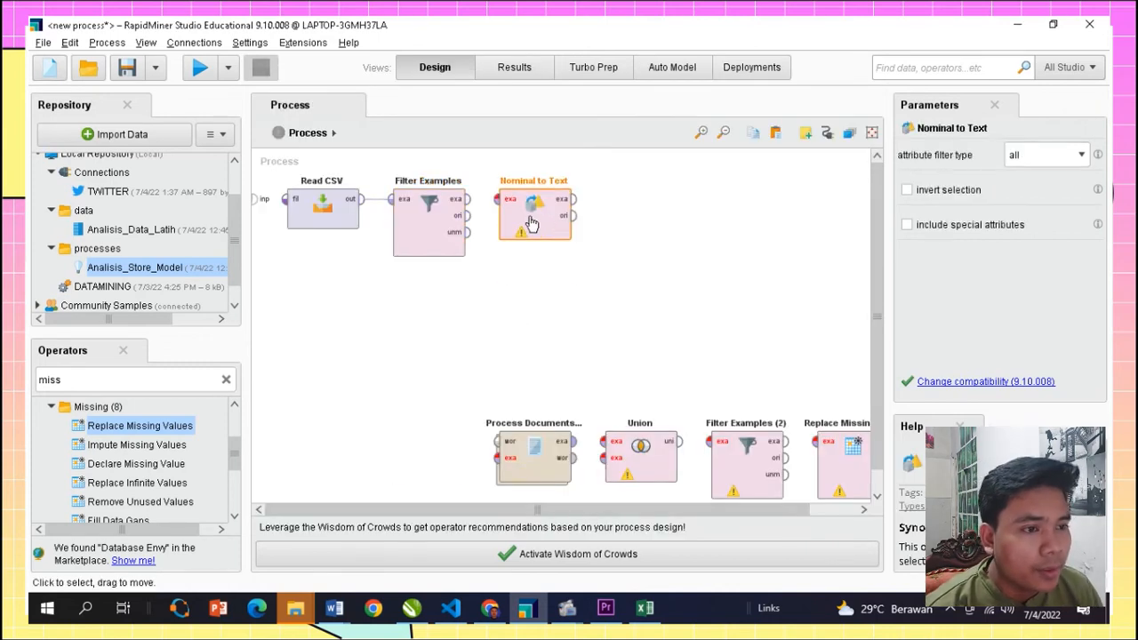
{"action": "left_click", "coordinate": [467, 199]}
{"action": "left_click", "coordinate": [500, 206]}
{"action": "left_click_drag", "start_coordinate": [430, 227], "coordinate": [326, 305]}
{"action": "left_click_drag", "start_coordinate": [537, 219], "coordinate": [432, 220]}
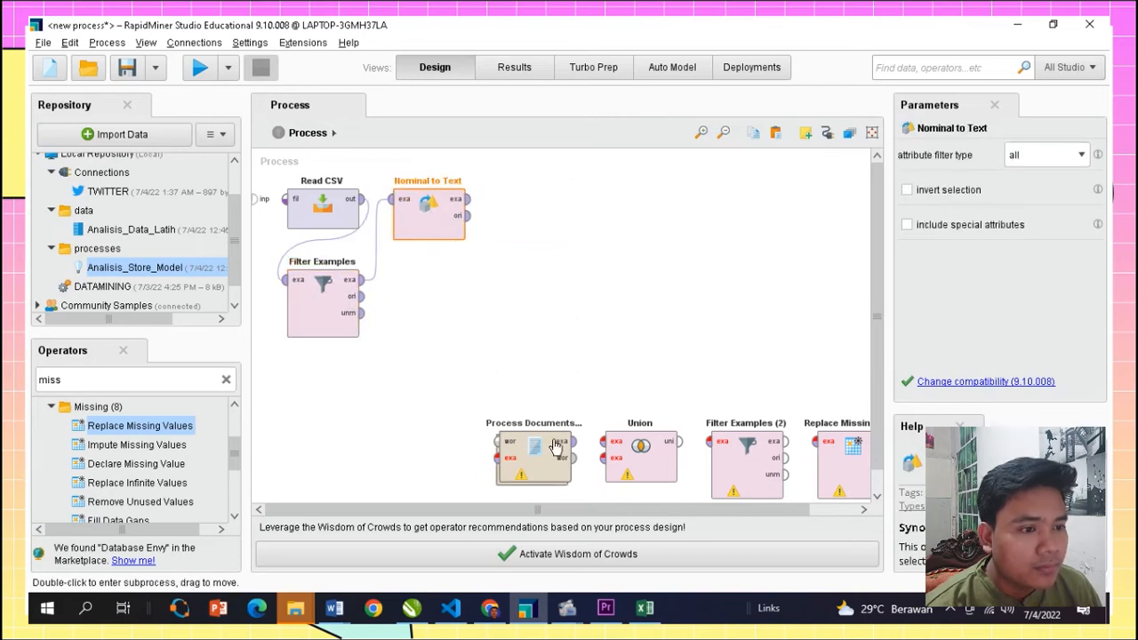
- Place Process Documents from Data under Nominal to Text, connect the two, and review its text-processing subprocess
{"action": "left_click_drag", "start_coordinate": [553, 464], "coordinate": [553, 304]}
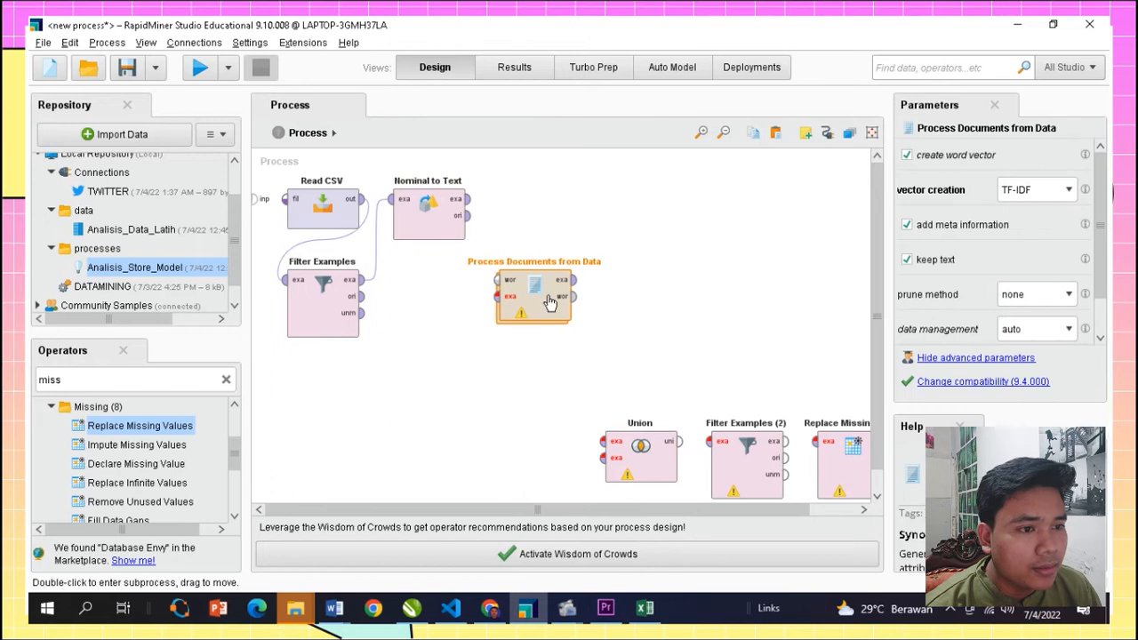
{"action": "left_click_drag", "start_coordinate": [471, 206], "coordinate": [439, 307]}
{"action": "double_click", "coordinate": [440, 307]}
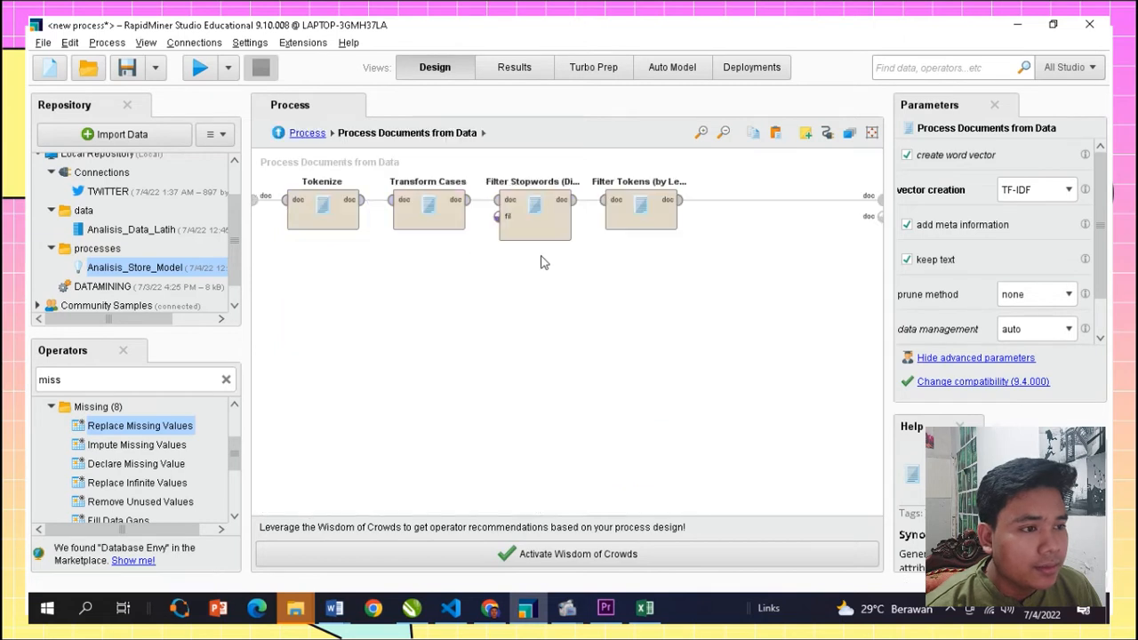
{"action": "left_click", "coordinate": [305, 134]}
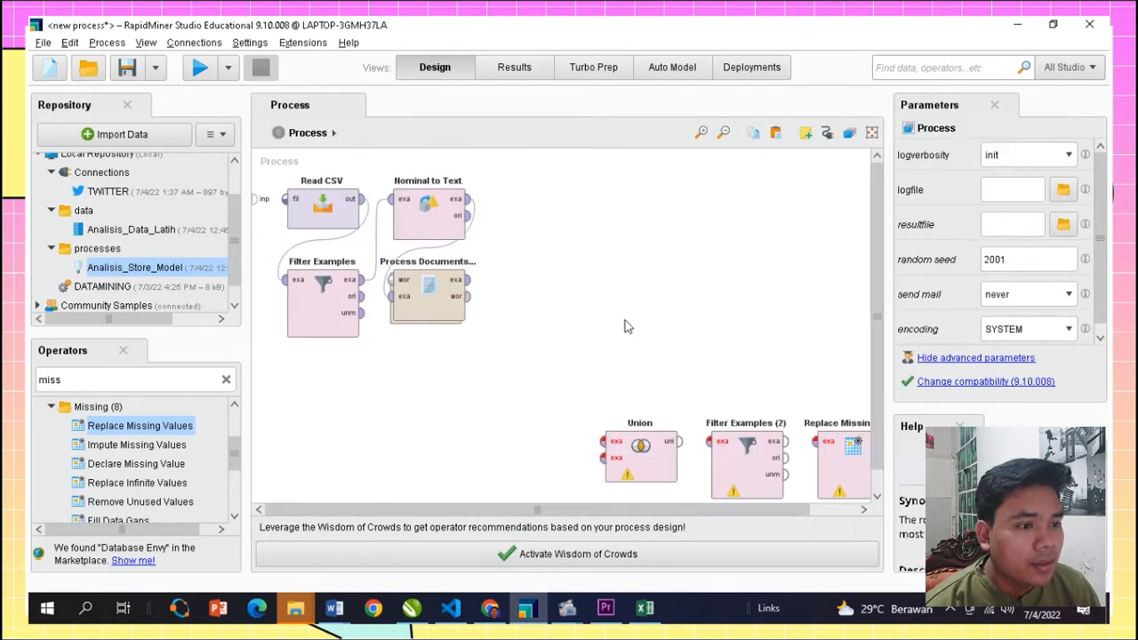
- Place Union in the upper row after Nominal to Text and add a Retrieve operator for Analisis_Data_Latih below it
{"action": "left_click_drag", "start_coordinate": [641, 447], "coordinate": [593, 250]}
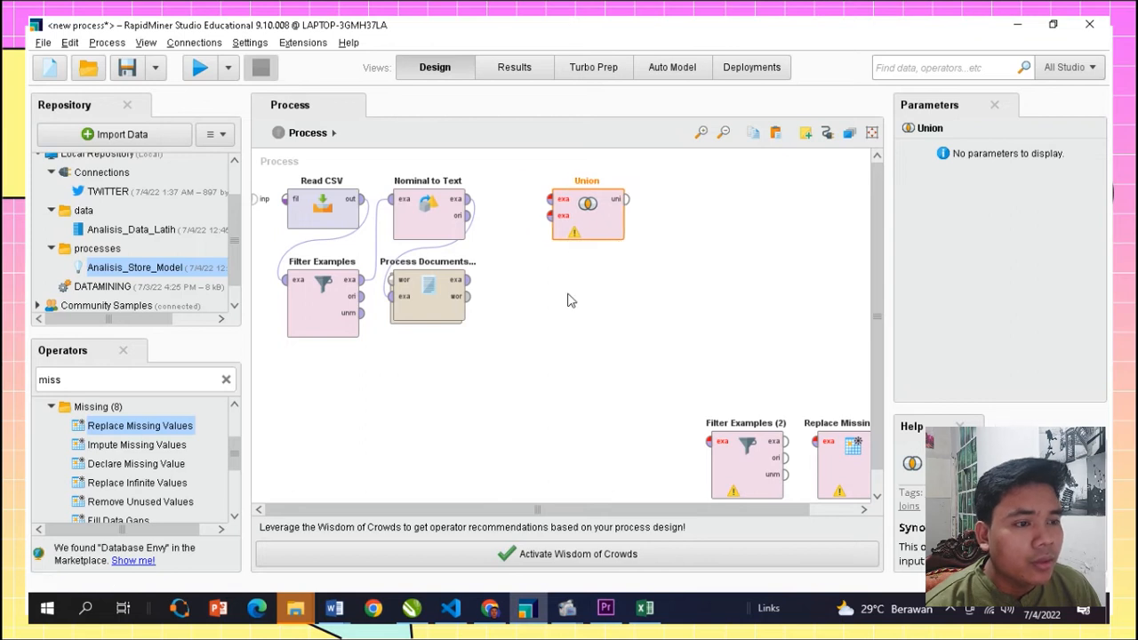
{"action": "left_click", "coordinate": [570, 301]}
{"action": "left_click", "coordinate": [578, 214]}
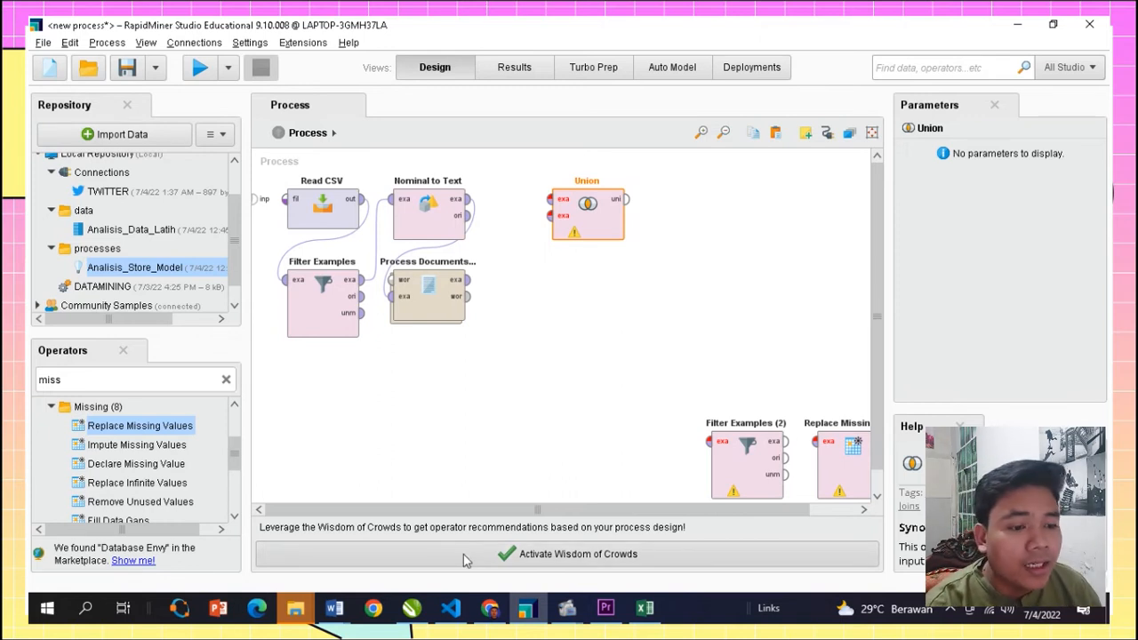
{"action": "left_click", "coordinate": [492, 610]}
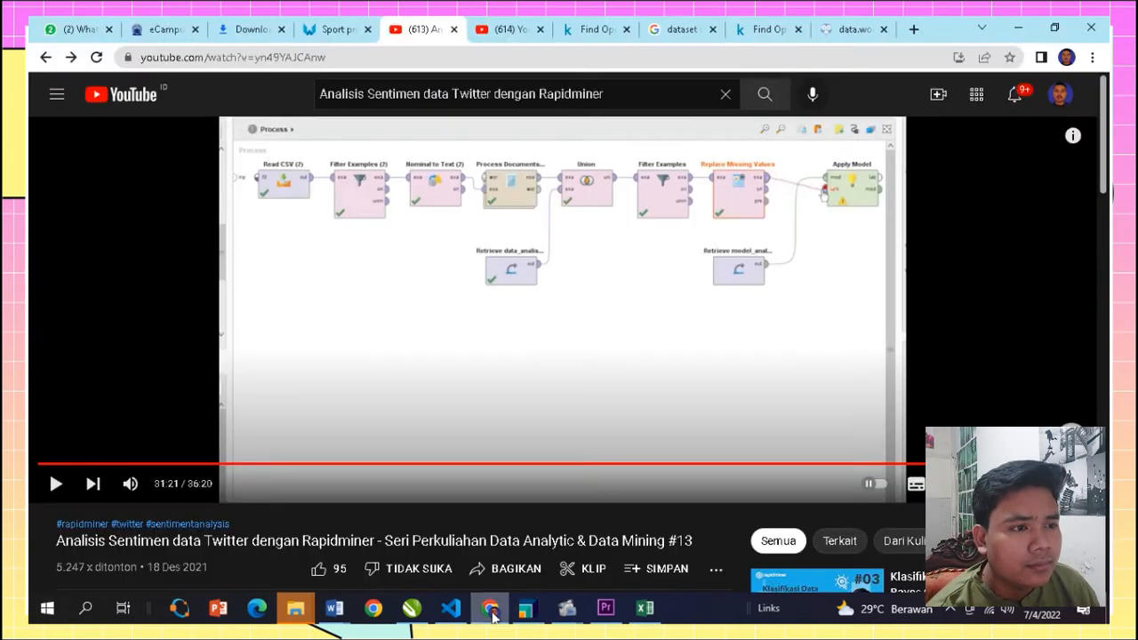
{"action": "left_click", "coordinate": [492, 612]}
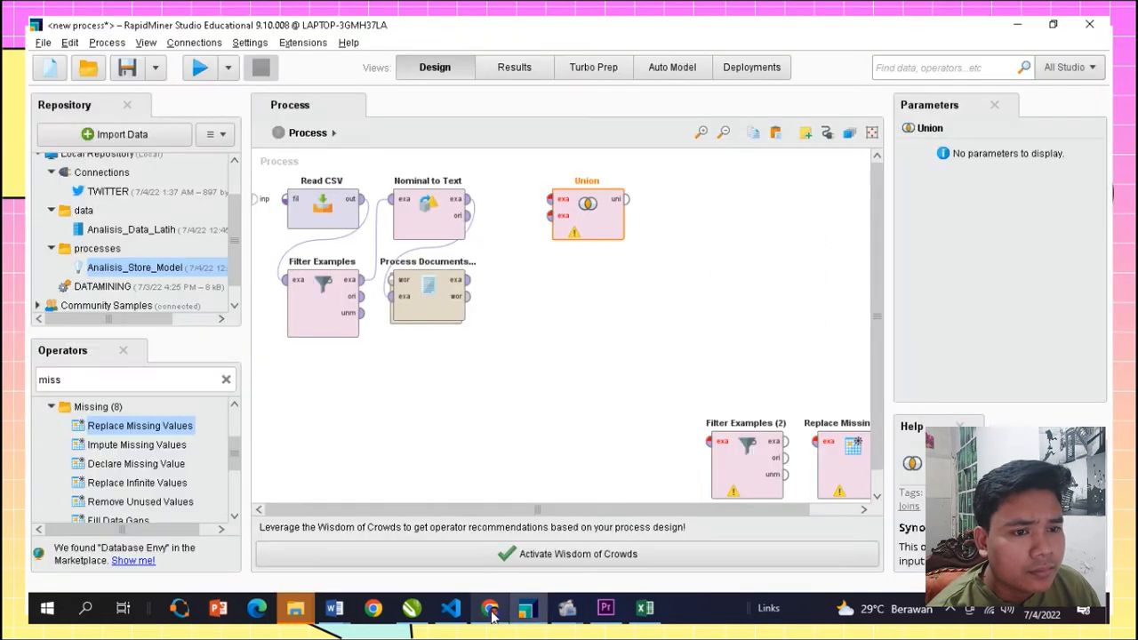
{"action": "left_click_drag", "start_coordinate": [116, 233], "coordinate": [525, 304]}
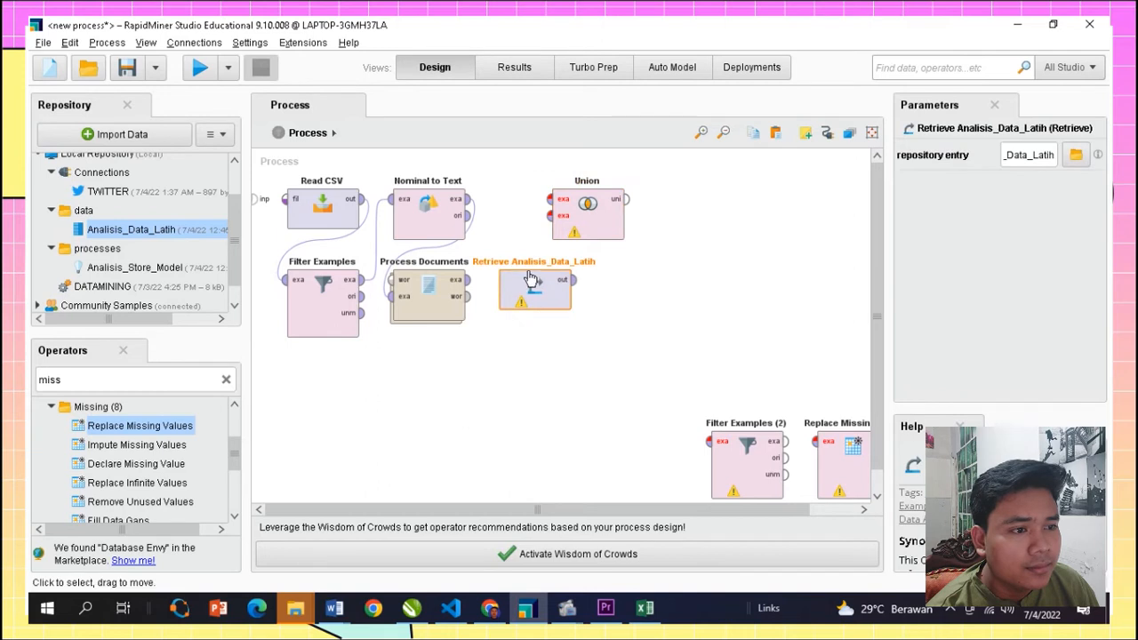
- Connect the outputs of Process Documents from Data and Retrieve Analisis_Data_Latih to the two inputs of Union
{"action": "left_click", "coordinate": [491, 611]}
{"action": "left_click", "coordinate": [491, 611]}
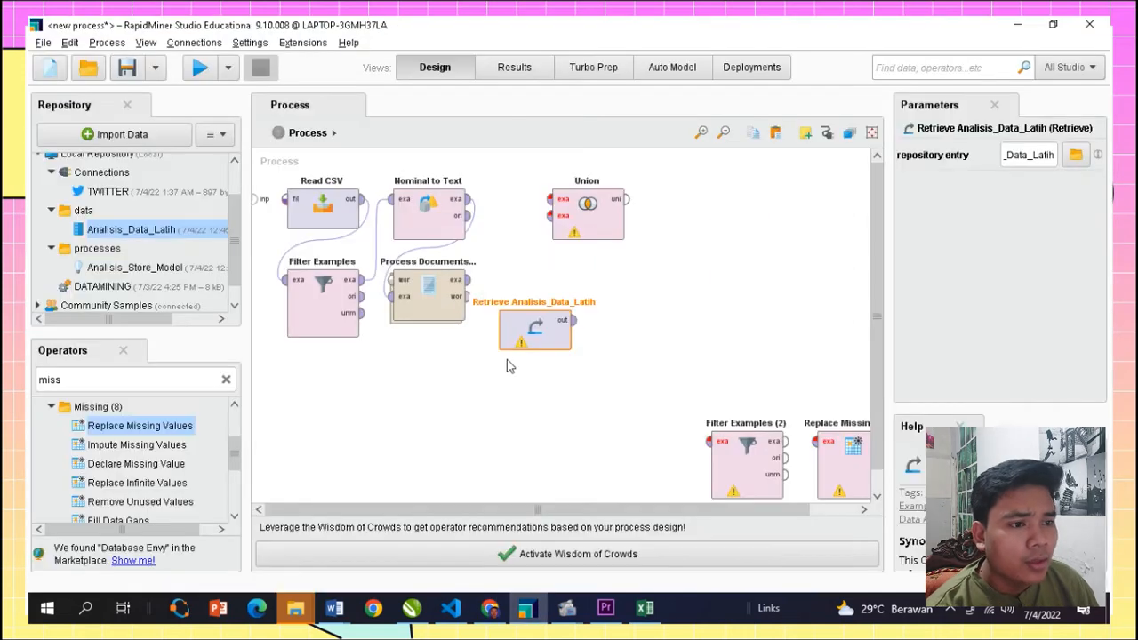
{"action": "left_click", "coordinate": [469, 280]}
{"action": "left_click", "coordinate": [546, 203]}
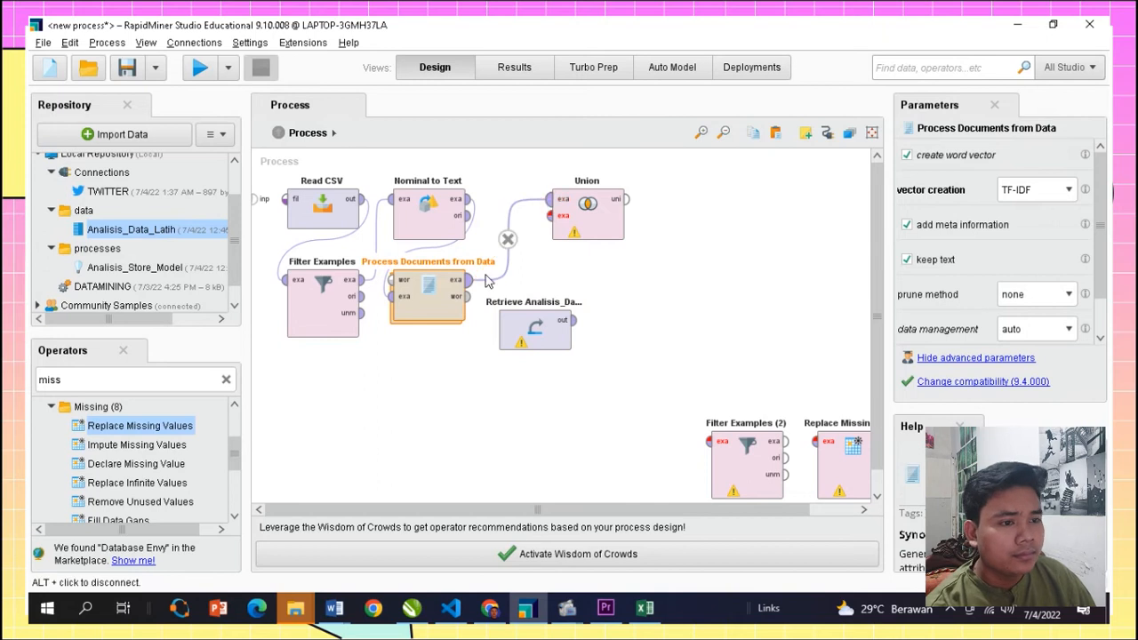
{"action": "left_click", "coordinate": [536, 331]}
{"action": "left_click", "coordinate": [549, 216]}
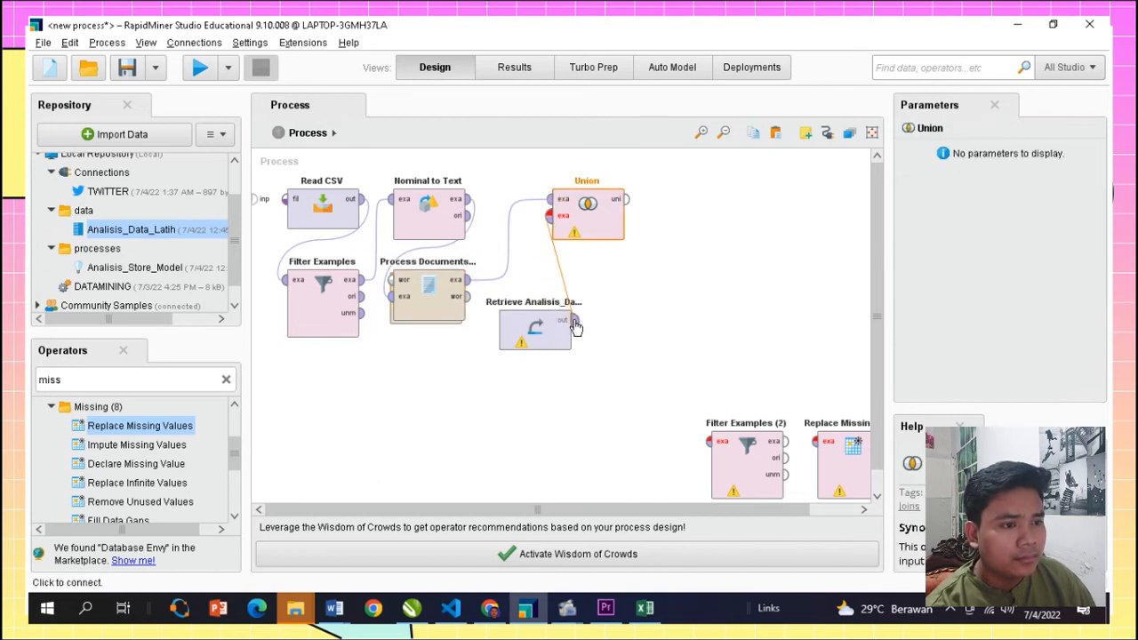
{"action": "left_click", "coordinate": [574, 320]}
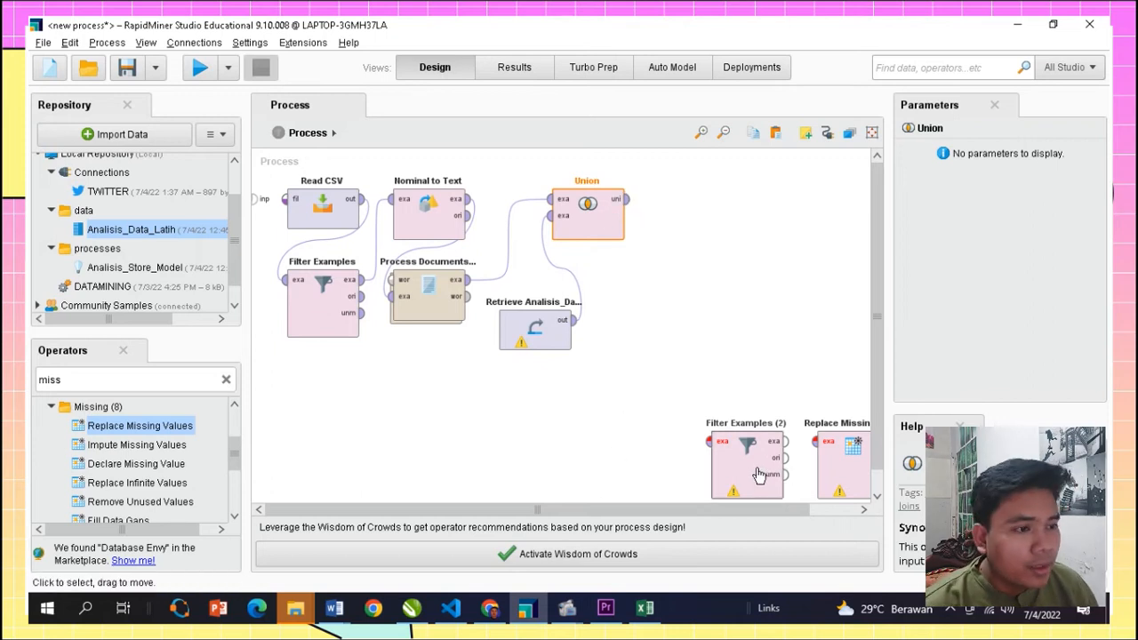
- Place Filter Examples (2) in the upper row after Union and connect Union's output to it
{"action": "left_click_drag", "start_coordinate": [761, 470], "coordinate": [709, 227]}
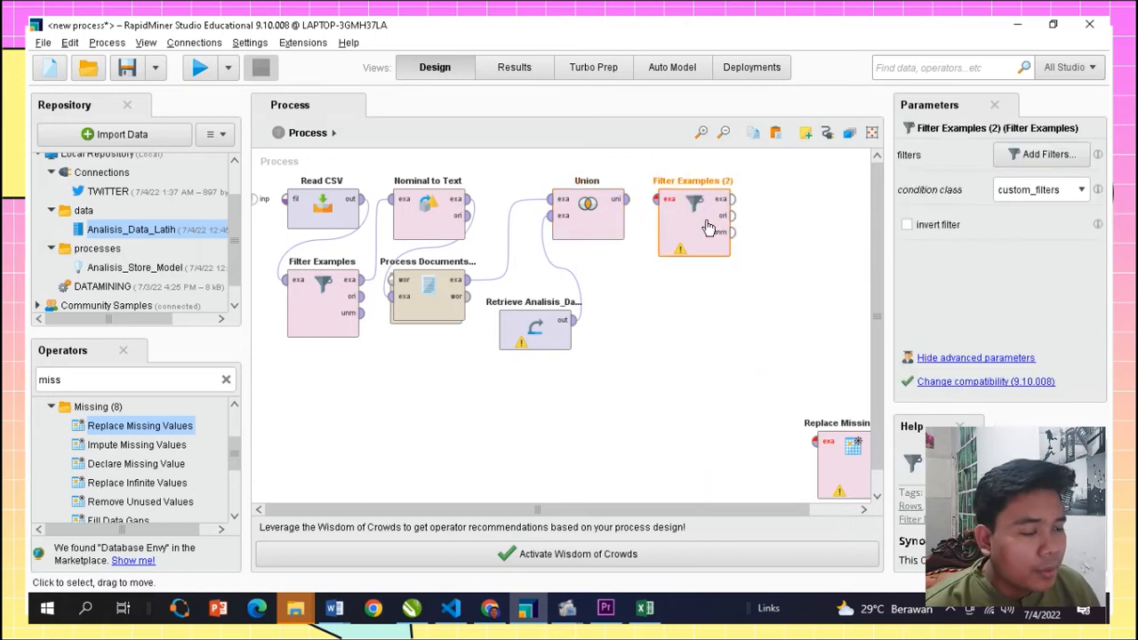
{"action": "left_click", "coordinate": [612, 203]}
{"action": "left_click", "coordinate": [658, 199]}
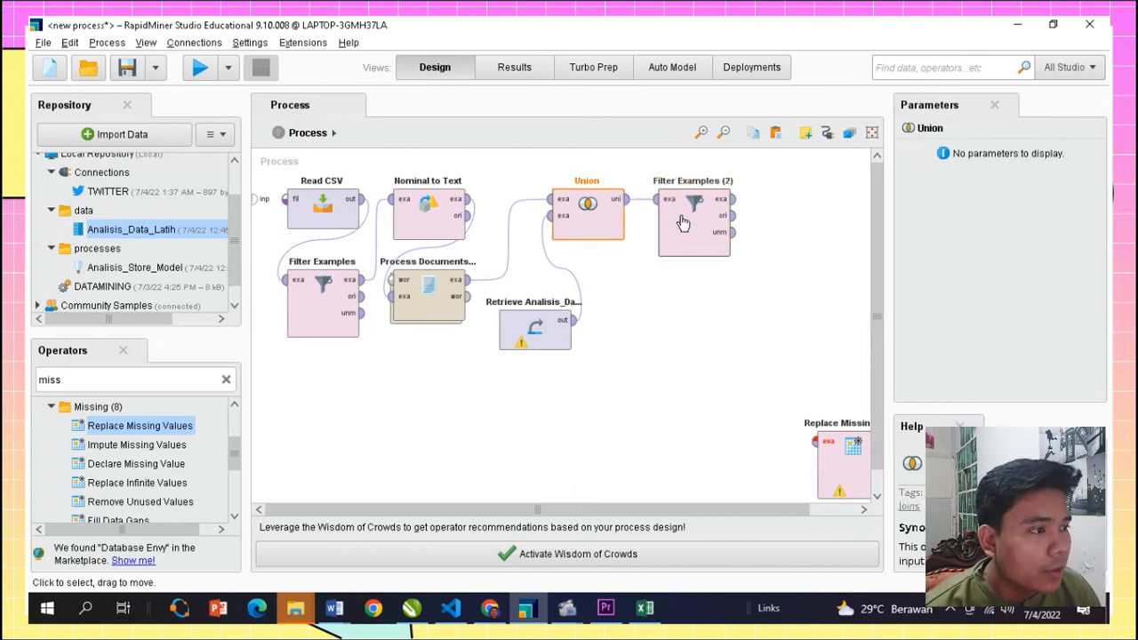
- Add a filter to Filter Examples (2) for rows where Sentimen is missing
{"action": "left_click", "coordinate": [1042, 157]}
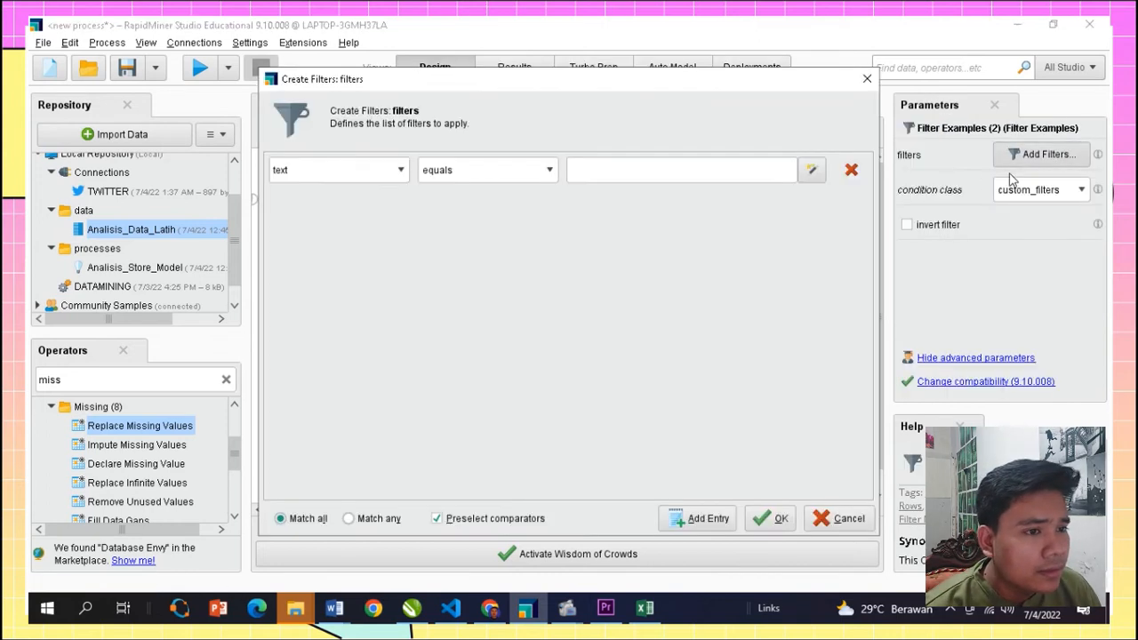
{"action": "left_click", "coordinate": [399, 170]}
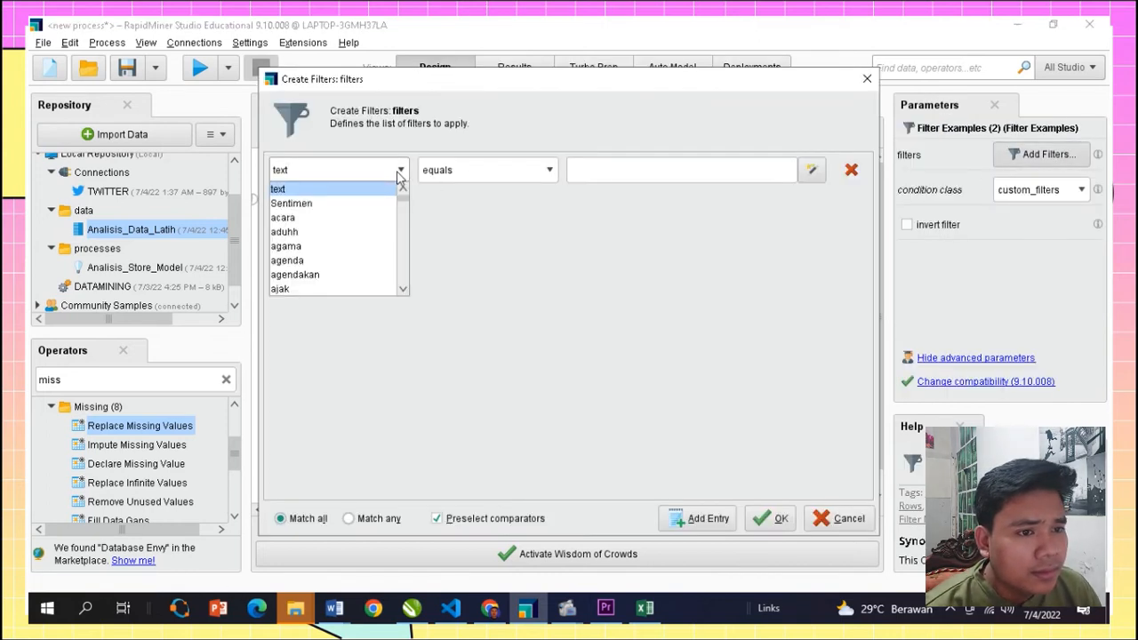
{"action": "left_click", "coordinate": [333, 204]}
{"action": "left_click", "coordinate": [473, 177]}
{"action": "scroll", "coordinate": [481, 227], "scroll_direction": "down", "scroll_amount": 1}
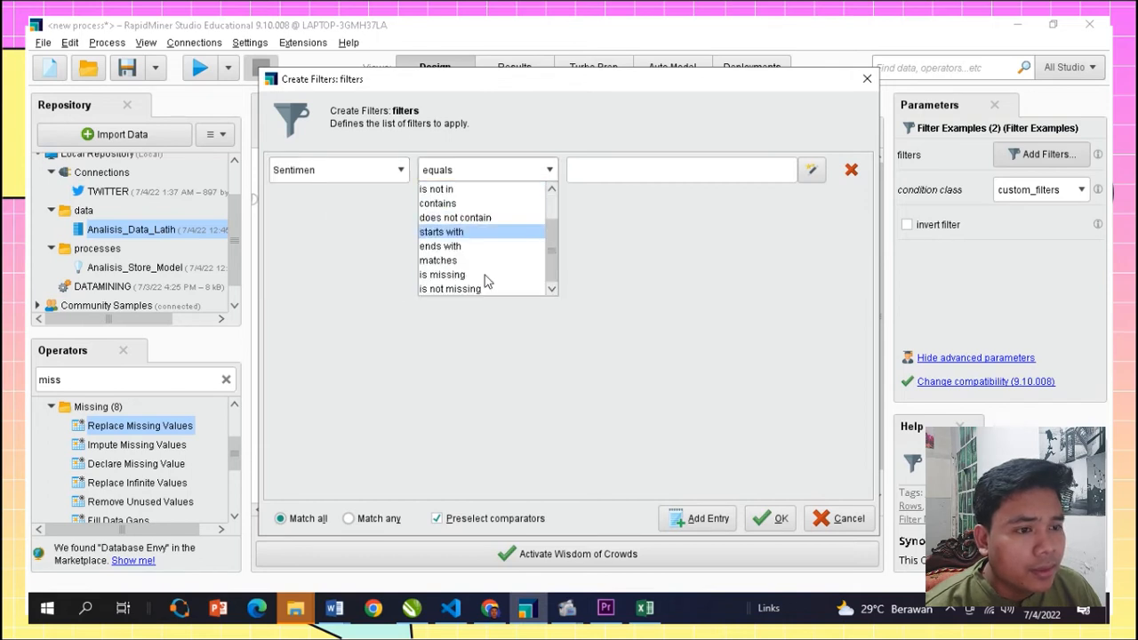
{"action": "left_click", "coordinate": [483, 277]}
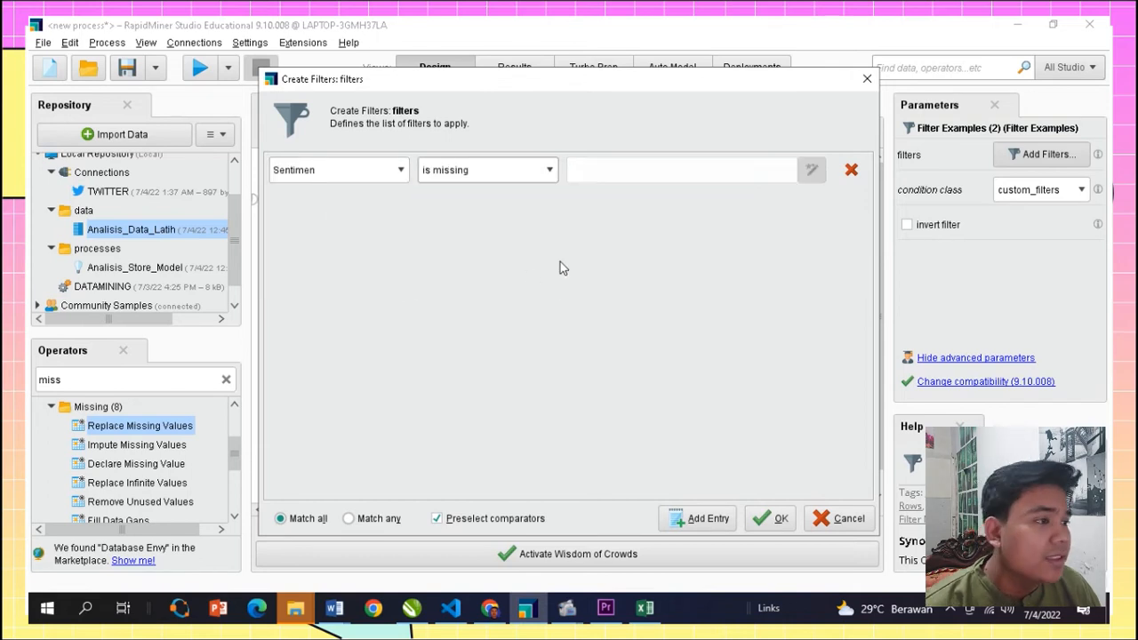
{"action": "left_click", "coordinate": [460, 171]}
{"action": "scroll", "coordinate": [498, 263], "scroll_direction": "up", "scroll_amount": 1}
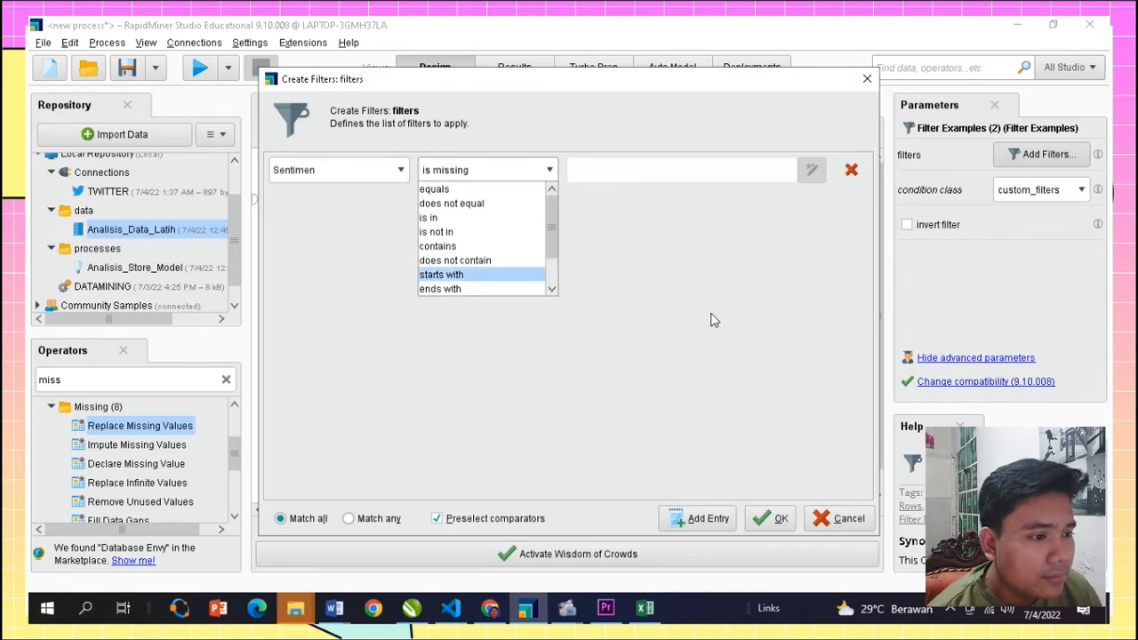
{"action": "left_click", "coordinate": [781, 449]}
{"action": "left_click", "coordinate": [772, 519]}
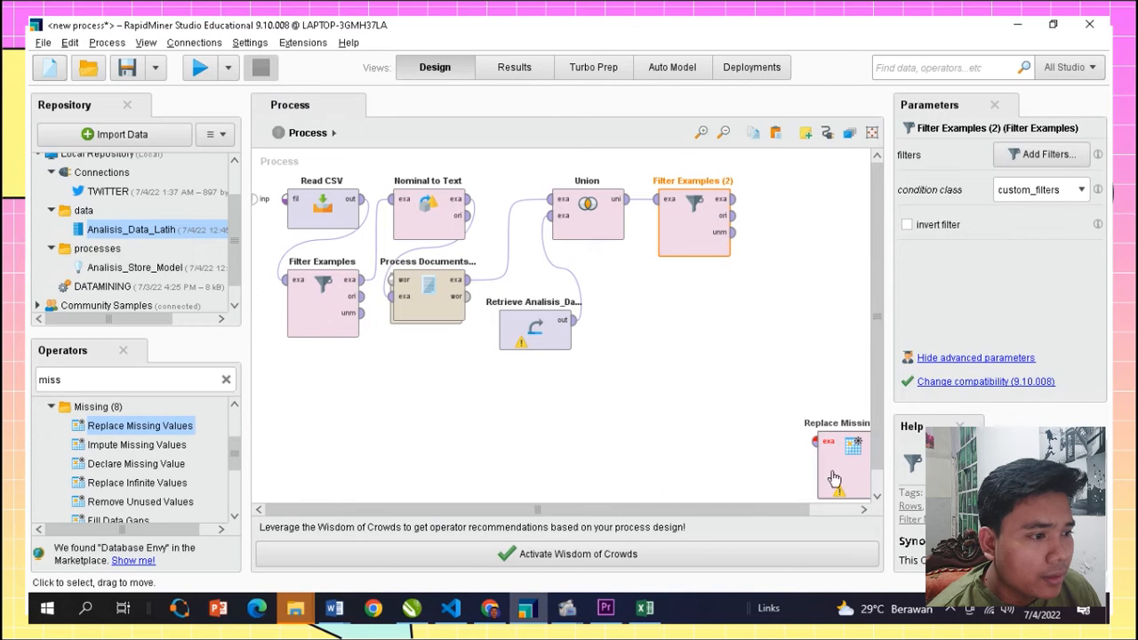
- Connect the example output of Filter Examples (2) directly to the first process result port and run the process
{"action": "left_click_drag", "start_coordinate": [831, 467], "coordinate": [695, 429]}
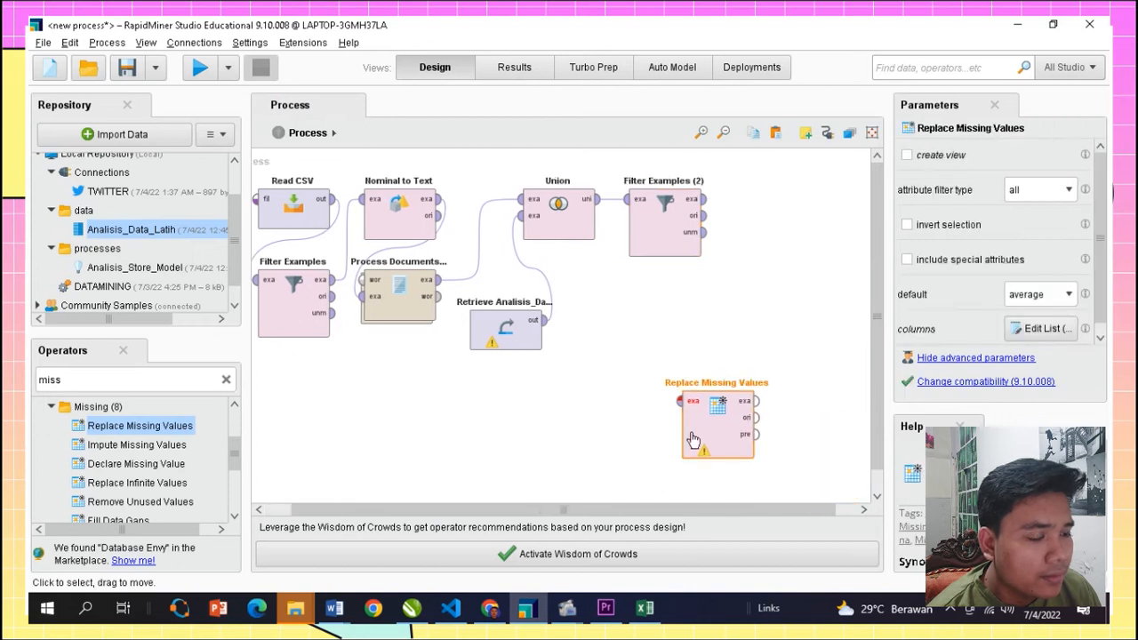
{"action": "left_click", "coordinate": [492, 610]}
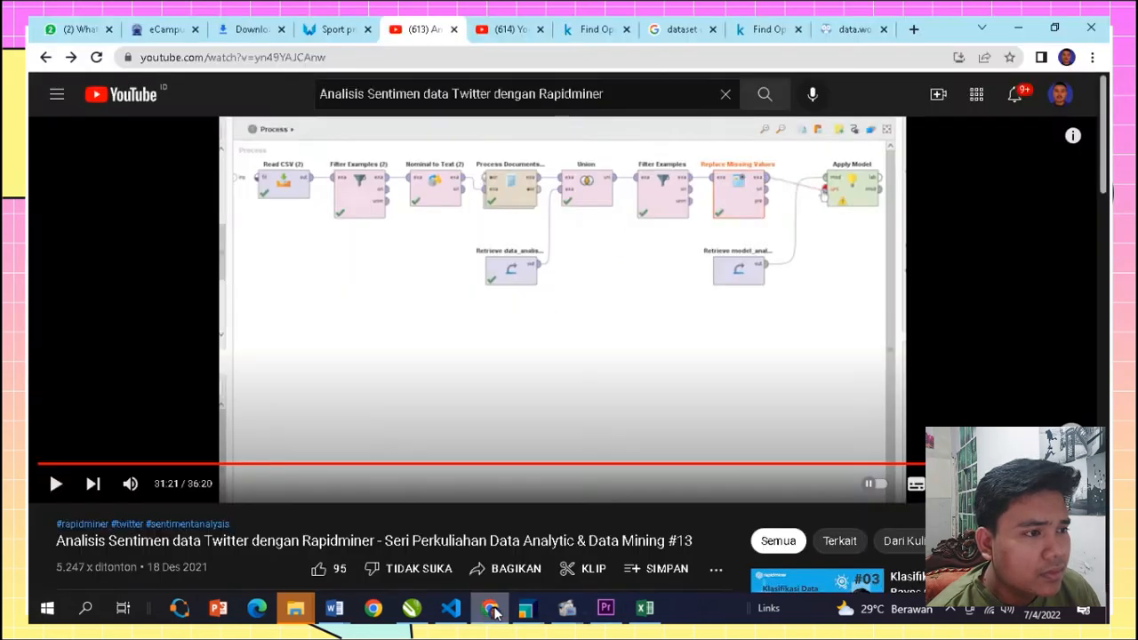
{"action": "left_click", "coordinate": [492, 609]}
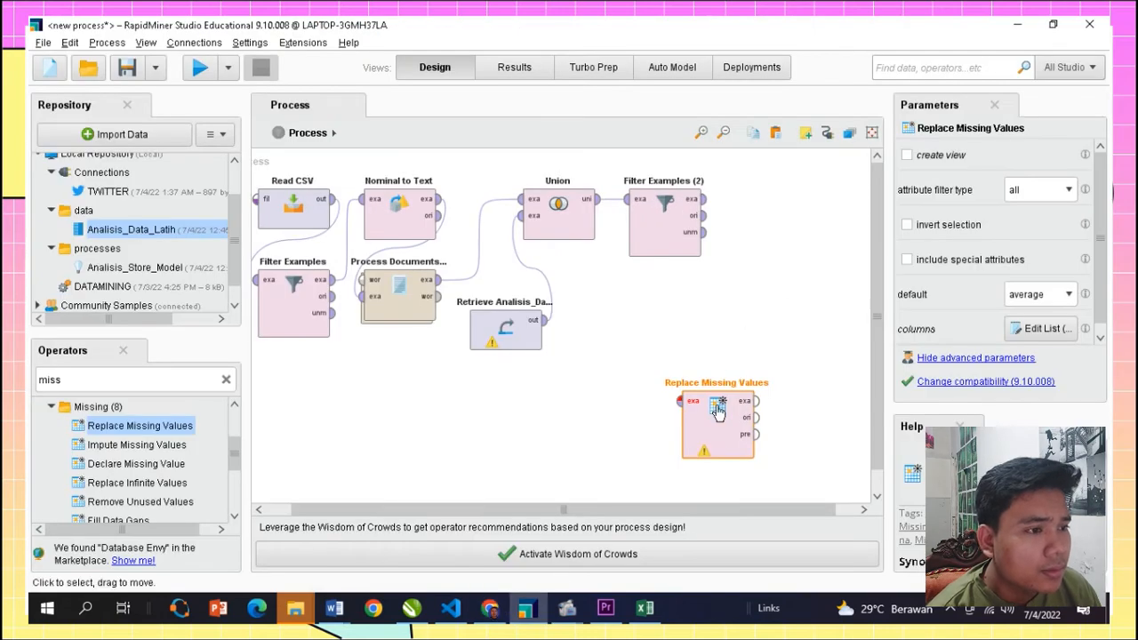
{"action": "left_click", "coordinate": [704, 199]}
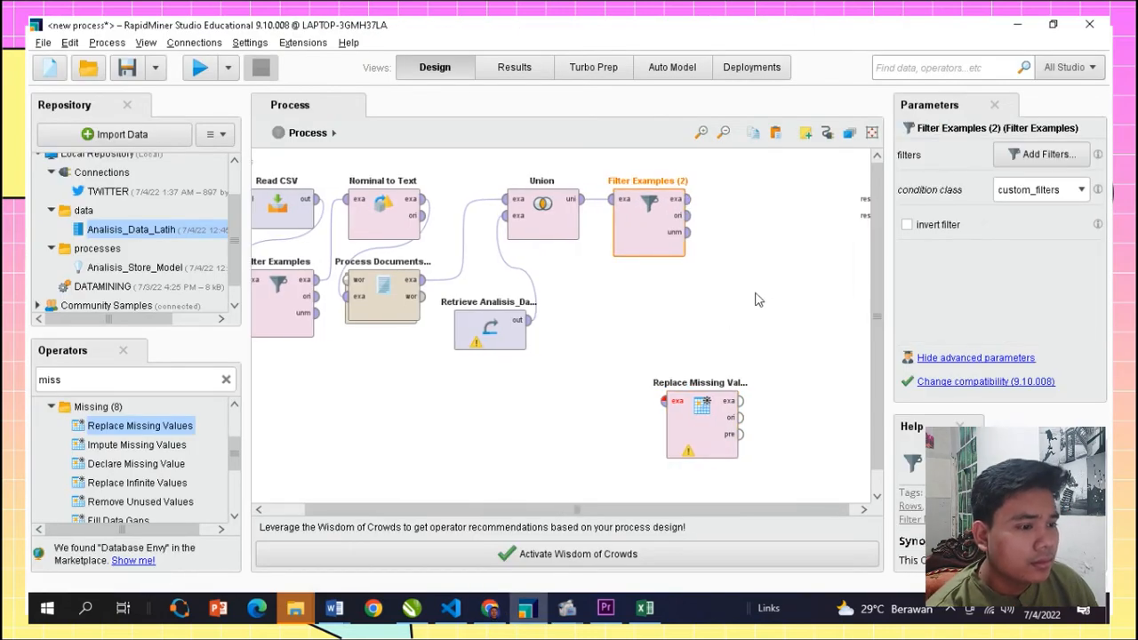
{"action": "left_click_drag", "start_coordinate": [633, 516], "coordinate": [703, 509]}
{"action": "left_click", "coordinate": [680, 199]}
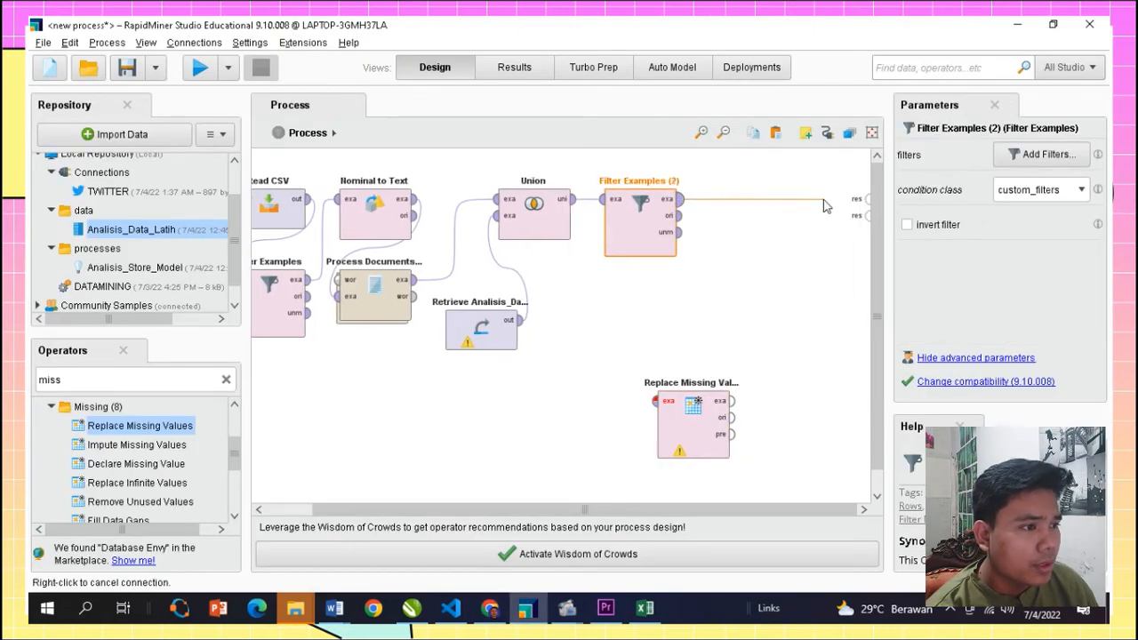
{"action": "left_click", "coordinate": [867, 199]}
{"action": "key", "text": "F11"}
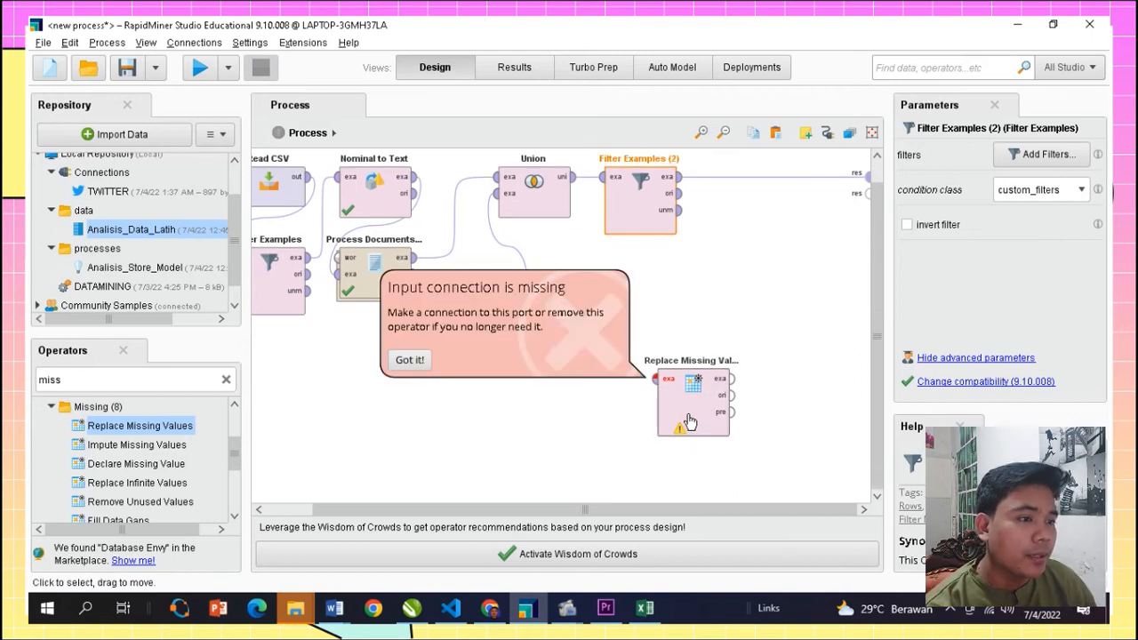
- Place Replace Missing Values in the upper row after Filter Examples (2) and connect the two operators
{"action": "left_click_drag", "start_coordinate": [690, 422], "coordinate": [775, 207]}
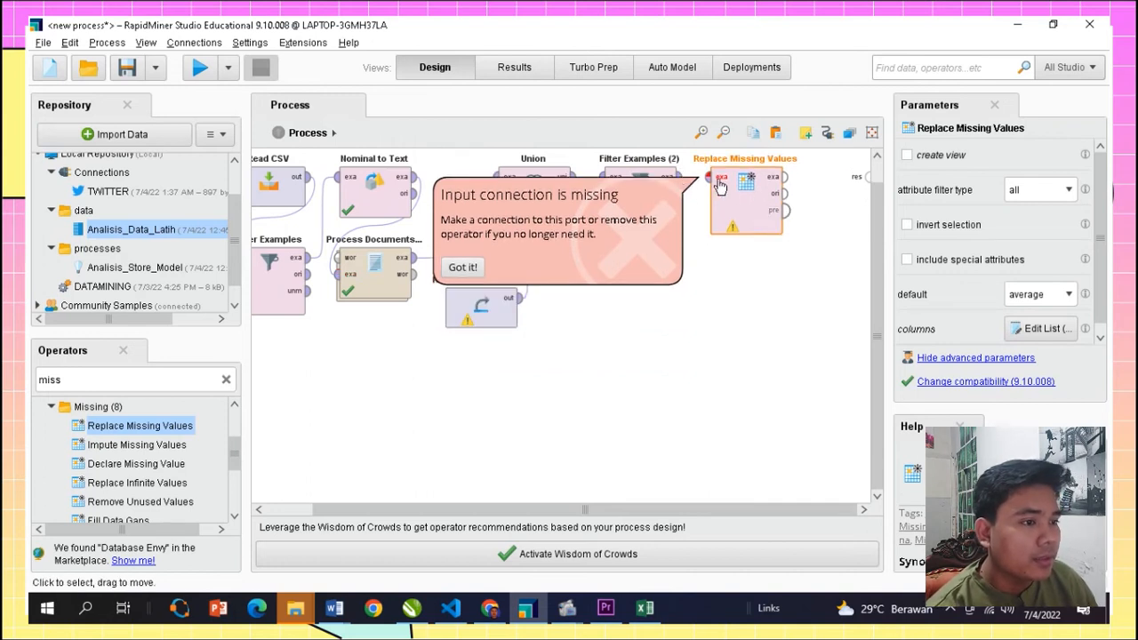
{"action": "left_click", "coordinate": [462, 267]}
{"action": "left_click", "coordinate": [679, 178]}
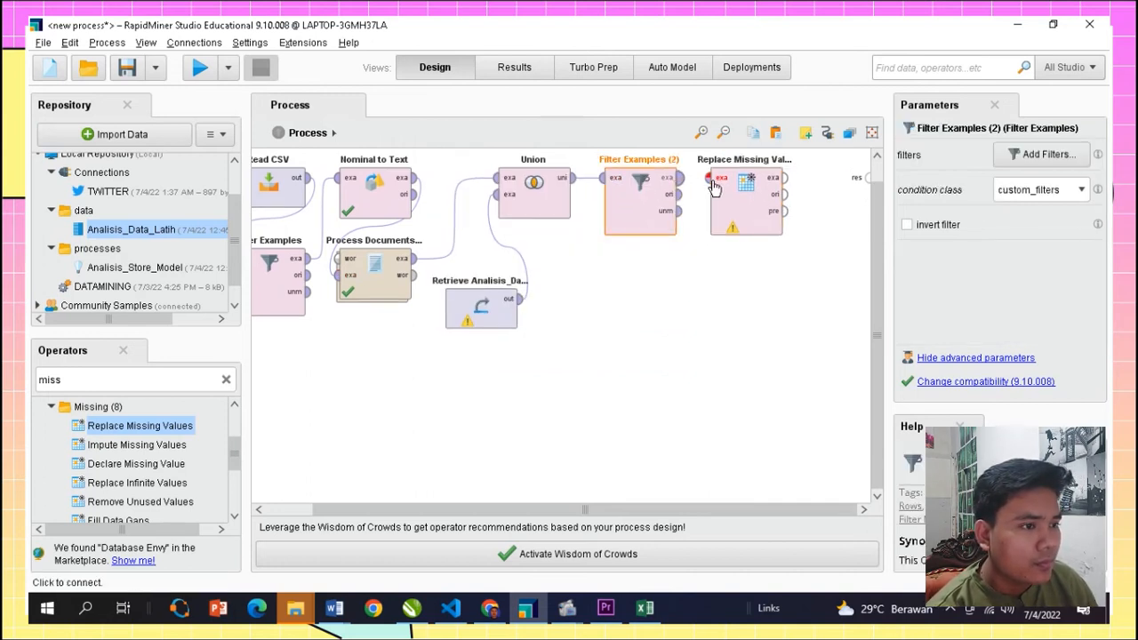
{"action": "left_click", "coordinate": [712, 181]}
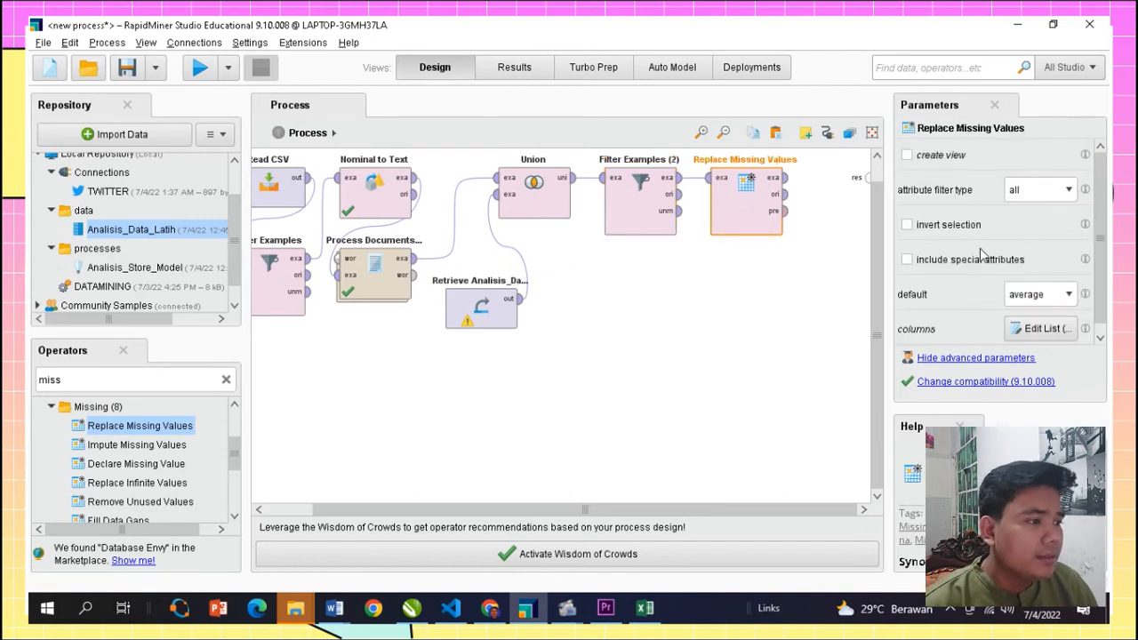
- Set the default replacement of Replace Missing Values to zero
{"action": "scroll", "coordinate": [1031, 293], "scroll_direction": "down", "scroll_amount": 1}
{"action": "left_click", "coordinate": [1039, 285]}
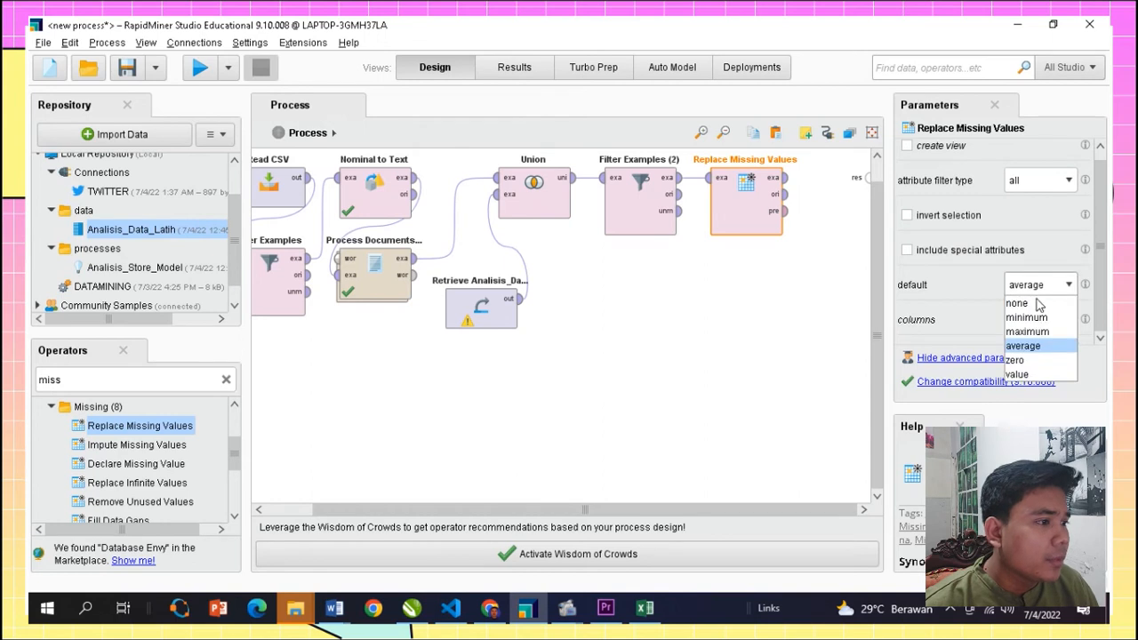
{"action": "left_click", "coordinate": [1016, 360]}
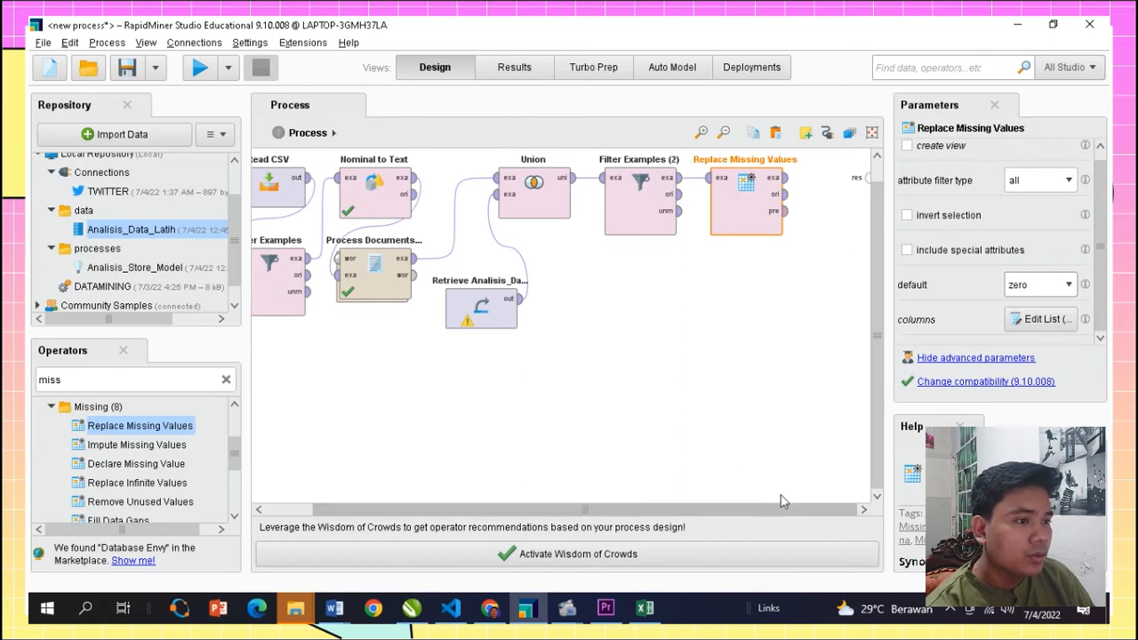
- Connect Replace Missing Values to the first process result port and run the process to check the resulting example set
{"action": "left_click", "coordinate": [784, 177]}
{"action": "left_click", "coordinate": [867, 177]}
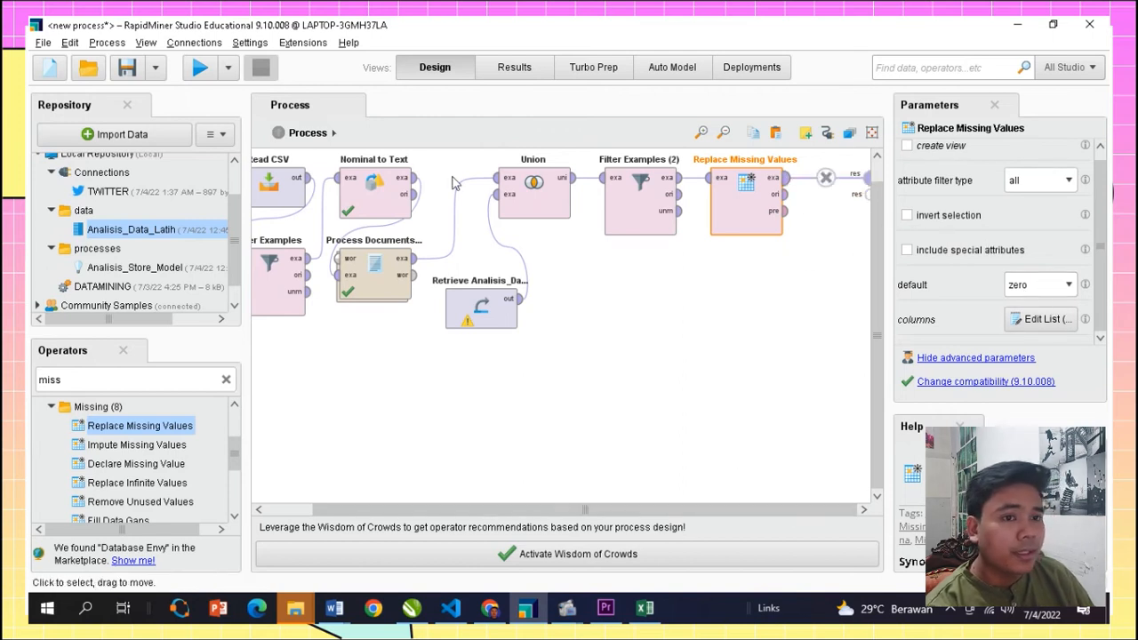
{"action": "left_click", "coordinate": [199, 71]}
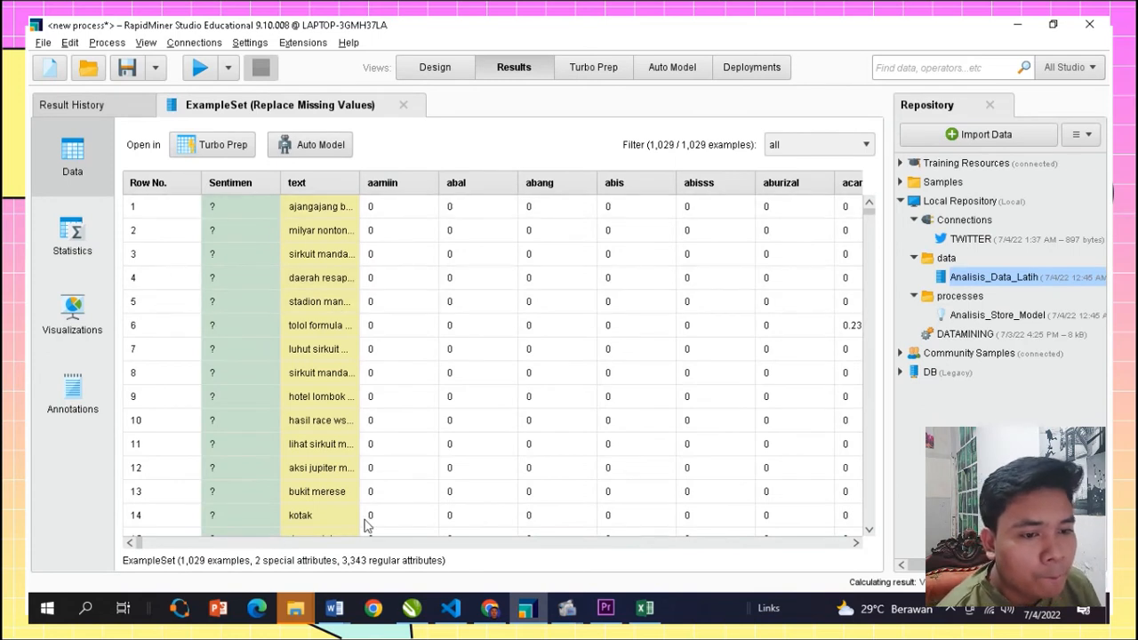
{"action": "left_click_drag", "start_coordinate": [136, 544], "coordinate": [30, 542]}
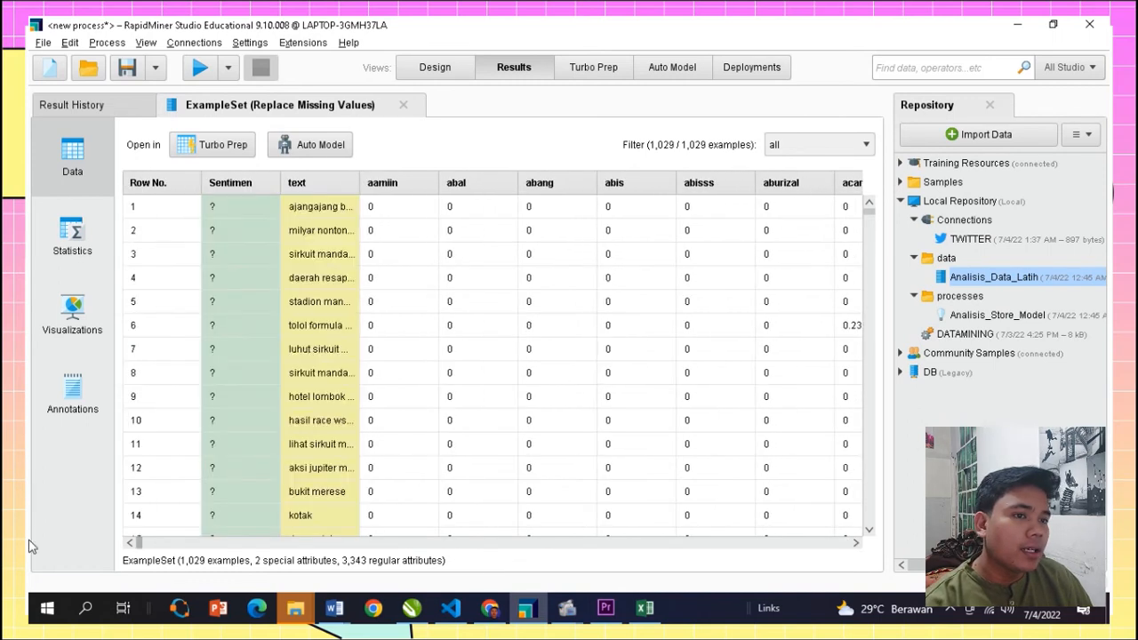
{"action": "left_click", "coordinate": [407, 62]}
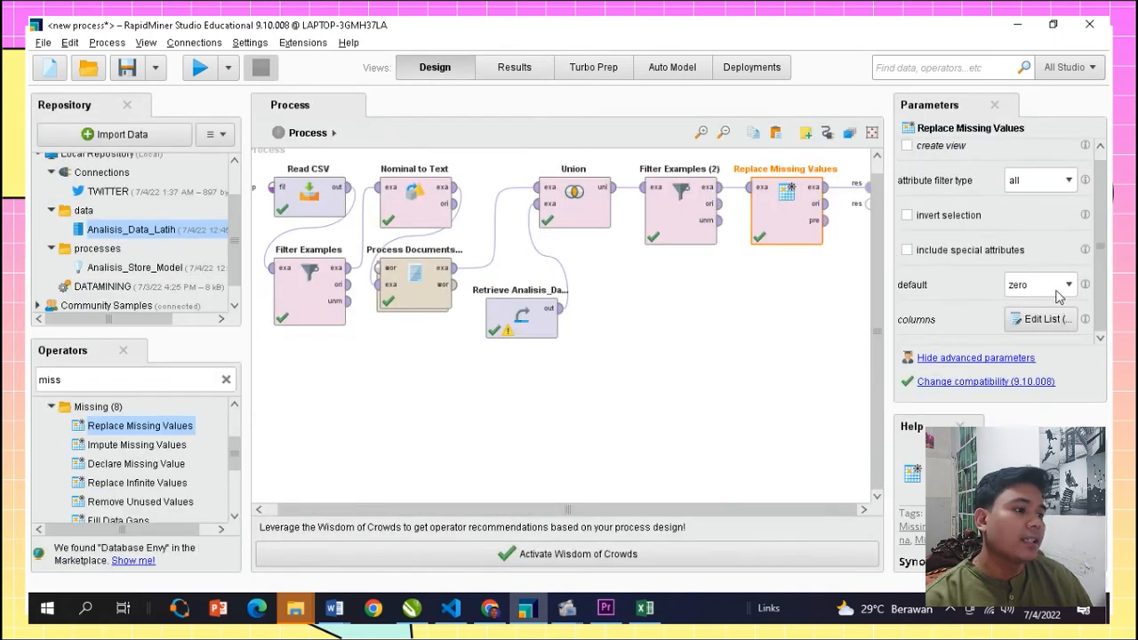
- Try average as the default of Replace Missing Values and rerun the process to inspect the word columns through the last one
{"action": "left_click", "coordinate": [1059, 285]}
{"action": "scroll", "coordinate": [1030, 329], "scroll_direction": "up", "scroll_amount": 1}
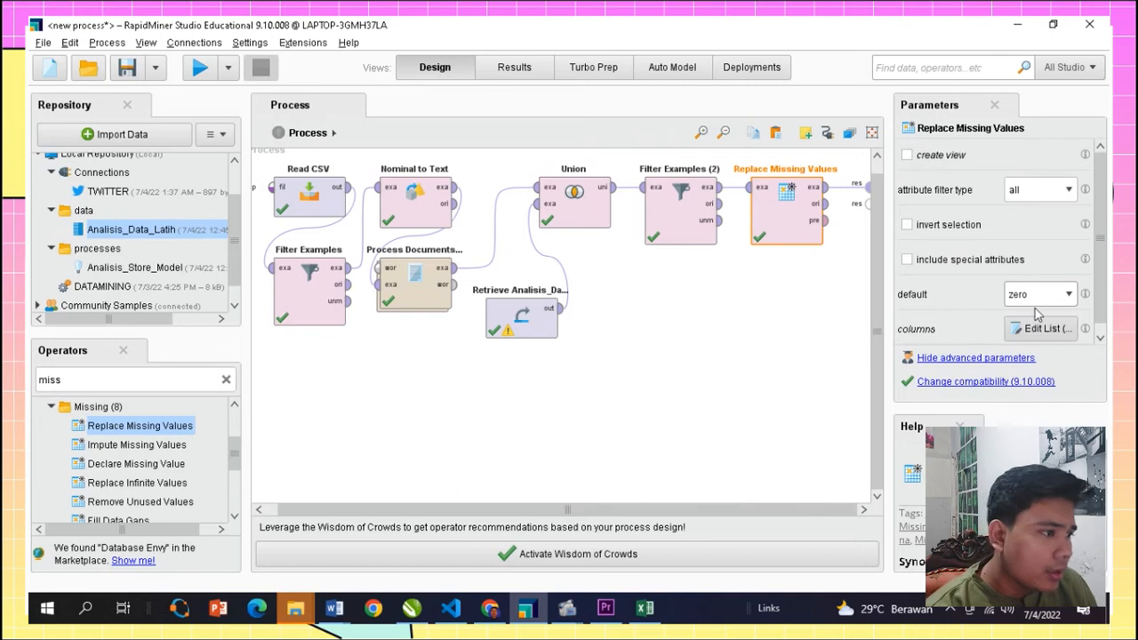
{"action": "left_click", "coordinate": [1047, 294]}
{"action": "left_click", "coordinate": [1029, 355]}
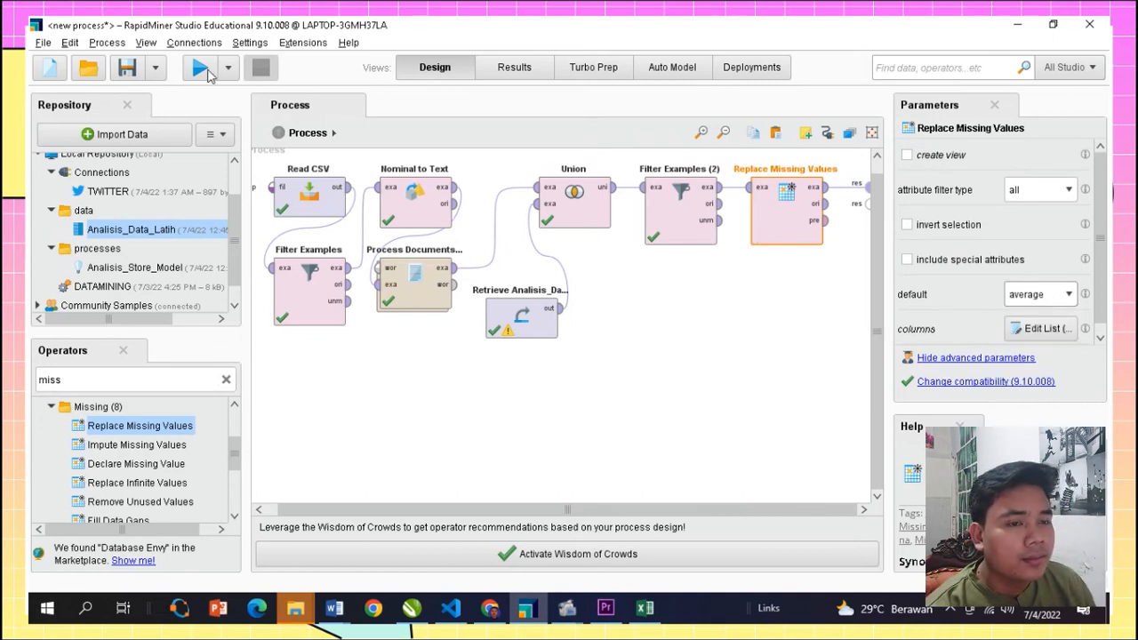
{"action": "left_click", "coordinate": [202, 69]}
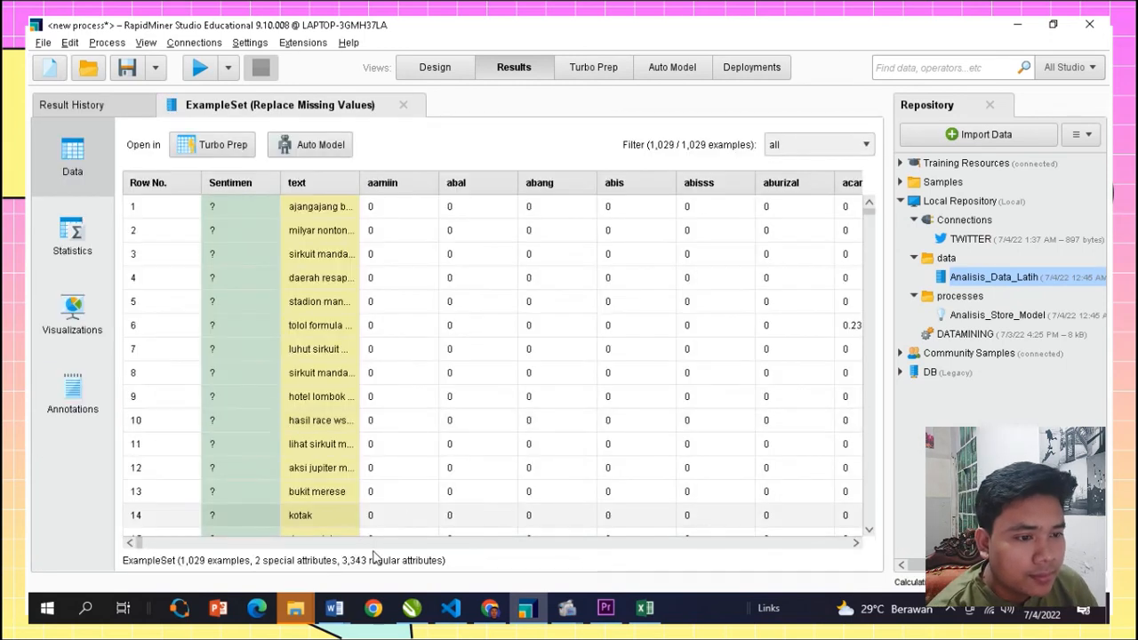
{"action": "left_click", "coordinate": [436, 544]}
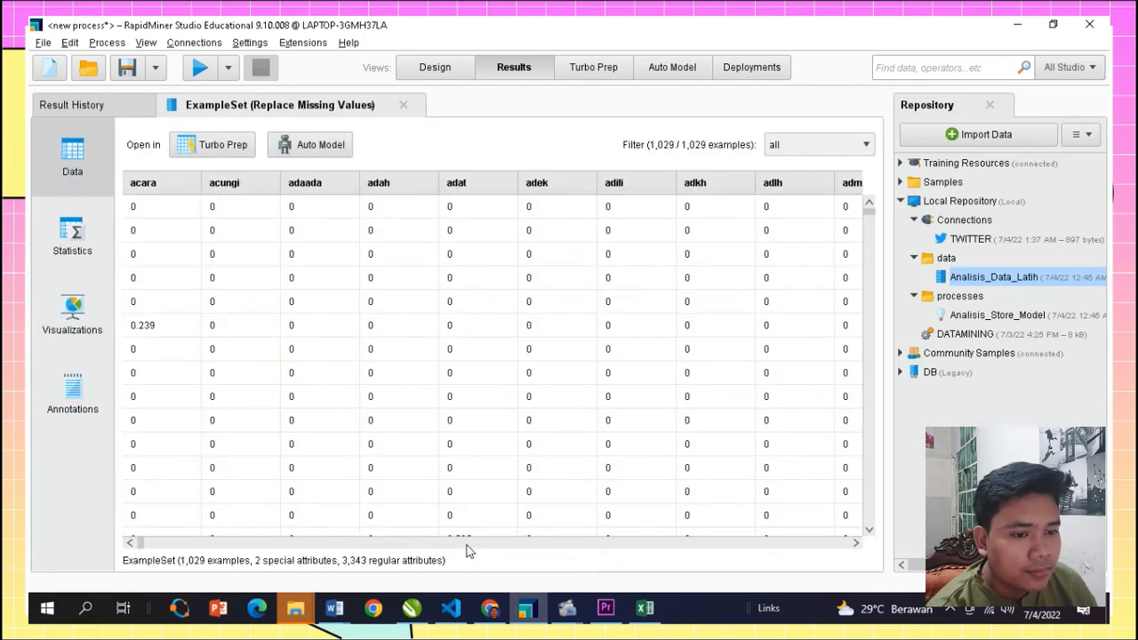
{"action": "left_click", "coordinate": [549, 545]}
{"action": "left_click_drag", "start_coordinate": [834, 569], "coordinate": [855, 548]}
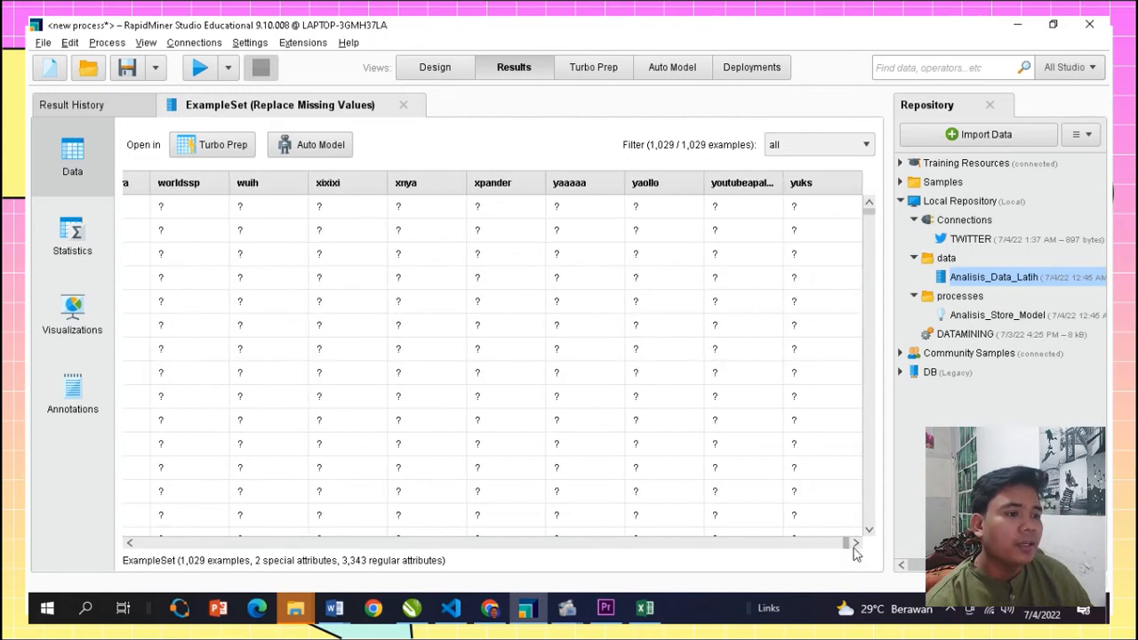
{"action": "left_click", "coordinate": [432, 68]}
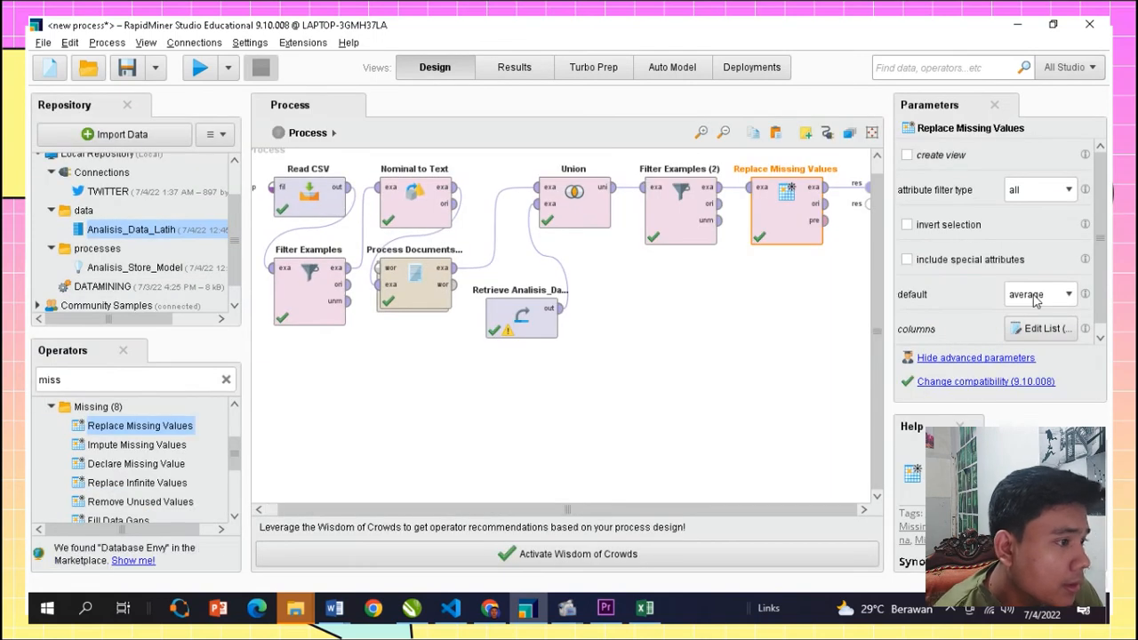
- Set the default of Replace Missing Values back to zero
{"action": "left_click", "coordinate": [1035, 300]}
{"action": "left_click", "coordinate": [1027, 375]}
{"action": "left_click", "coordinate": [702, 353]}
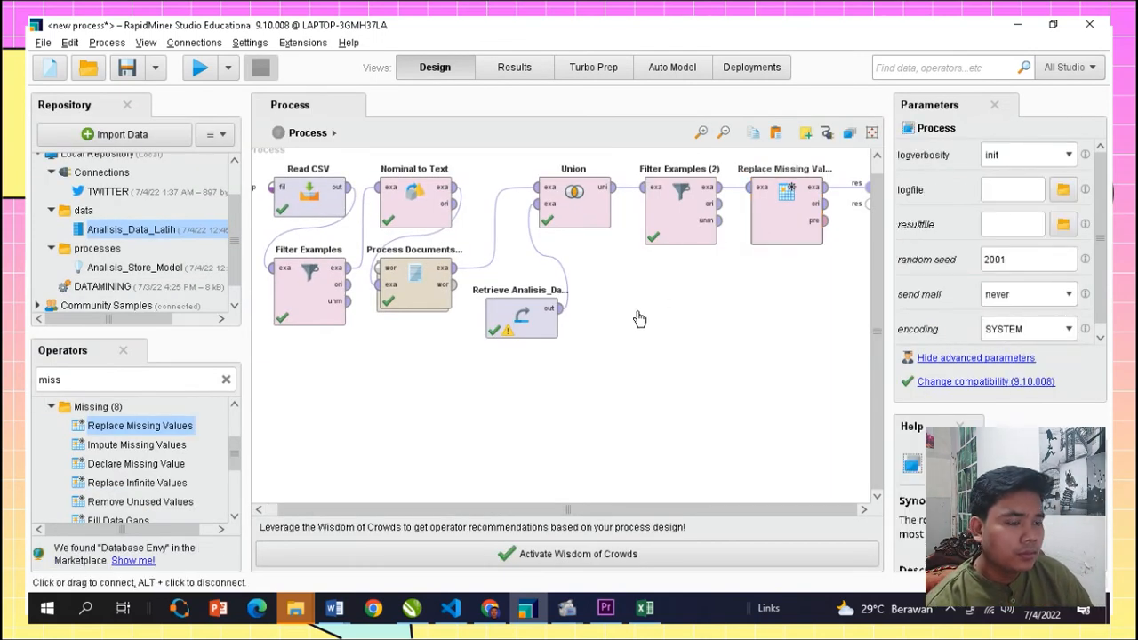
- Move Filter Examples (2) below the main row and Replace Missing Values beside Union, and check the tutorial video's operator layout
{"action": "left_click_drag", "start_coordinate": [681, 205], "coordinate": [627, 326]}
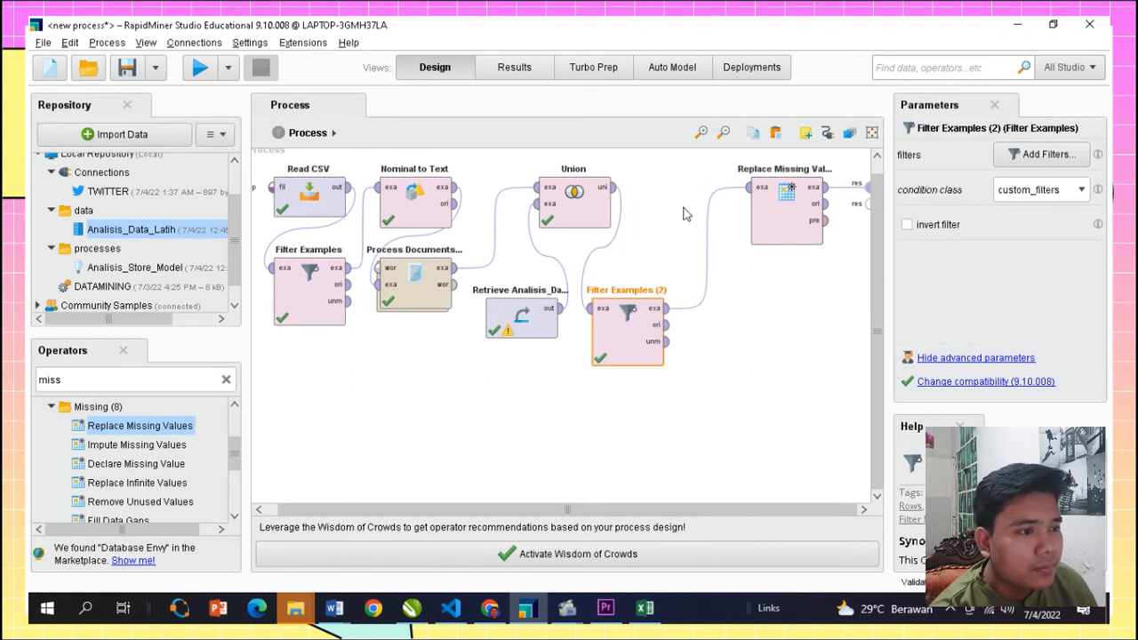
{"action": "left_click_drag", "start_coordinate": [765, 224], "coordinate": [700, 226]}
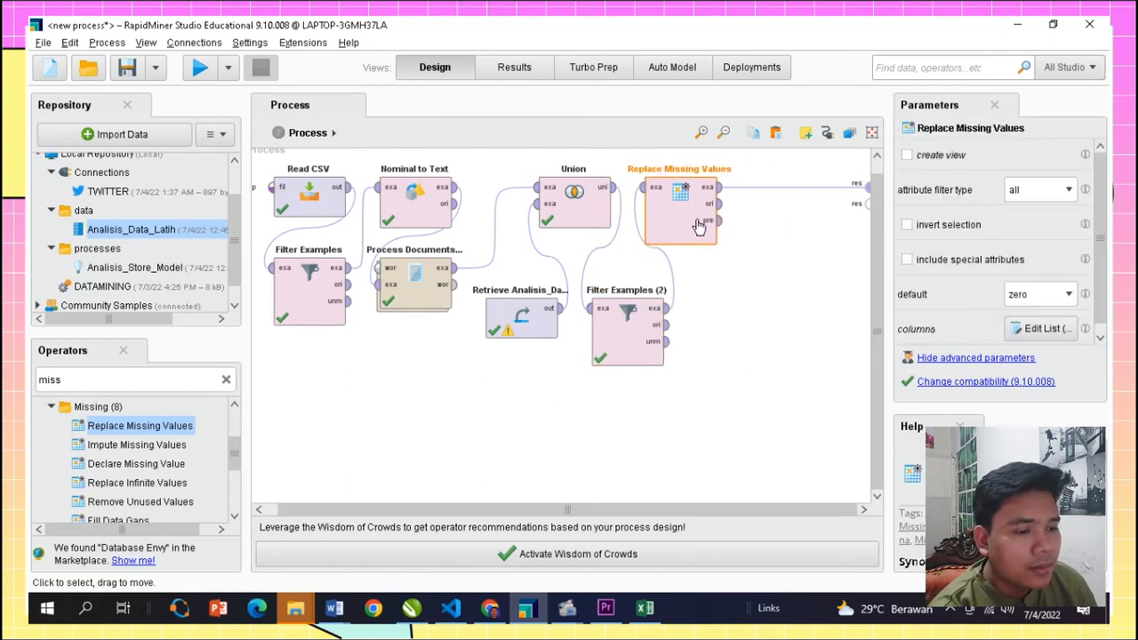
{"action": "left_click", "coordinate": [493, 611]}
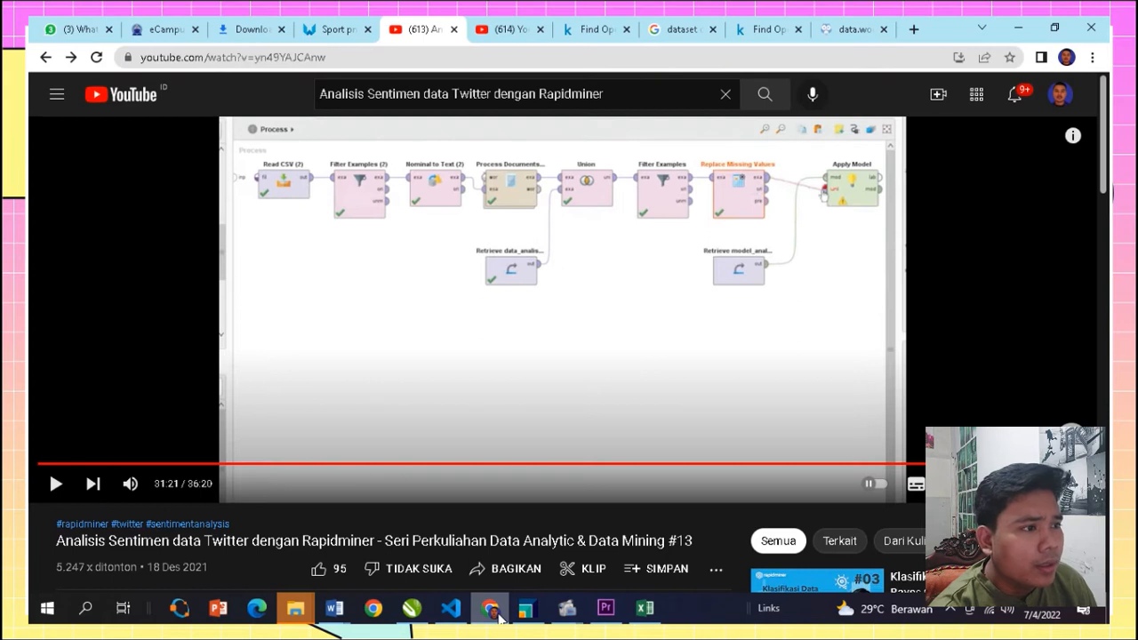
{"action": "left_click", "coordinate": [496, 614]}
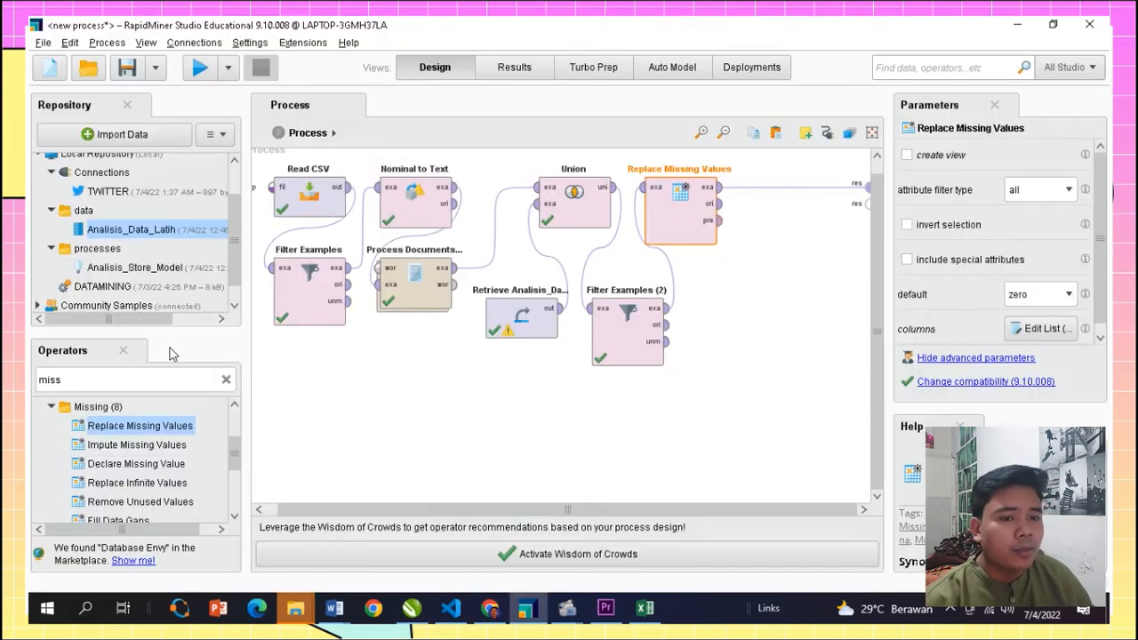
- Add an Apply Model operator to the process and place it after Replace Missing Values
{"action": "double_click", "coordinate": [162, 384]}
{"action": "type", "text": "aplly"}
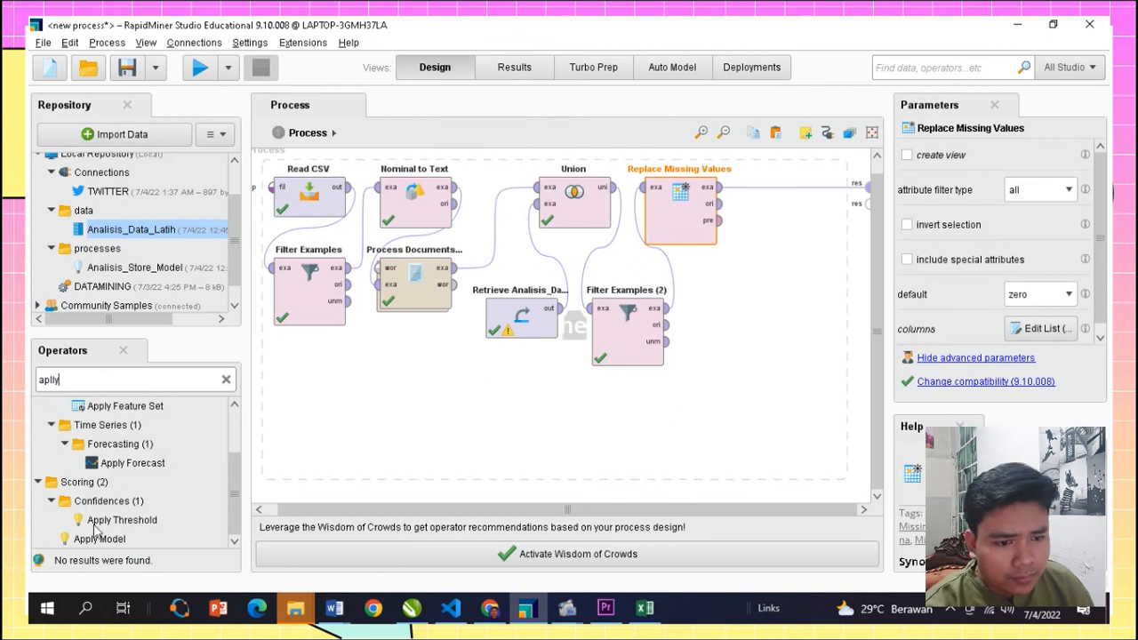
{"action": "left_click_drag", "start_coordinate": [91, 540], "coordinate": [791, 320]}
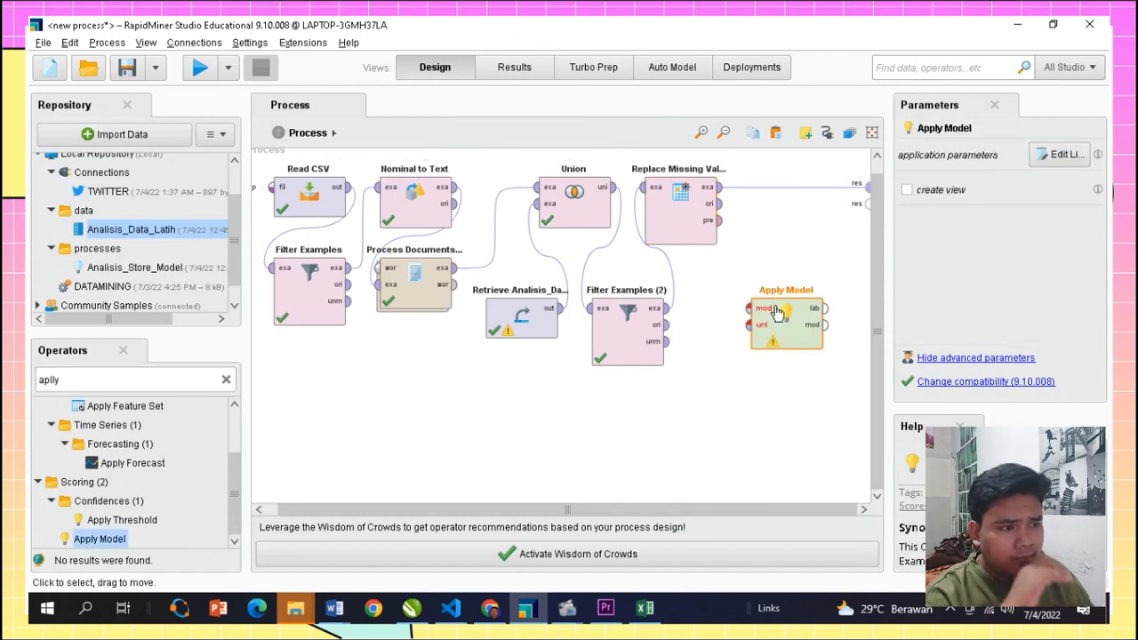
{"action": "left_click_drag", "start_coordinate": [776, 311], "coordinate": [827, 207]}
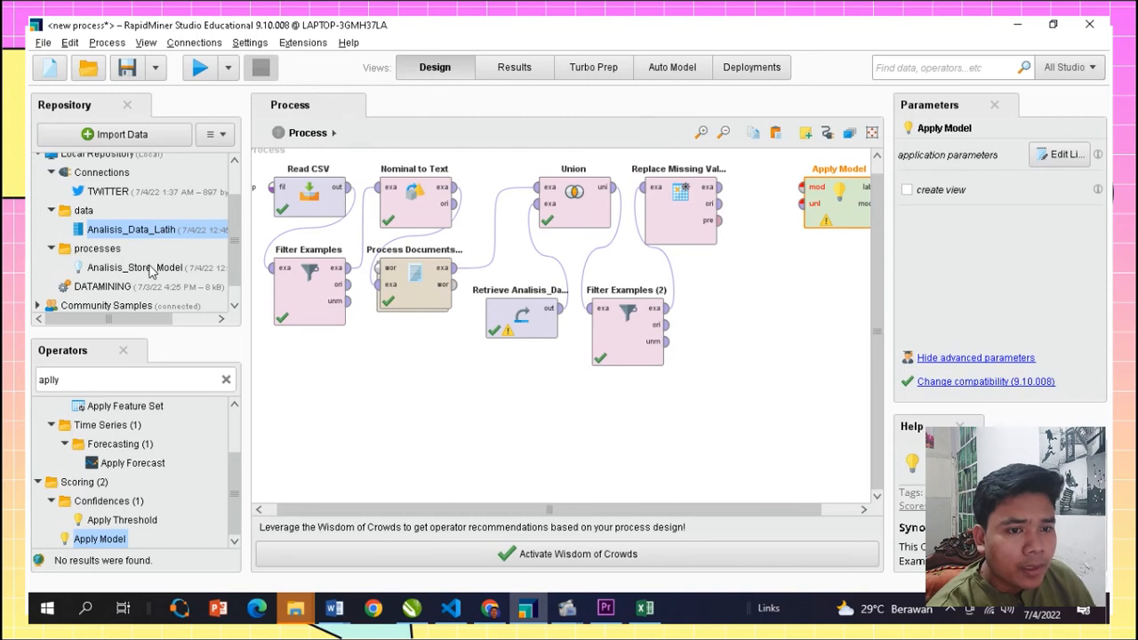
- Retrieve the stored Analisis_Store_Model into Apply Model's mod input, and feed Replace Missing Values' example output into its unl input
{"action": "left_click_drag", "start_coordinate": [151, 271], "coordinate": [771, 287]}
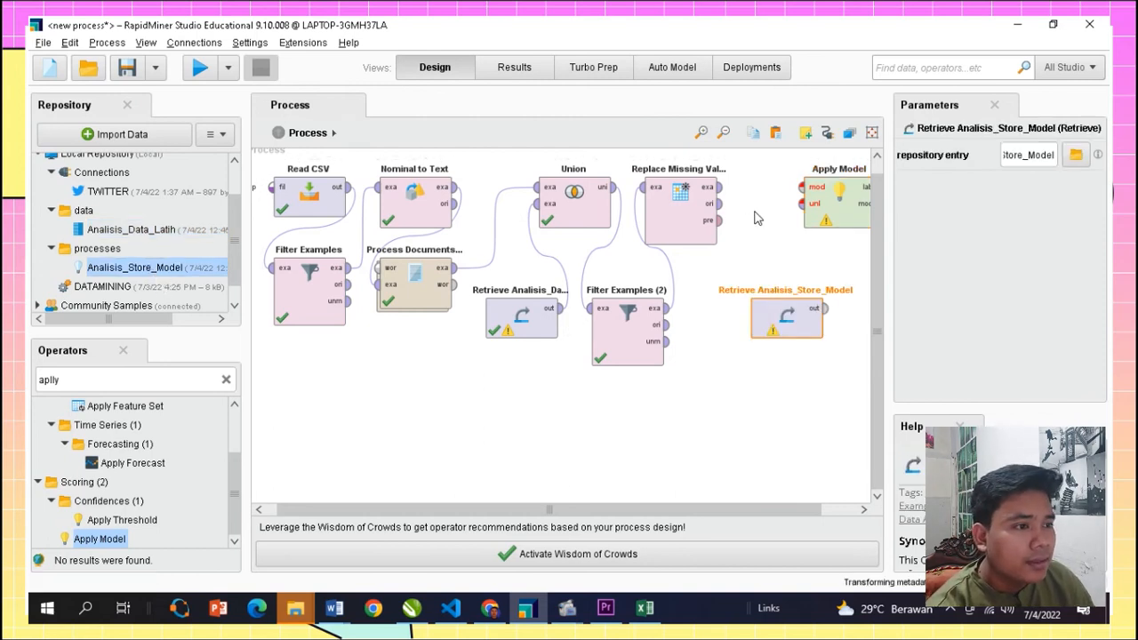
{"action": "left_click", "coordinate": [719, 188]}
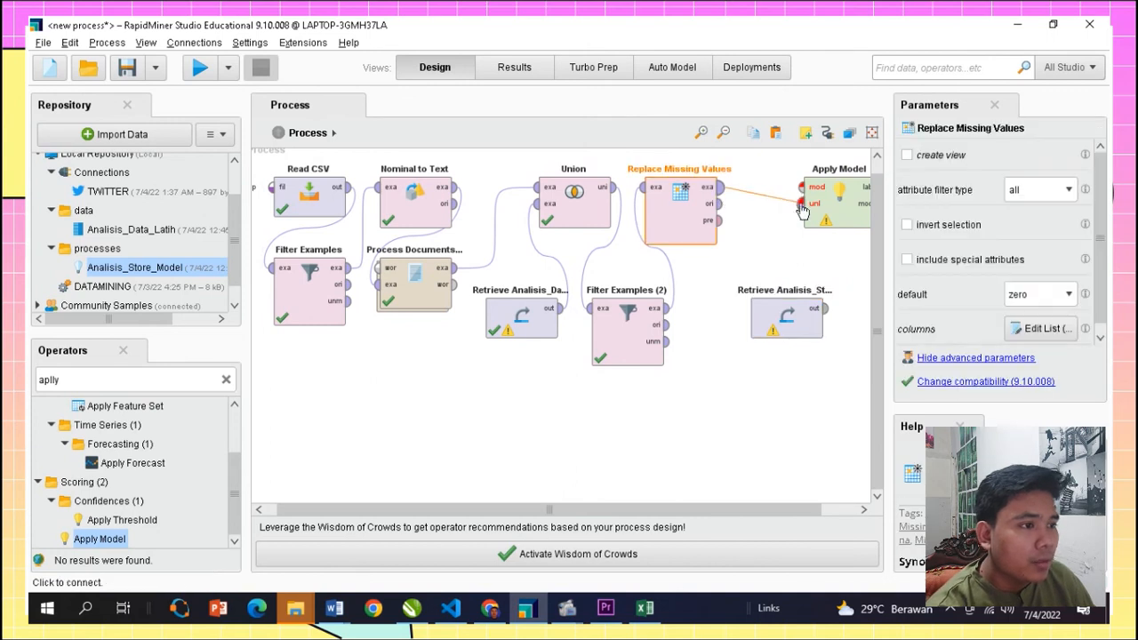
{"action": "left_click", "coordinate": [801, 204]}
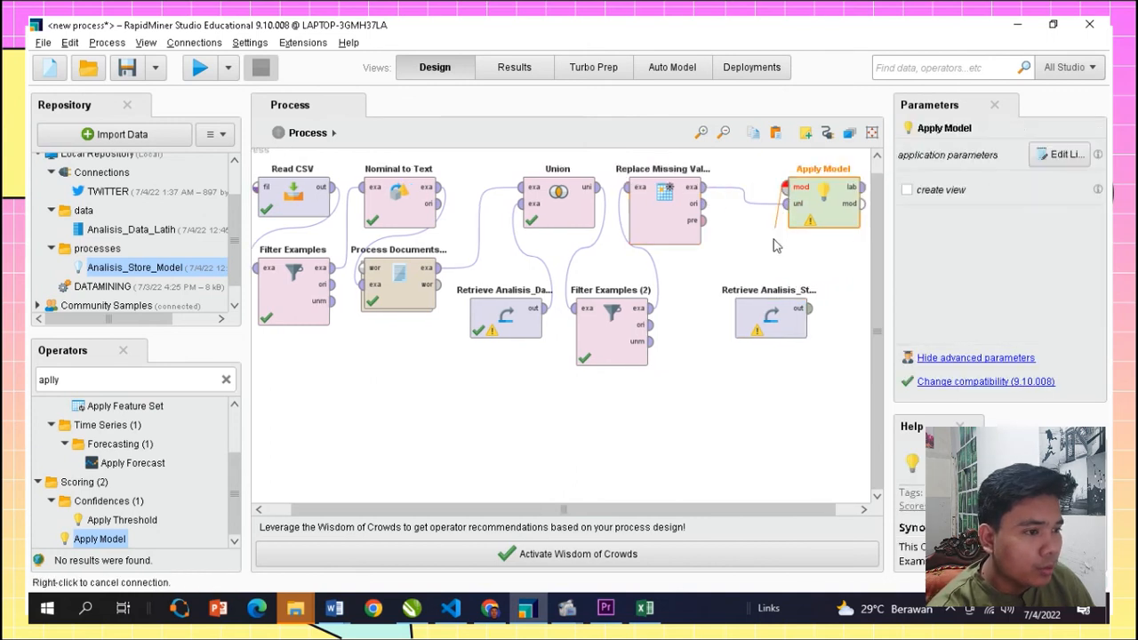
{"action": "left_click", "coordinate": [806, 309]}
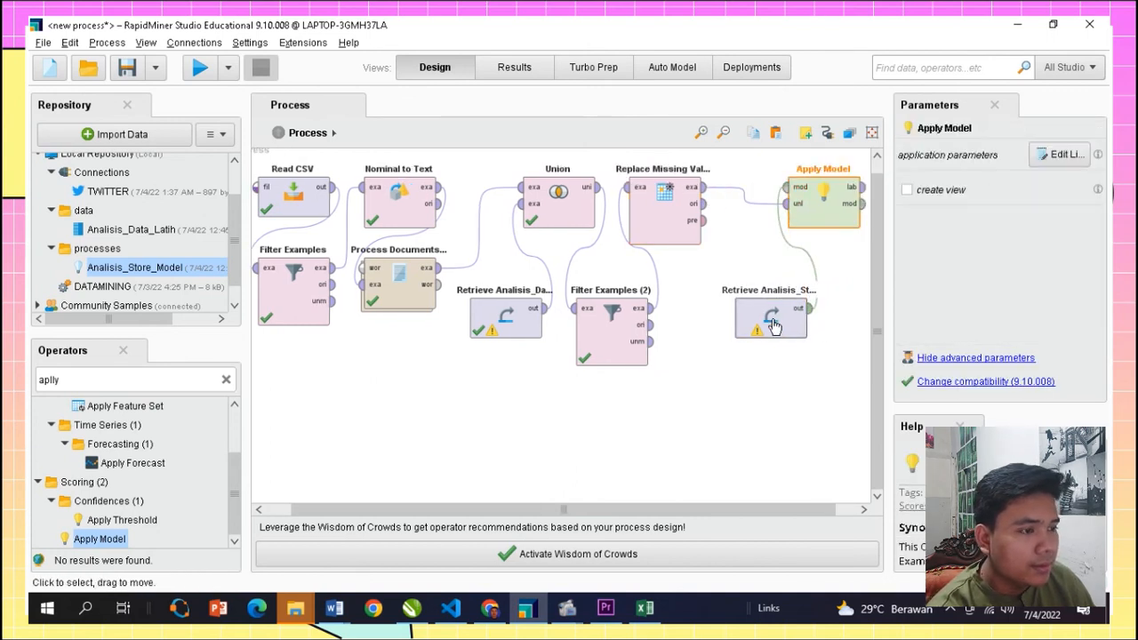
{"action": "left_click_drag", "start_coordinate": [774, 327], "coordinate": [720, 327]}
{"action": "left_click", "coordinate": [745, 498]}
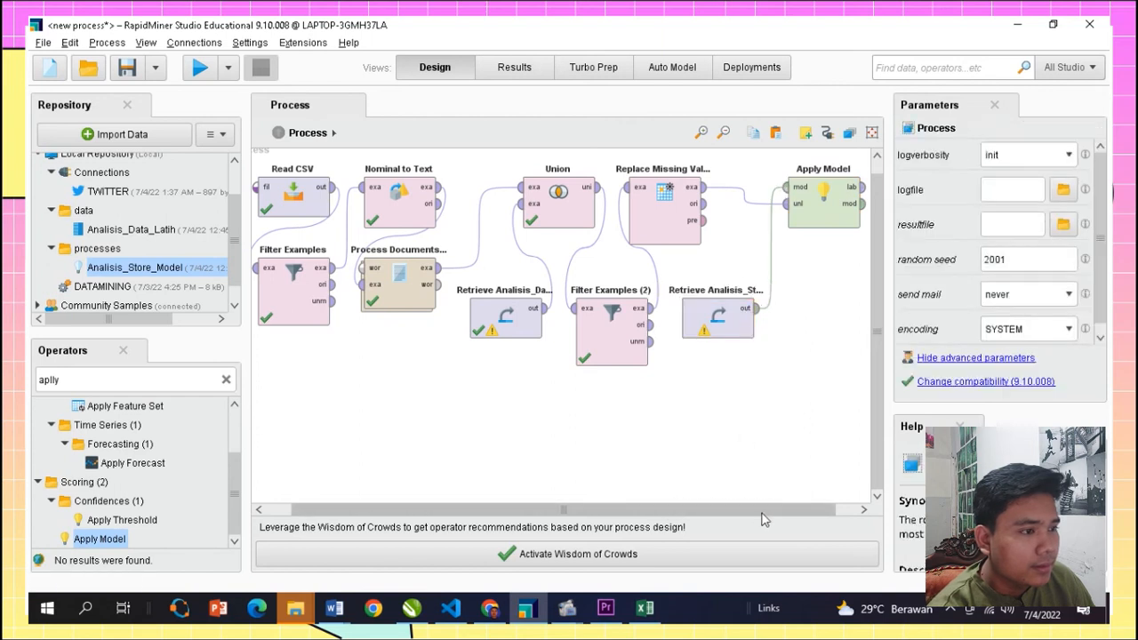
- Connect Apply Model's lab output to the first process result port and run the process
{"action": "left_click_drag", "start_coordinate": [762, 513], "coordinate": [787, 513]}
{"action": "left_click_drag", "start_coordinate": [838, 187], "coordinate": [869, 188]}
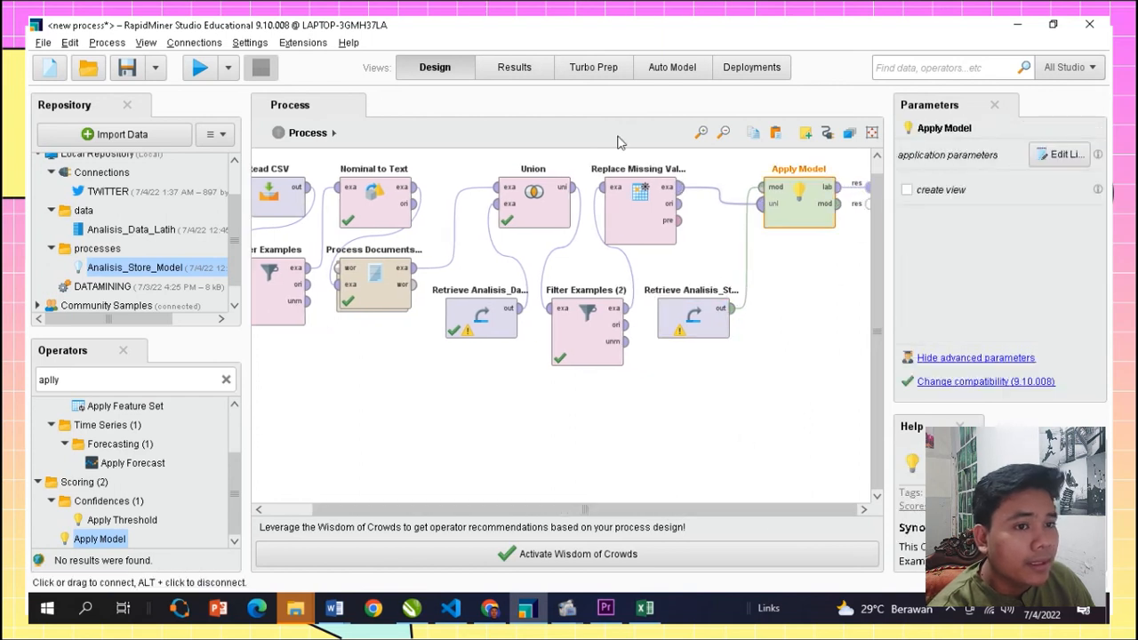
{"action": "left_click", "coordinate": [200, 69]}
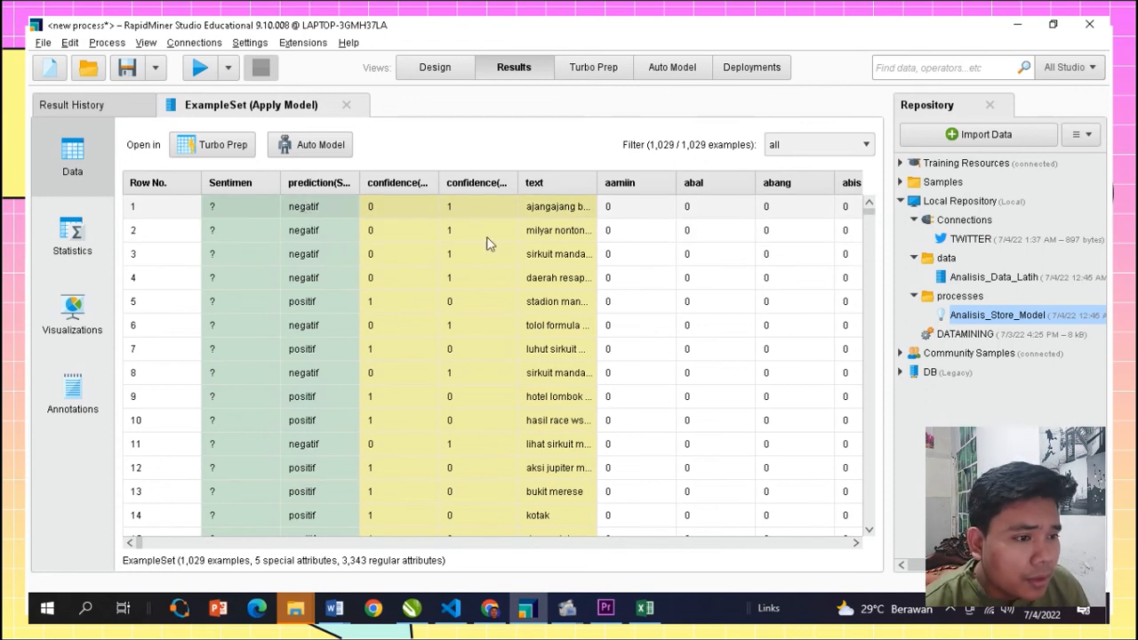
- Widen the text column and examine the predicted sentiments and confidences against the tweet texts in the first fifty or so rows
{"action": "left_click_drag", "start_coordinate": [598, 186], "coordinate": [839, 186]}
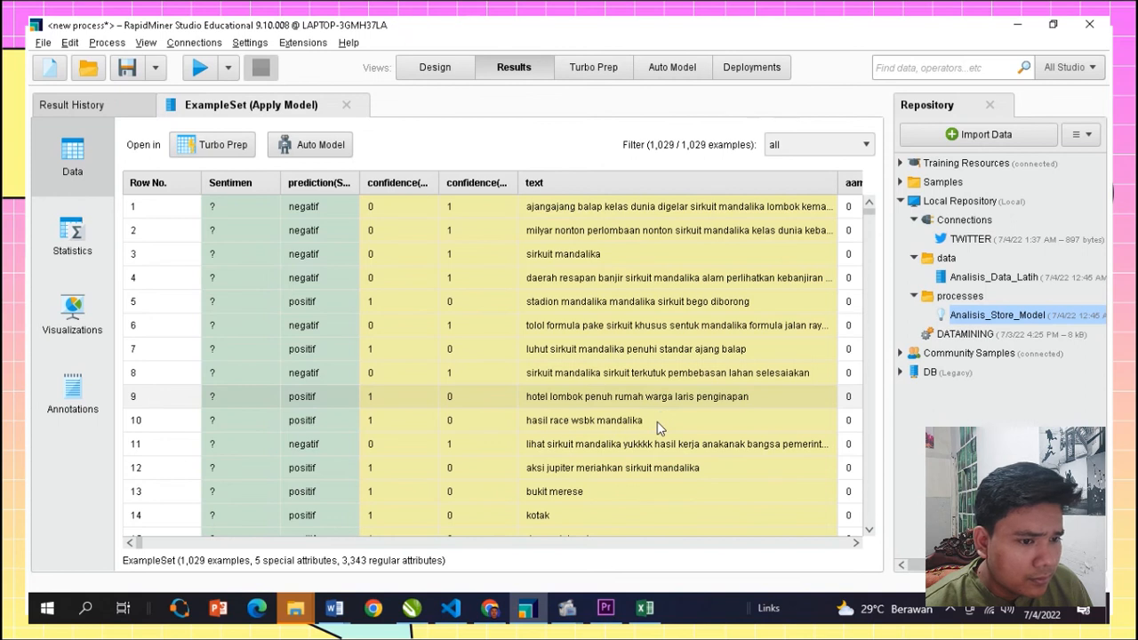
{"action": "scroll", "coordinate": [656, 425], "scroll_direction": "down", "scroll_amount": 1}
{"action": "left_click", "coordinate": [622, 422]}
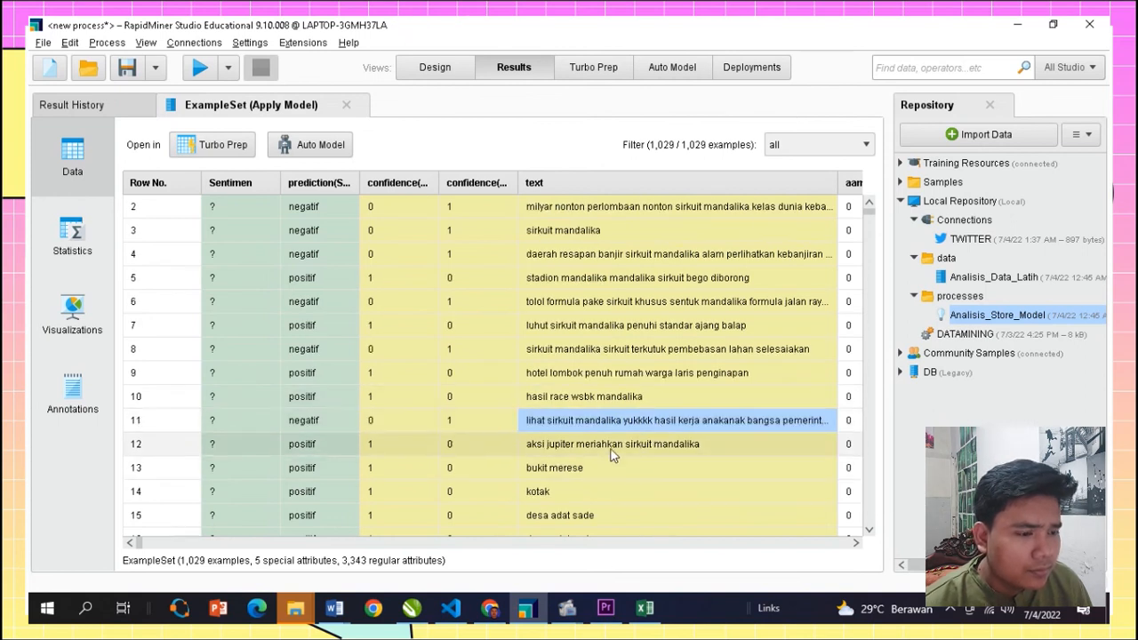
{"action": "scroll", "coordinate": [576, 487], "scroll_direction": "down", "scroll_amount": 3}
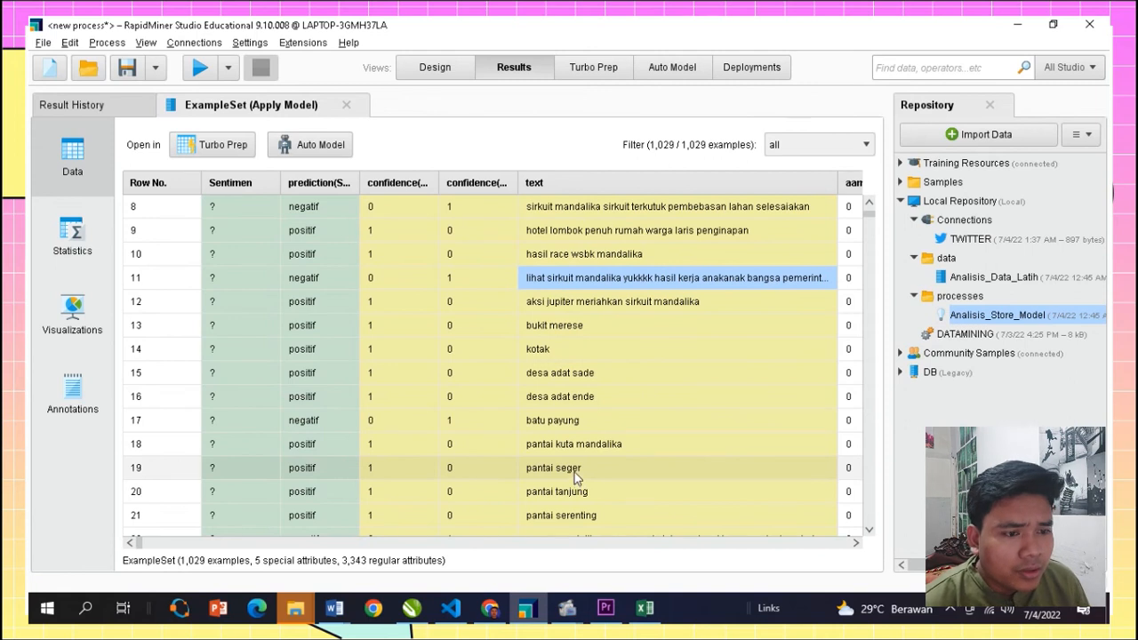
{"action": "scroll", "coordinate": [718, 496], "scroll_direction": "down", "scroll_amount": 1}
{"action": "scroll", "coordinate": [716, 496], "scroll_direction": "down", "scroll_amount": 1}
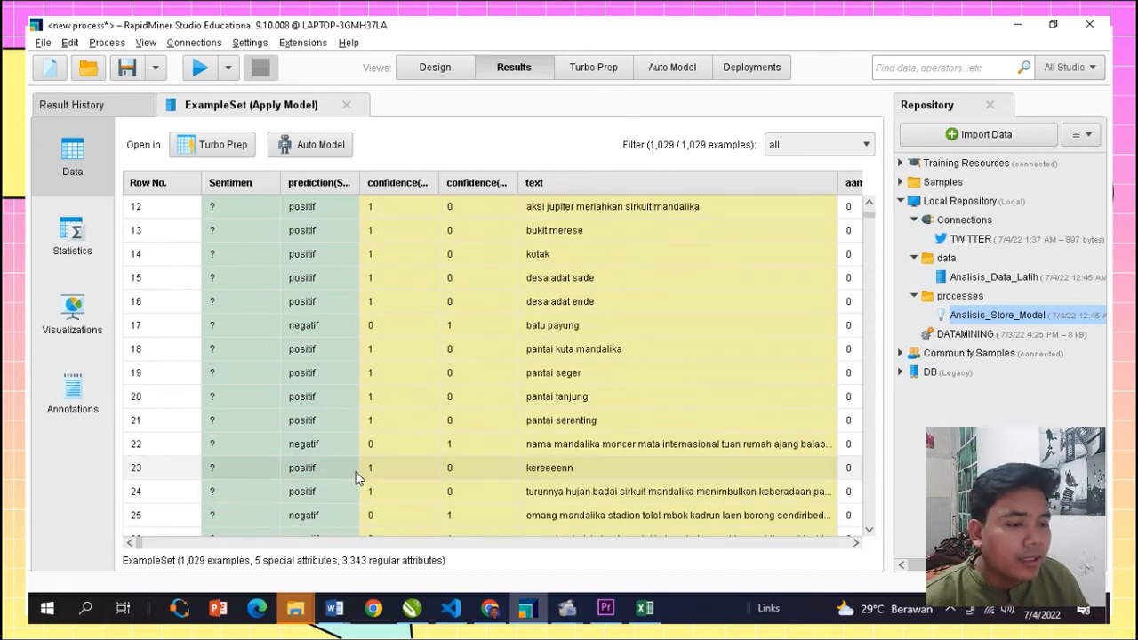
{"action": "scroll", "coordinate": [391, 489], "scroll_direction": "down", "scroll_amount": 1}
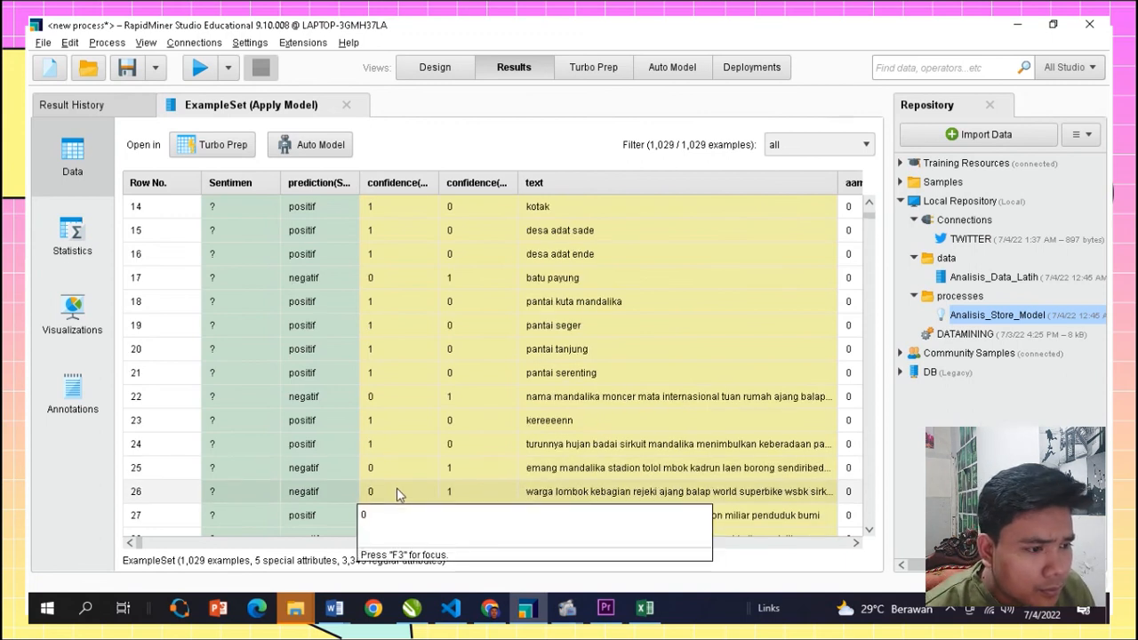
{"action": "scroll", "coordinate": [455, 476], "scroll_direction": "down", "scroll_amount": 1}
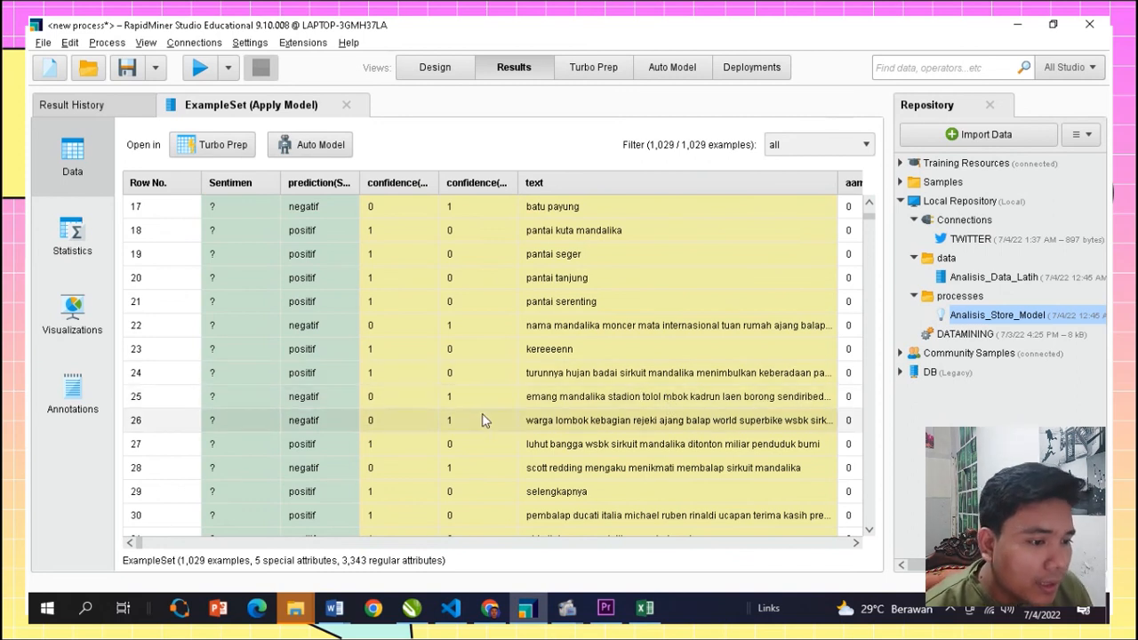
{"action": "scroll", "coordinate": [489, 414], "scroll_direction": "down", "scroll_amount": 4}
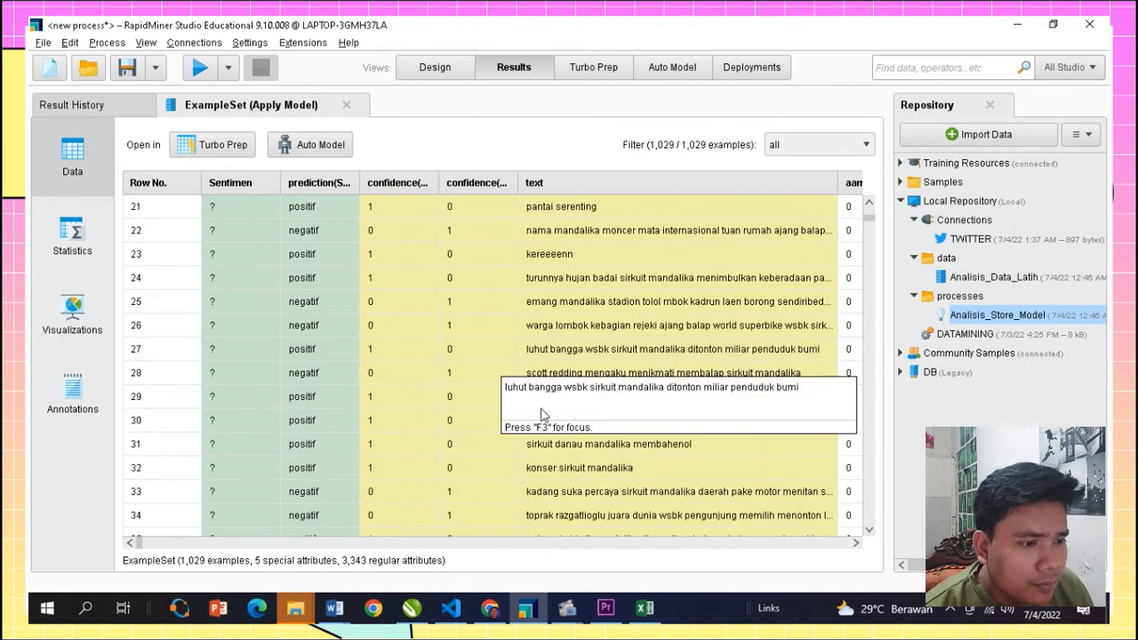
{"action": "scroll", "coordinate": [457, 432], "scroll_direction": "down", "scroll_amount": 4}
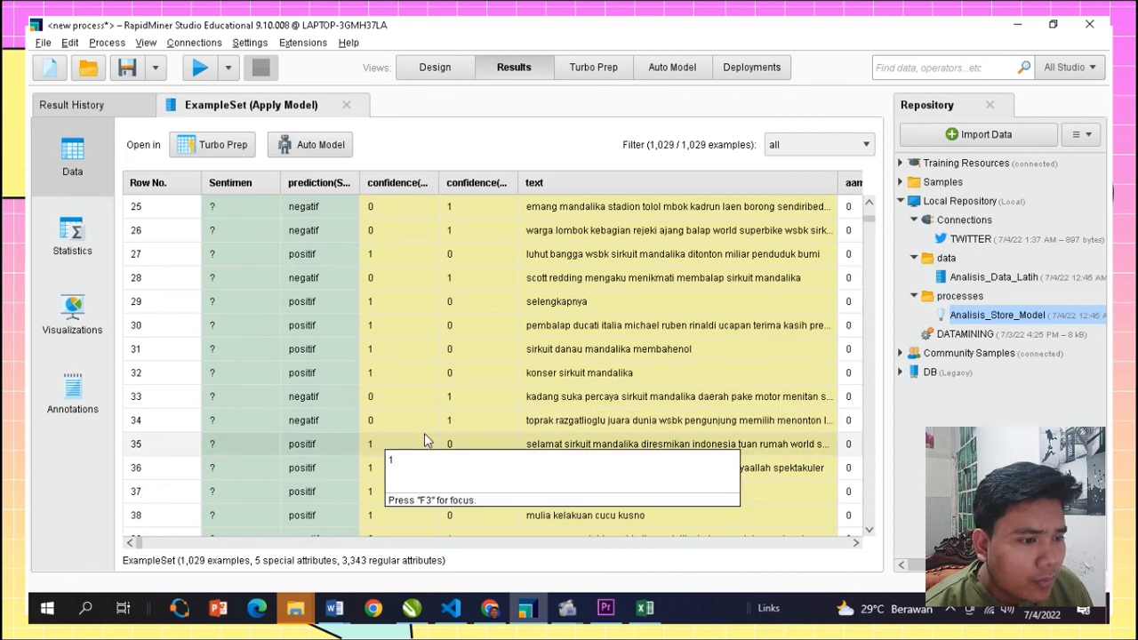
{"action": "scroll", "coordinate": [424, 435], "scroll_direction": "down", "scroll_amount": 1}
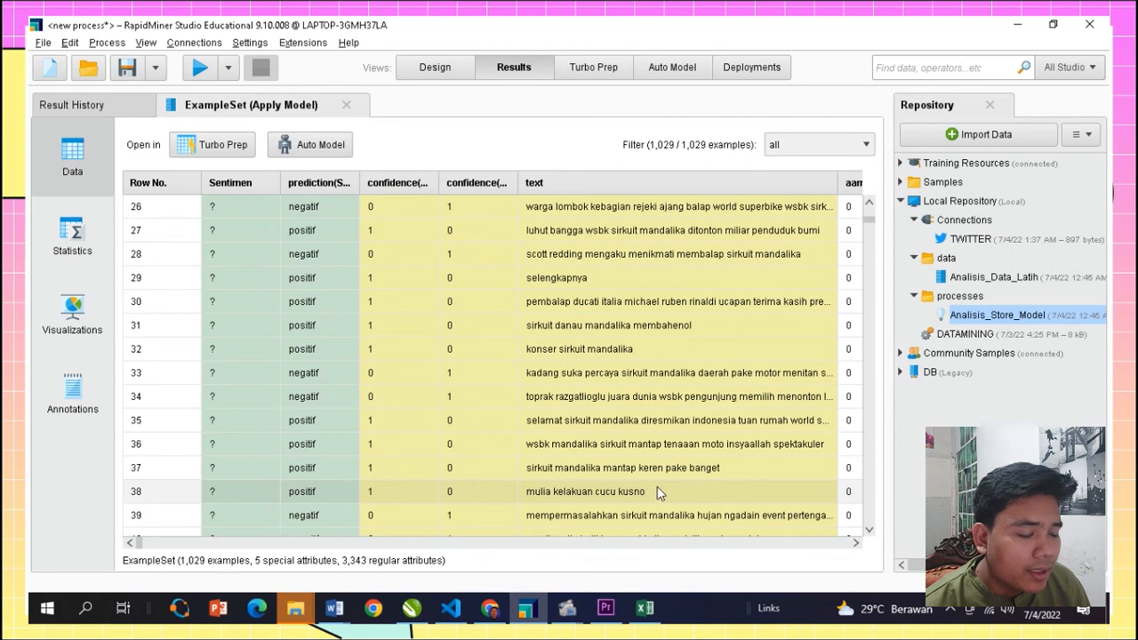
{"action": "scroll", "coordinate": [702, 471], "scroll_direction": "down", "scroll_amount": 3}
{"action": "scroll", "coordinate": [733, 464], "scroll_direction": "down", "scroll_amount": 1}
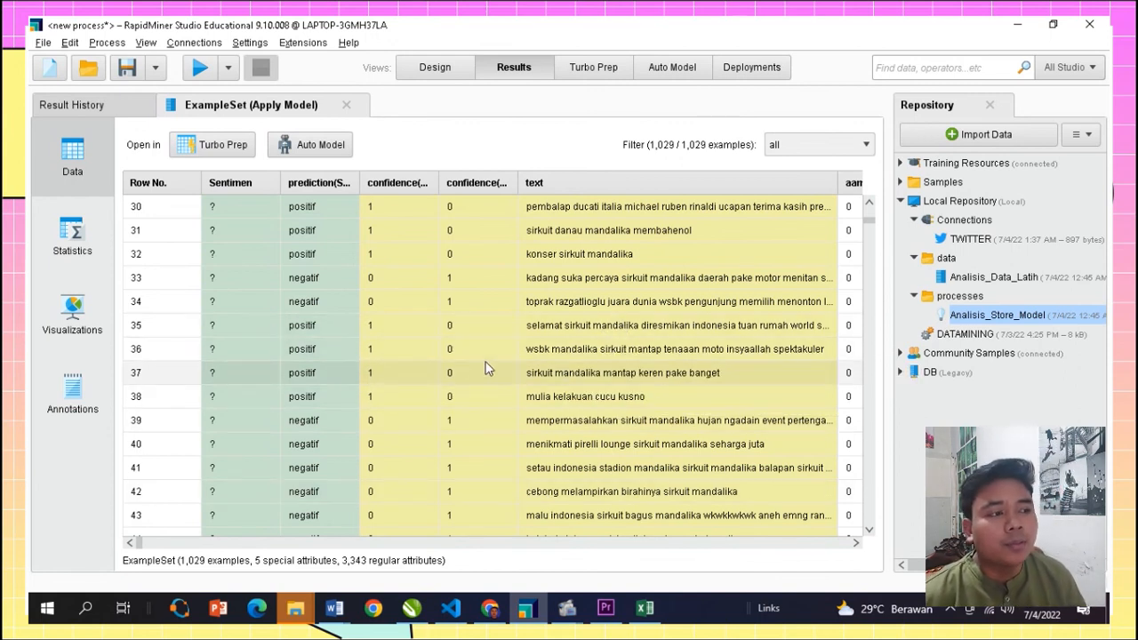
{"action": "scroll", "coordinate": [480, 369], "scroll_direction": "down", "scroll_amount": 3}
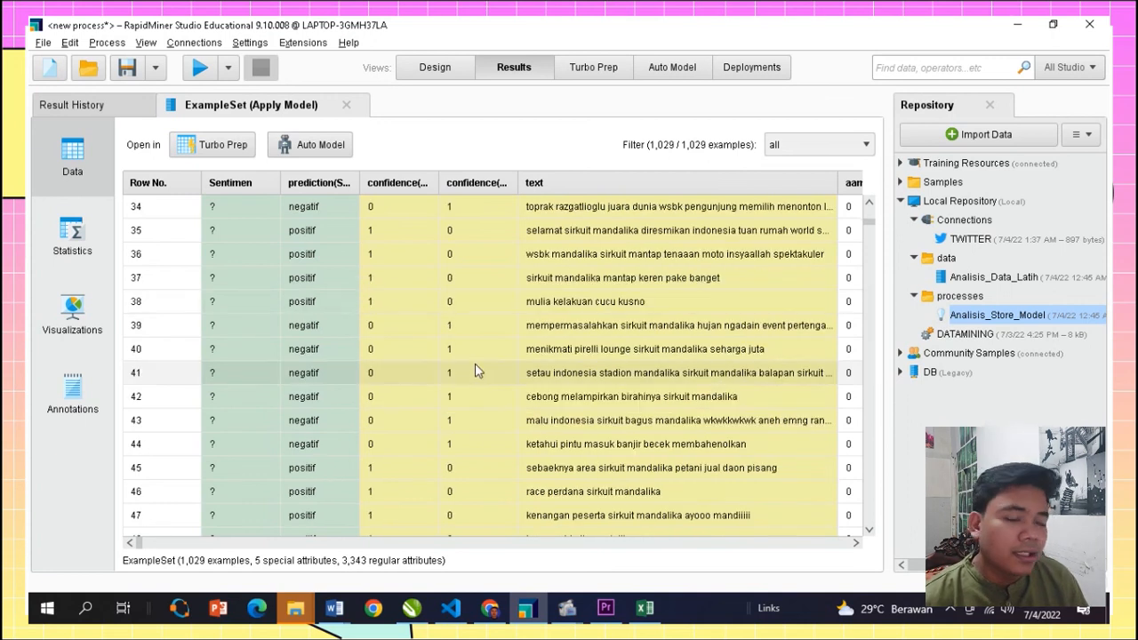
{"action": "scroll", "coordinate": [476, 384], "scroll_direction": "down", "scroll_amount": 1}
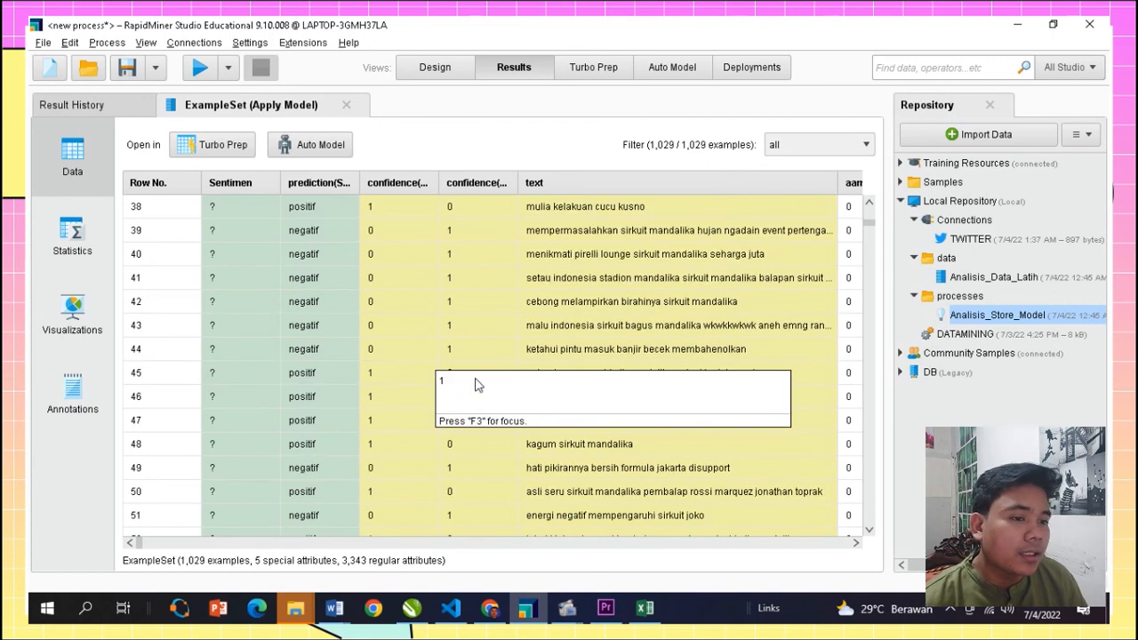